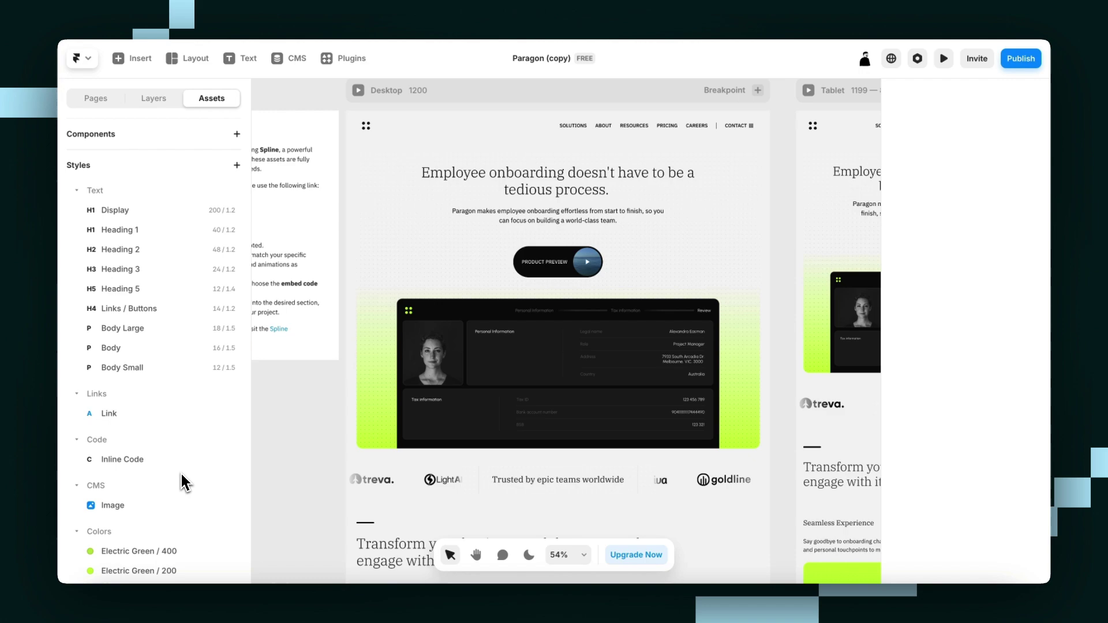
- Set the font of the Heading 1 text style to Inter
scroll(192, 312, down, 1)
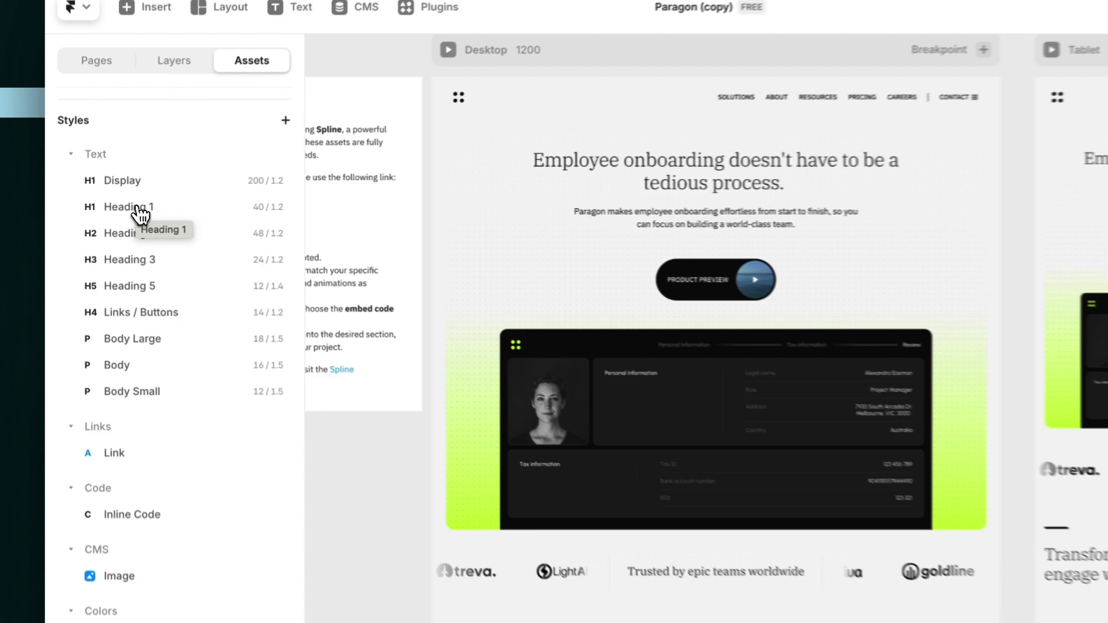
click(128, 213)
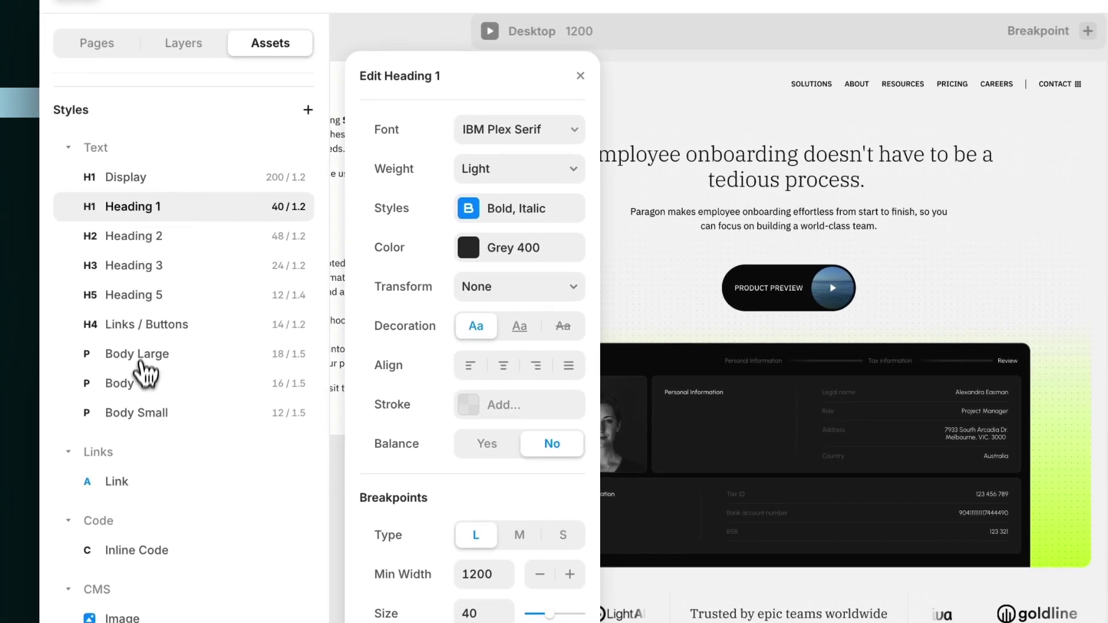
scroll(145, 358, down, 5)
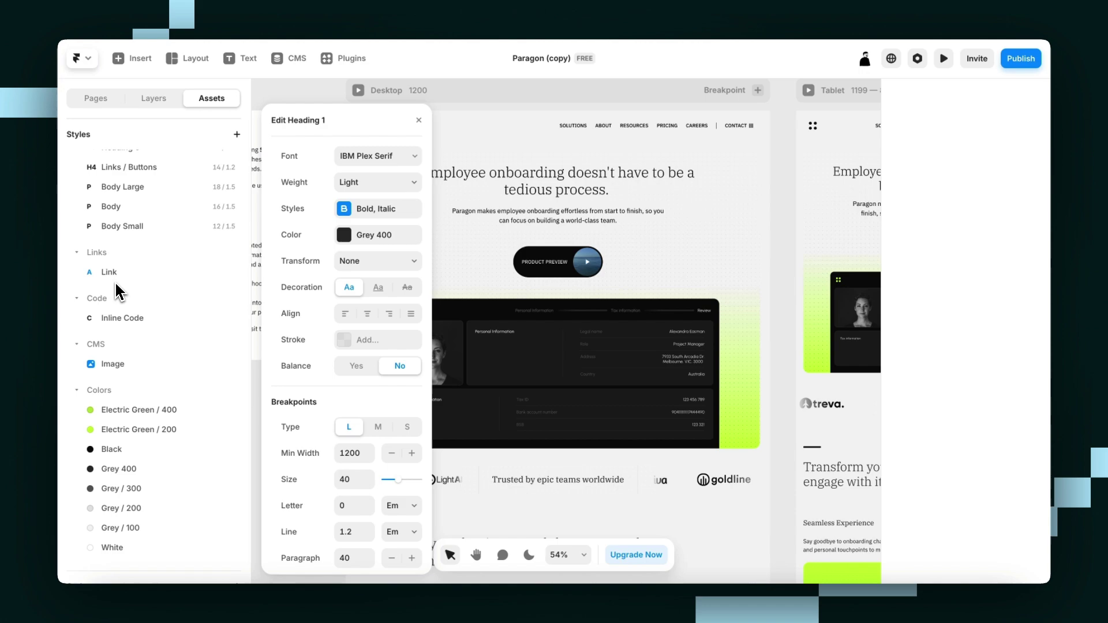
scroll(115, 282, up, 3)
scroll(116, 282, up, 2)
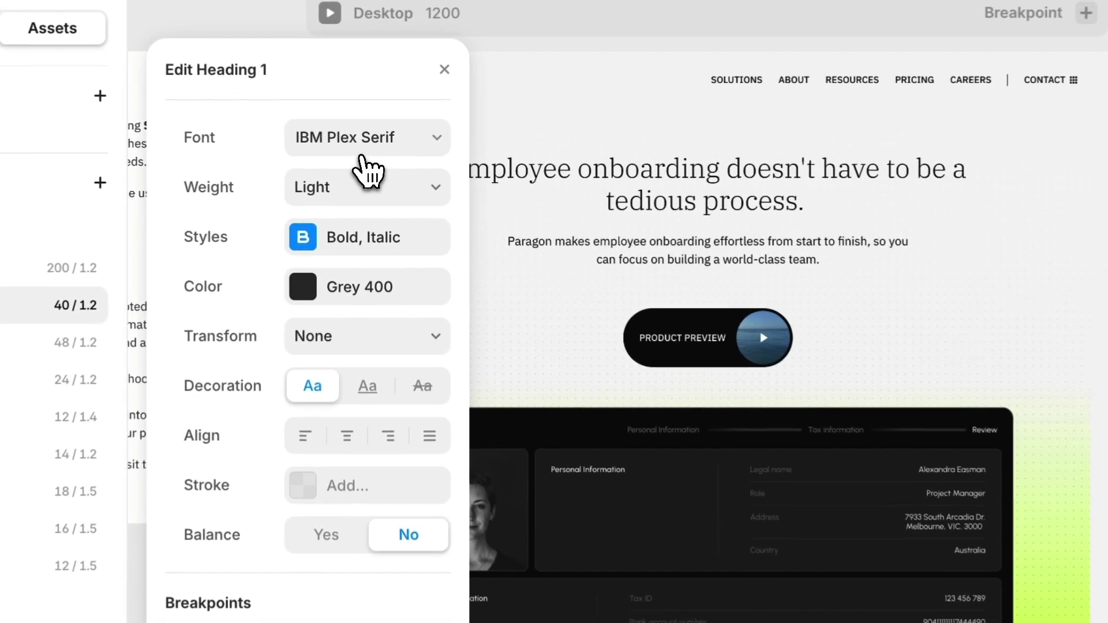
click(372, 158)
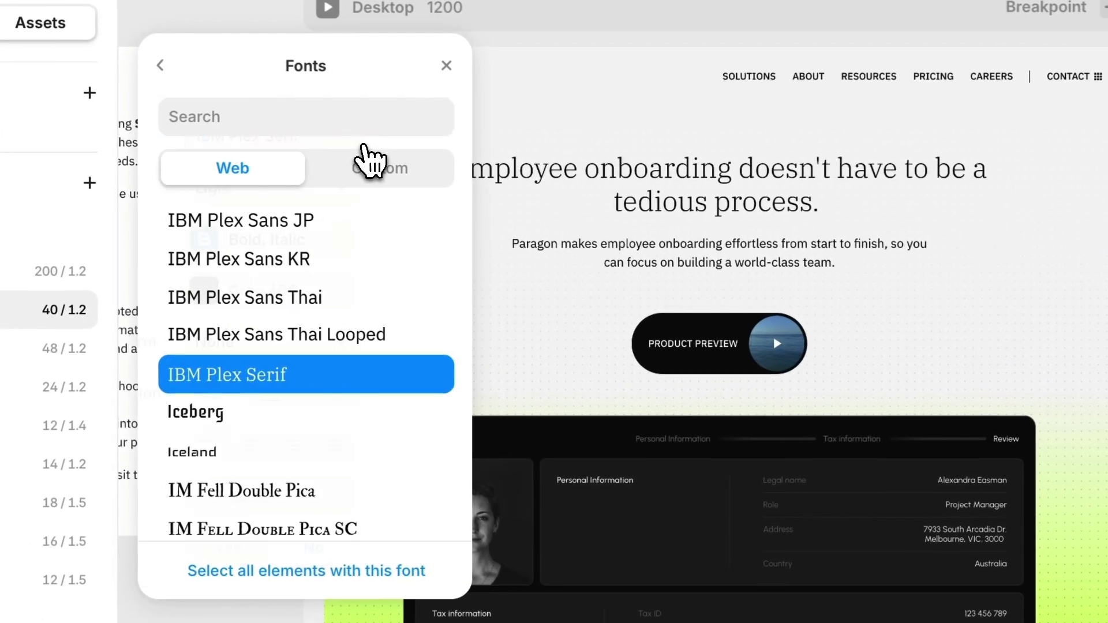
scroll(362, 308, down, 3)
scroll(345, 382, down, 15)
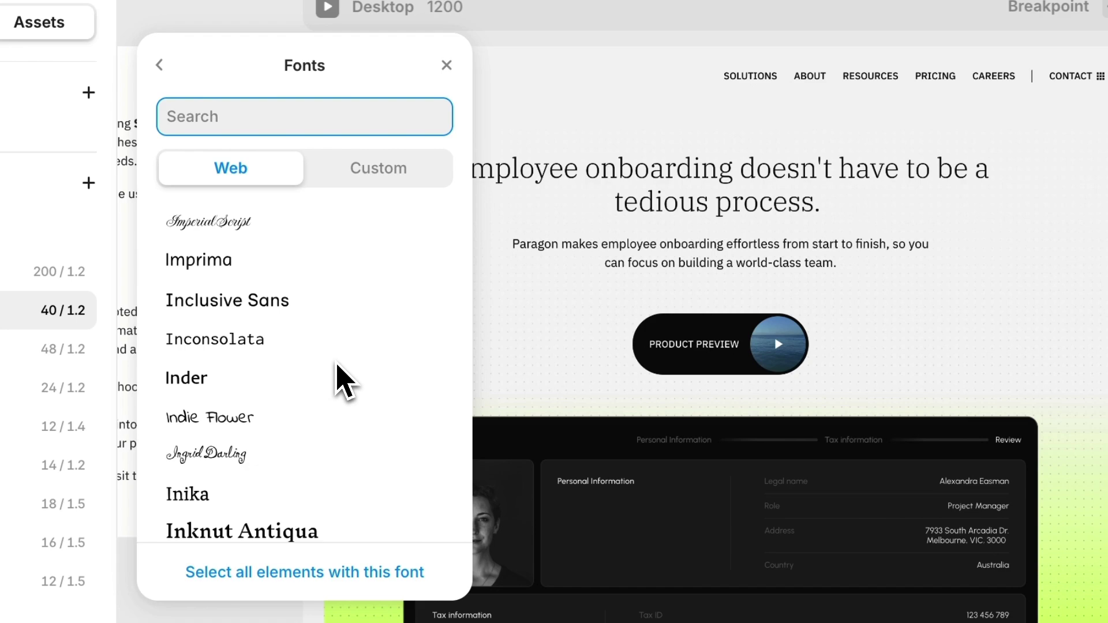
scroll(344, 382, down, 5)
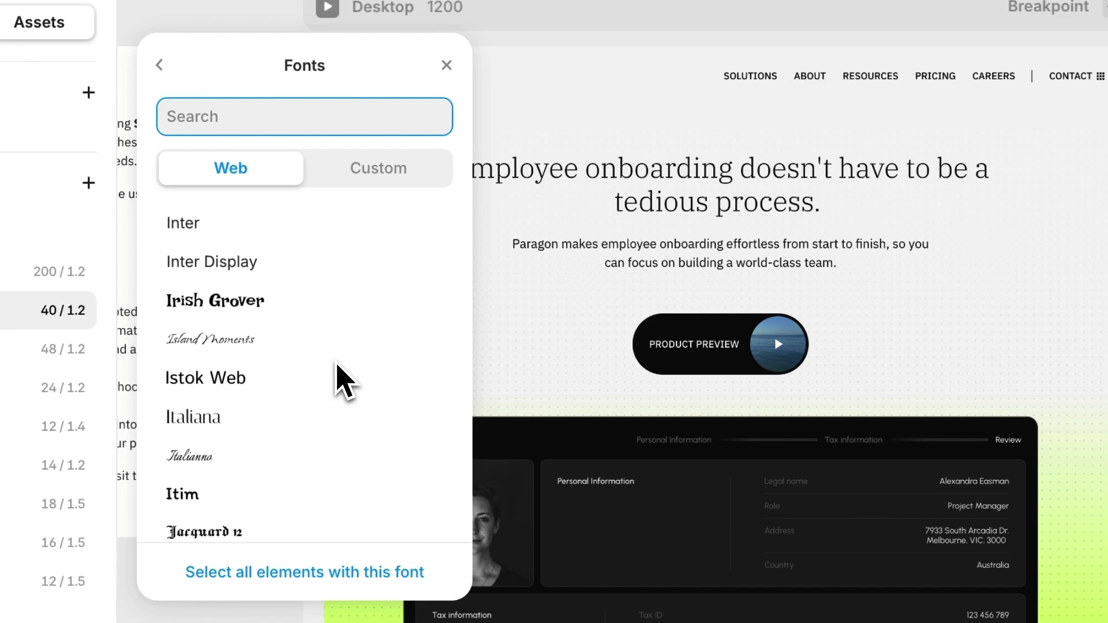
scroll(344, 382, up, 7)
scroll(344, 382, up, 2)
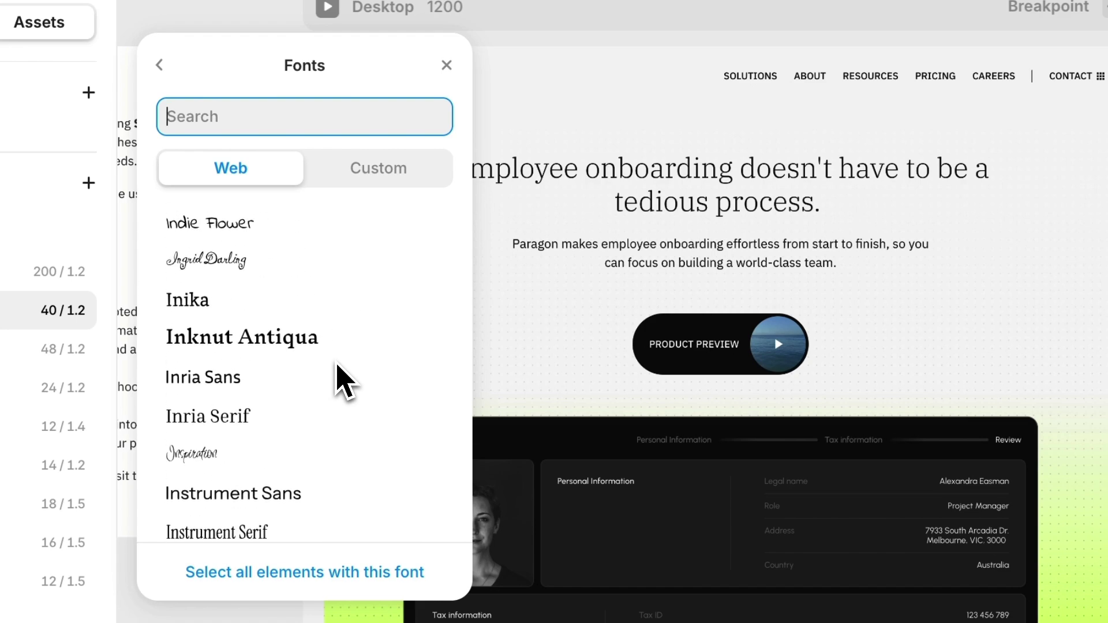
scroll(345, 382, up, 3)
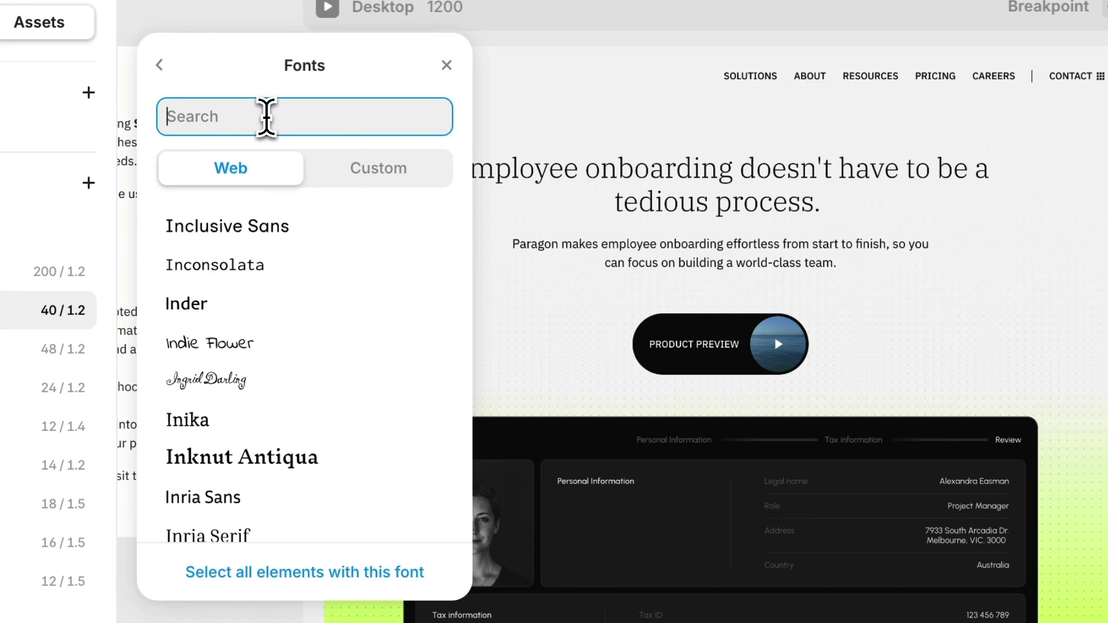
text(inter)
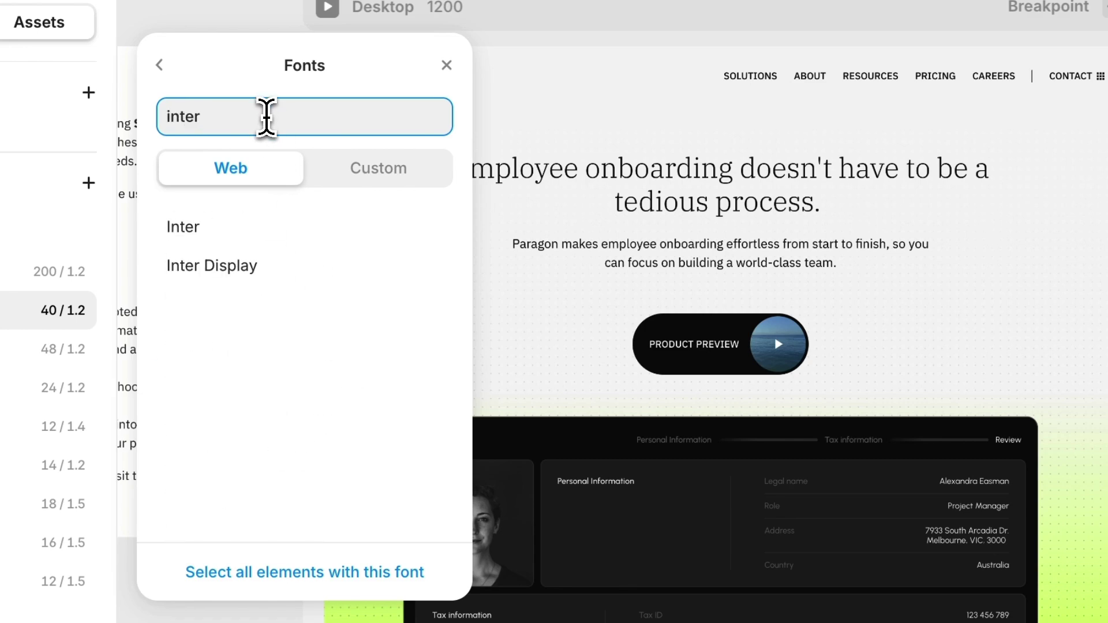
click(293, 231)
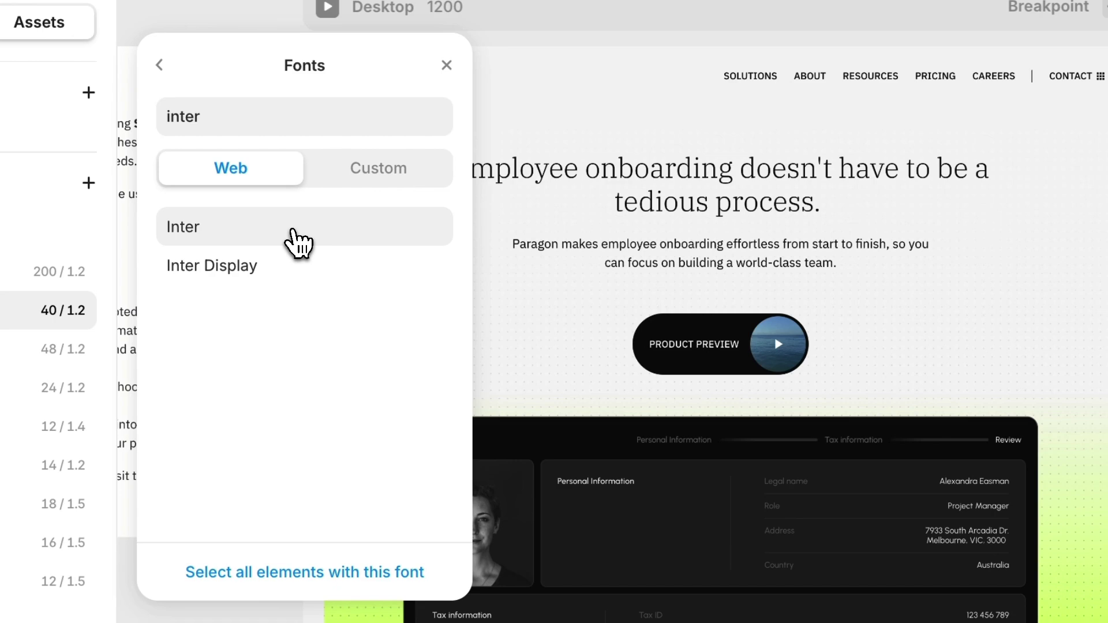
click(293, 231)
click(445, 65)
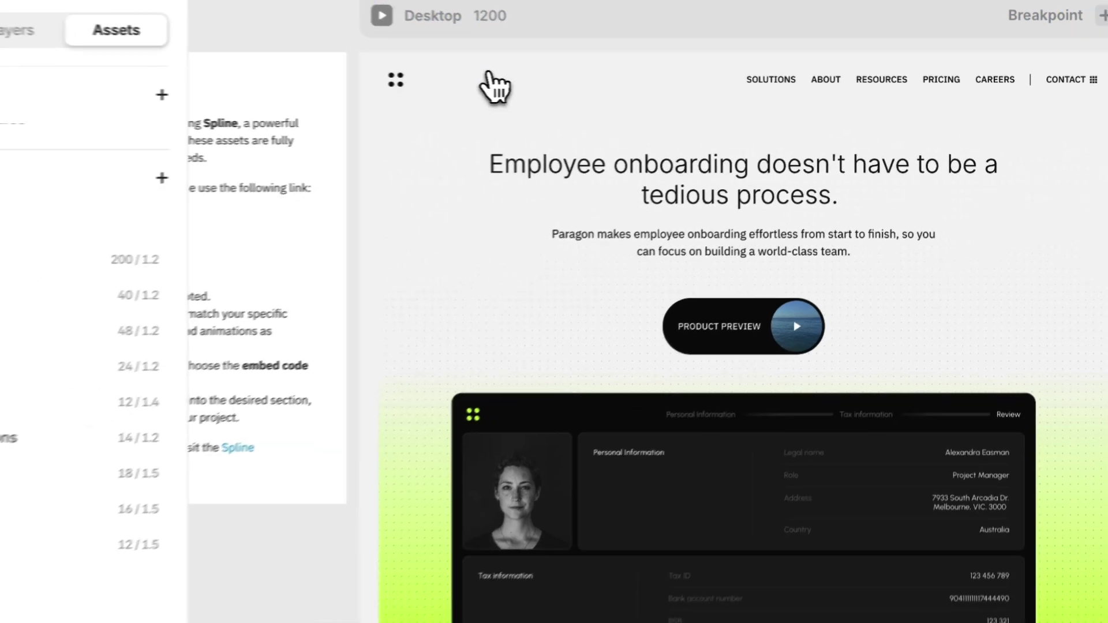
- Set the weight of the Heading 1 text style to Bold
click(40, 296)
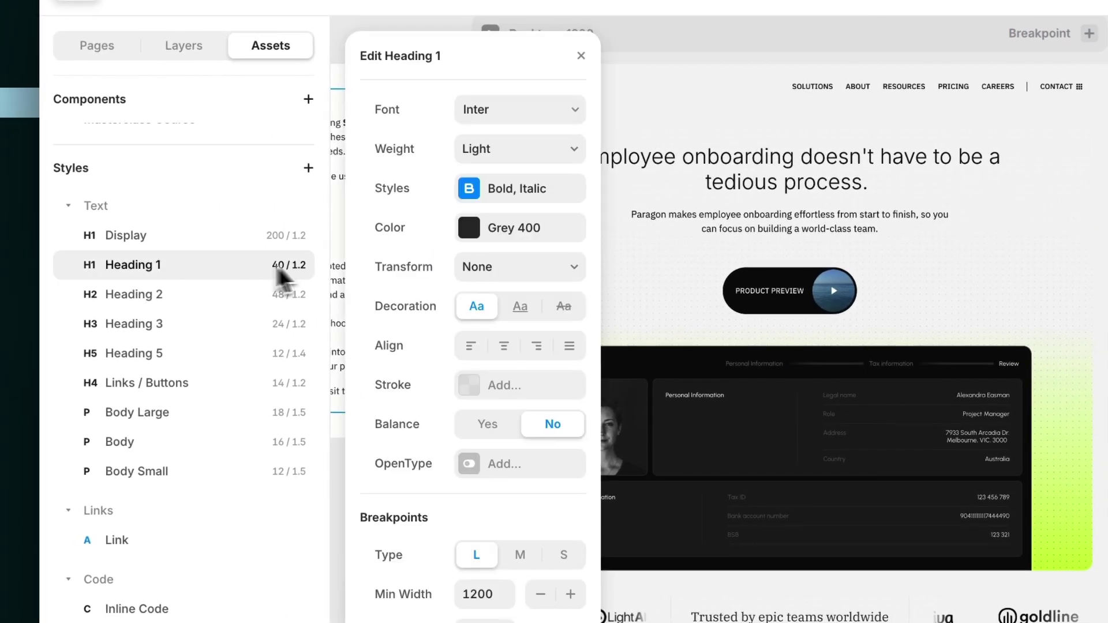
click(499, 151)
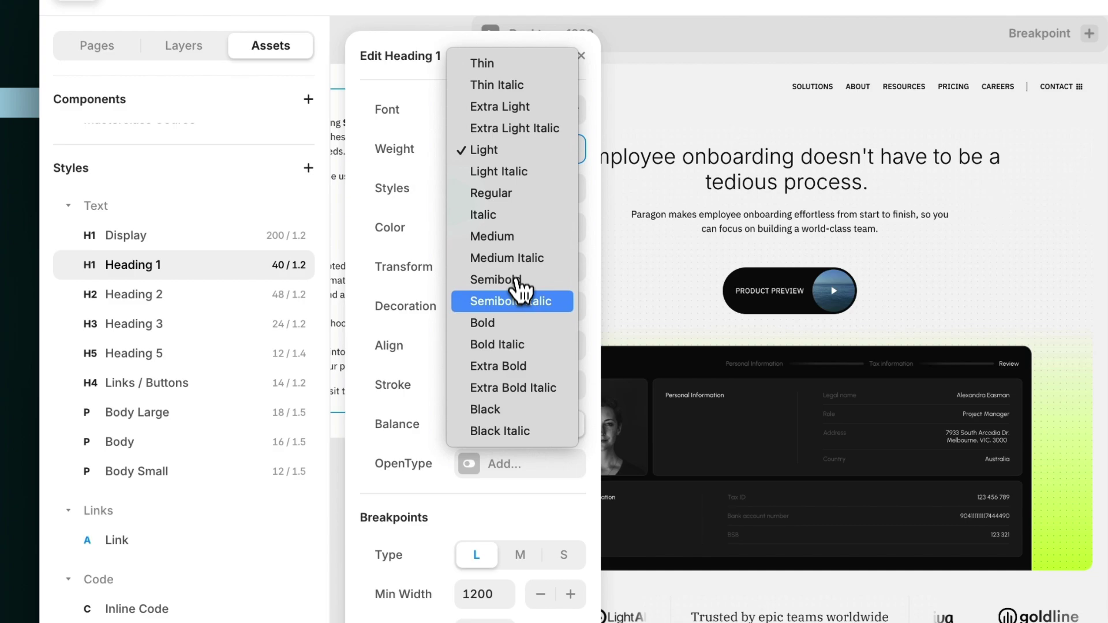
click(520, 323)
click(836, 219)
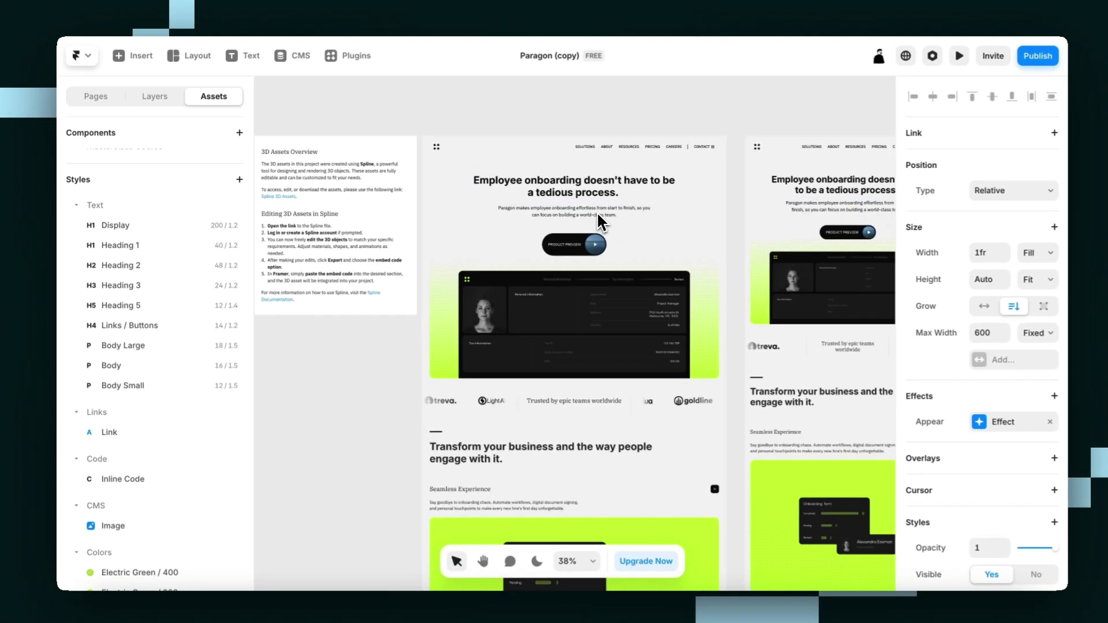
- Examine the section headings down the page and check which text style the "Designed to enhance your business operations." heading uses
scroll(843, 222, down, 5)
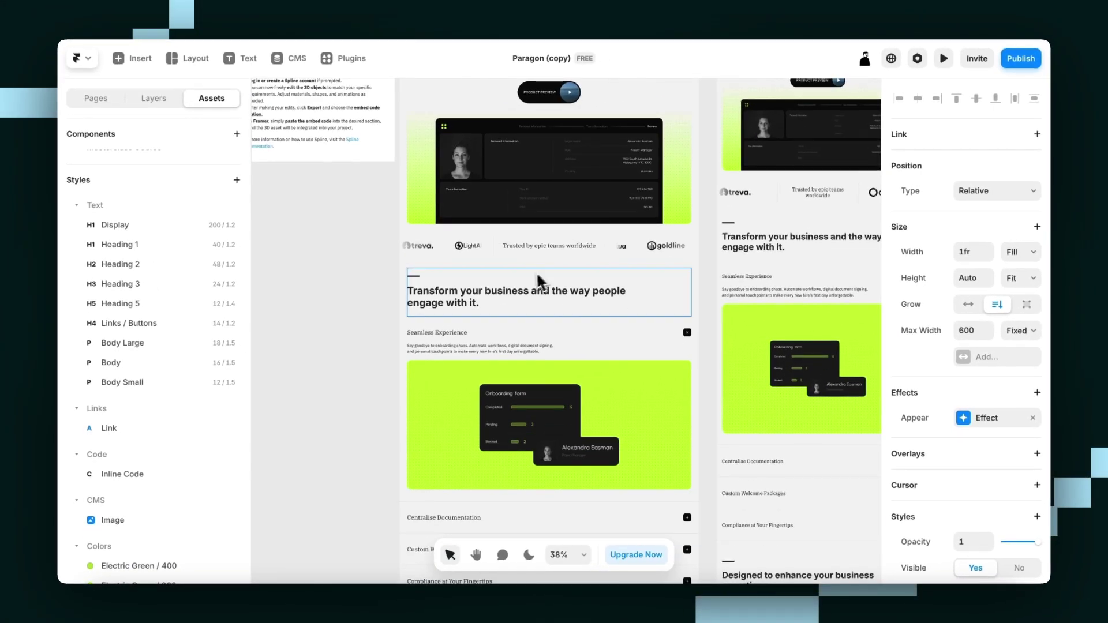
scroll(501, 303, down, 6)
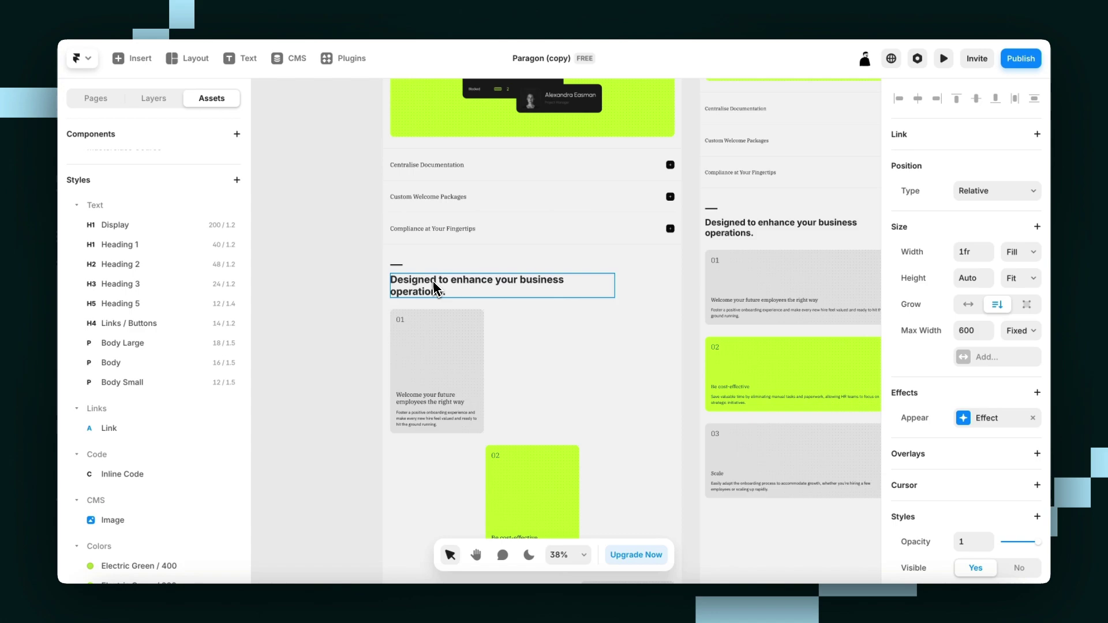
click(434, 287)
scroll(940, 372, down, 5)
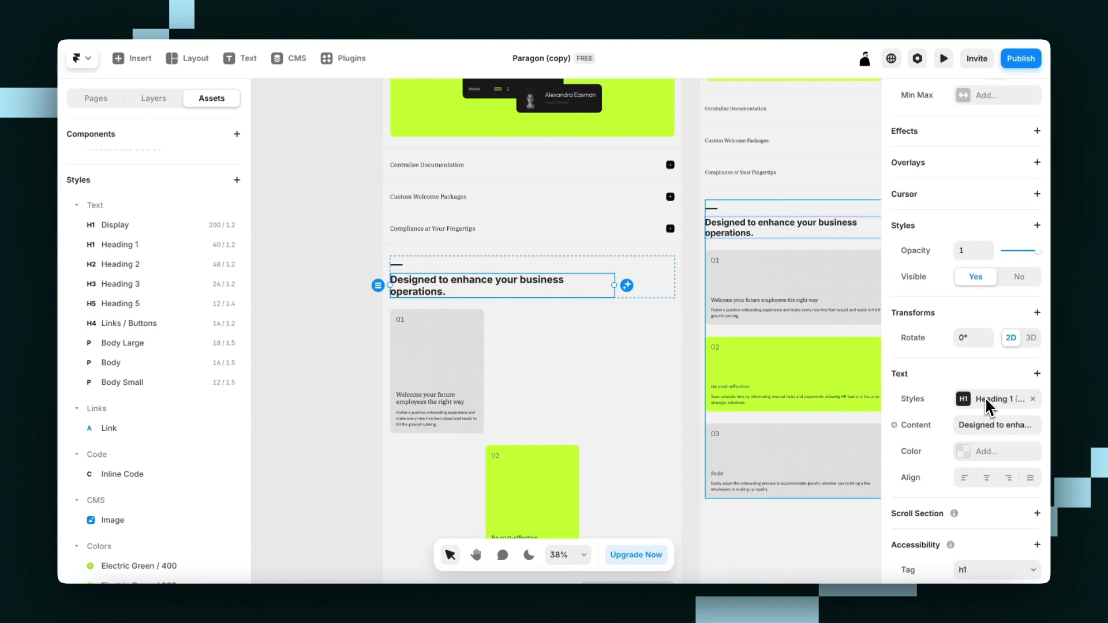
scroll(477, 366, down, 10)
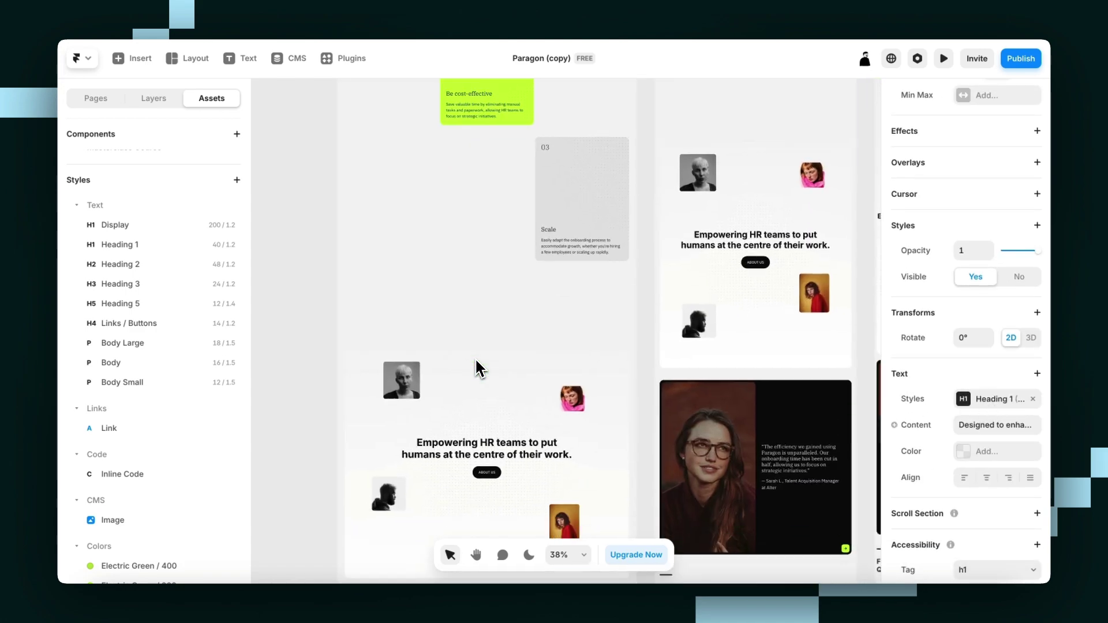
scroll(482, 362, down, 2)
click(487, 359)
scroll(487, 359, down, 5)
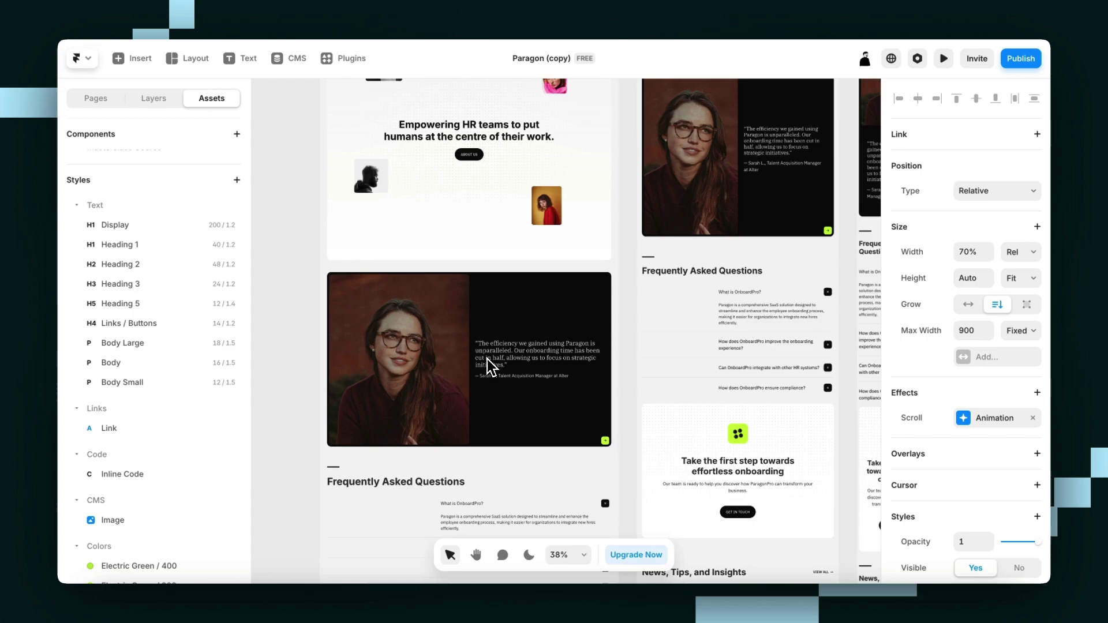
scroll(487, 359, down, 7)
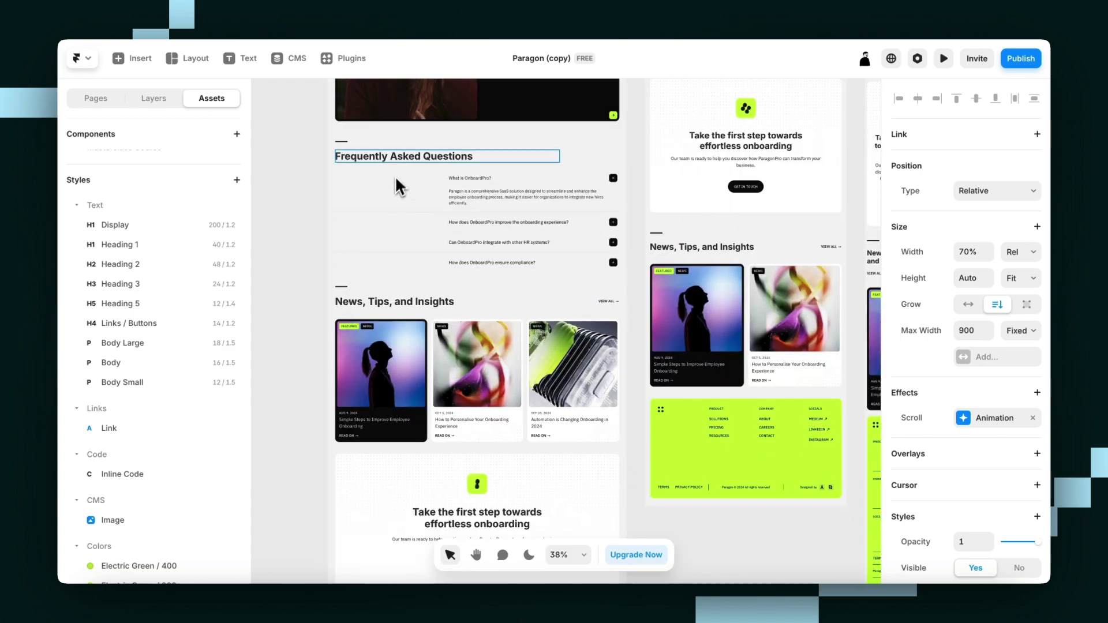
scroll(400, 151, up, 15)
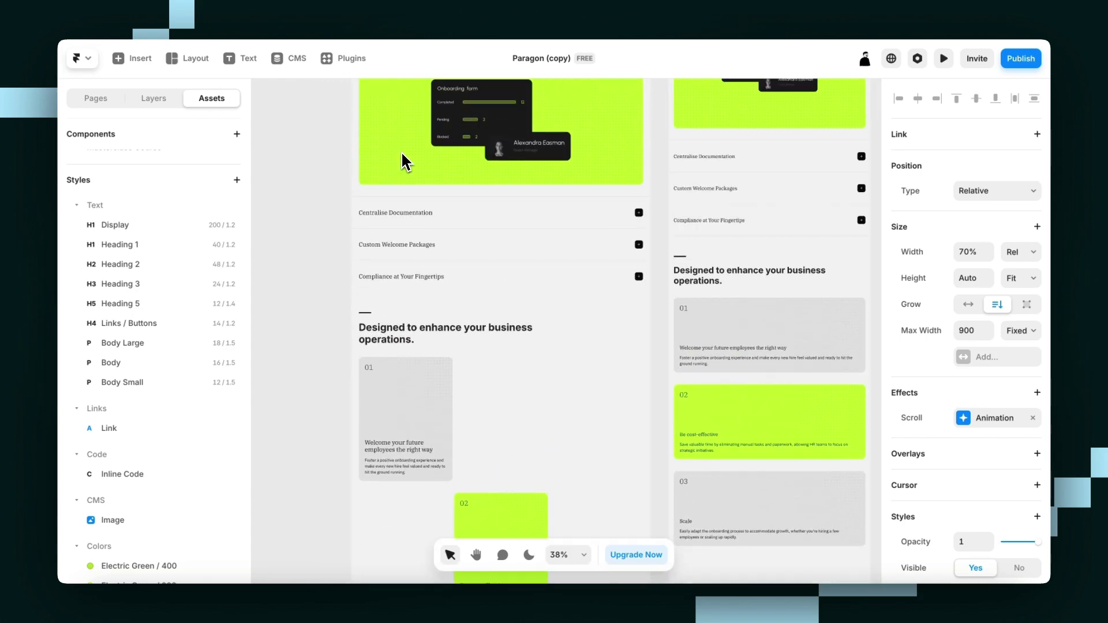
scroll(400, 151, up, 15)
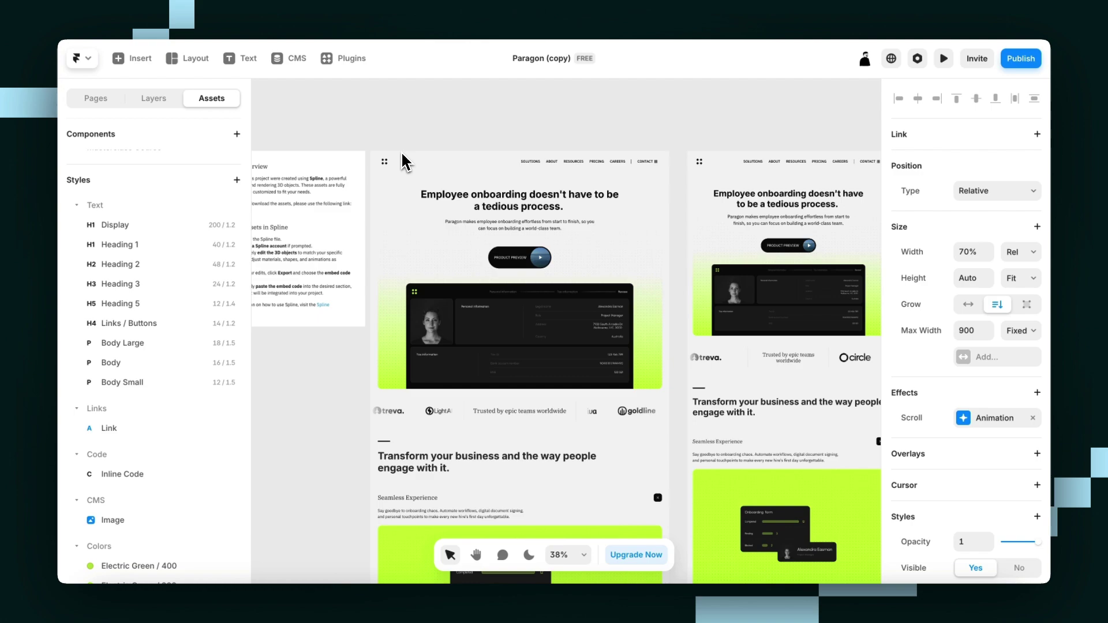
- Set the Heading 2 text style to the Inter font with Semibold weight
click(141, 264)
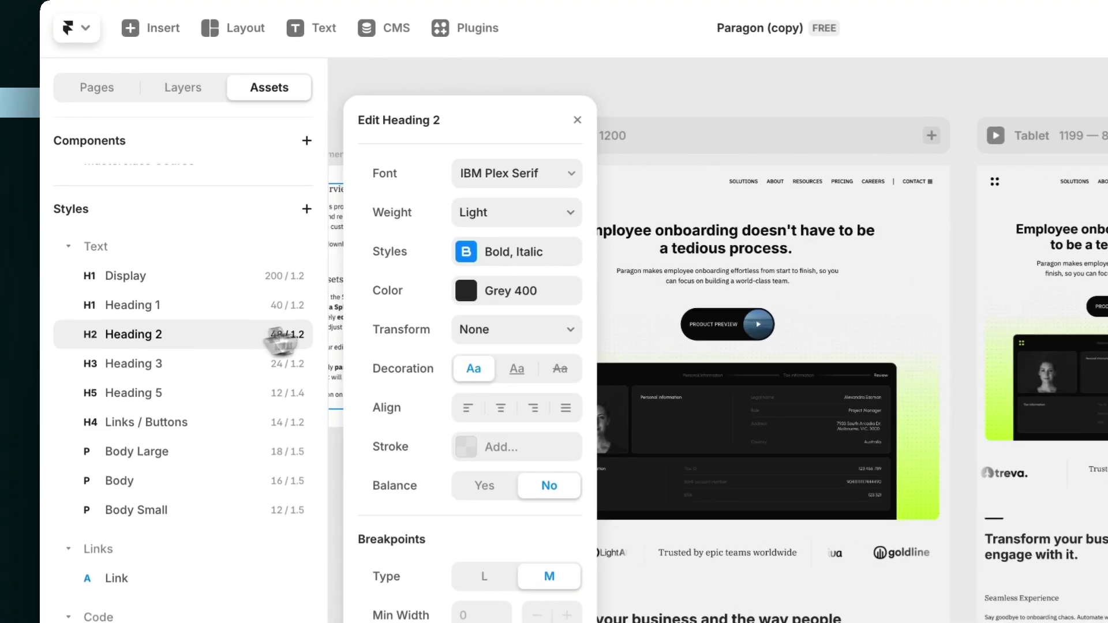
click(361, 157)
text(inter)
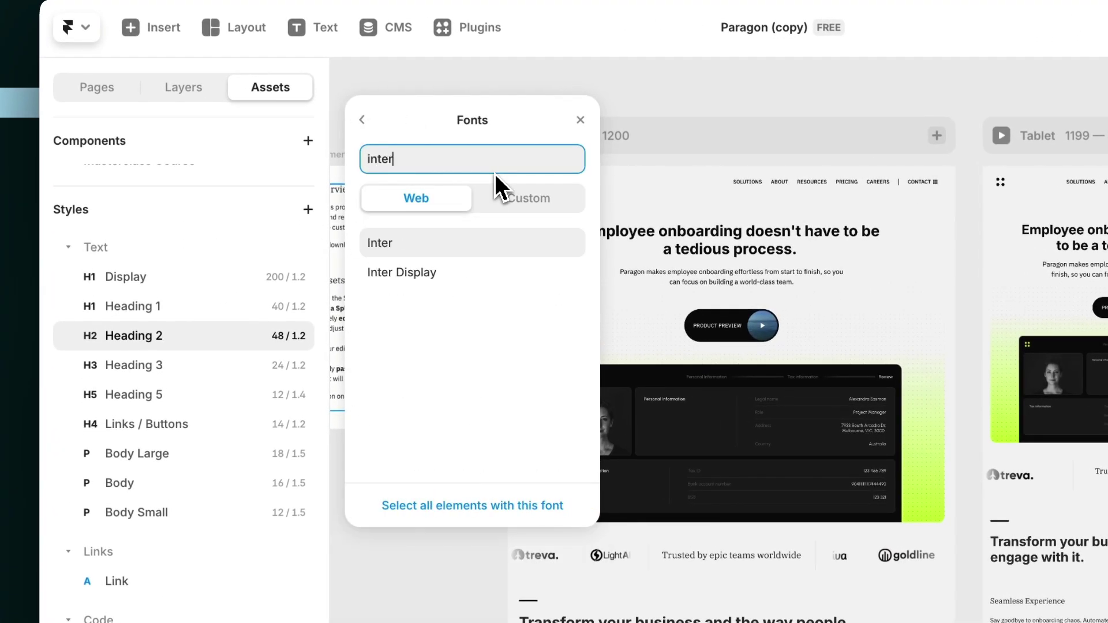
click(453, 253)
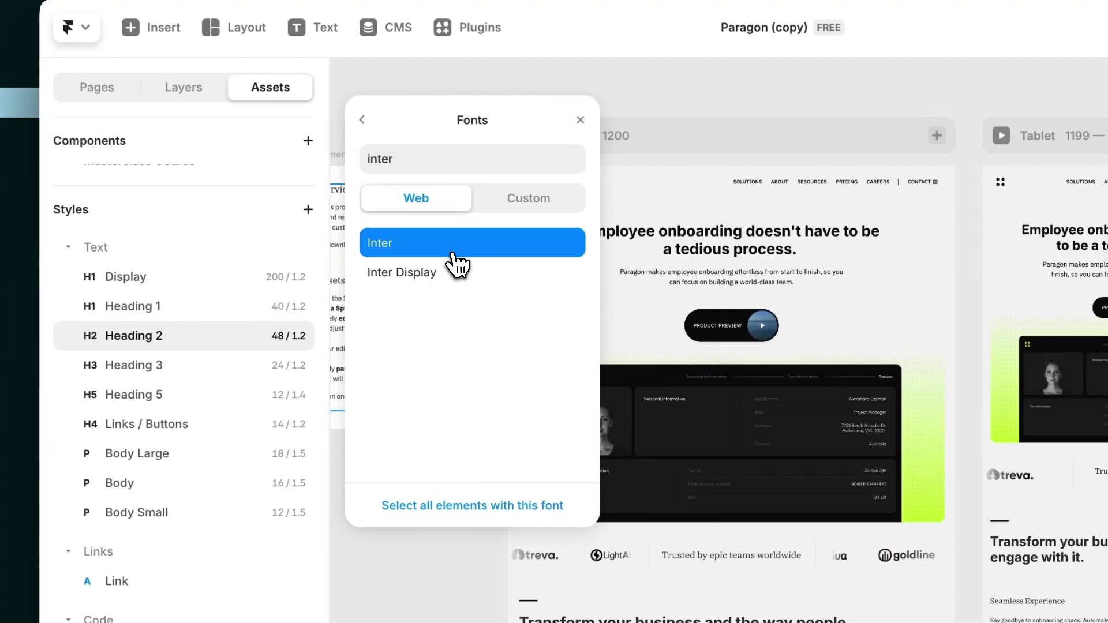
click(361, 119)
click(504, 199)
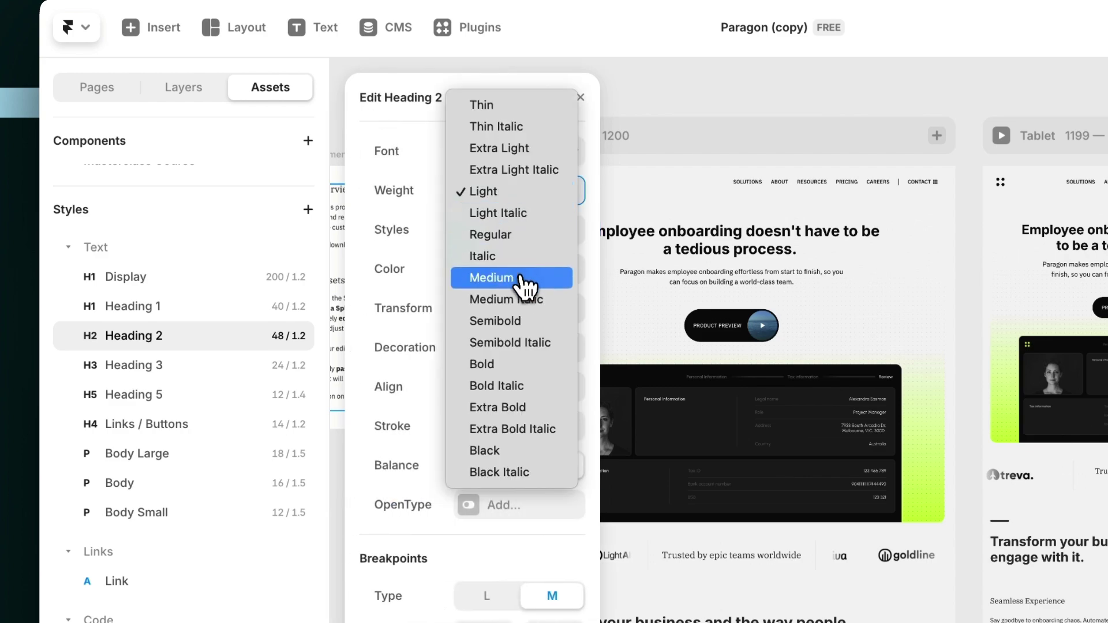
click(521, 324)
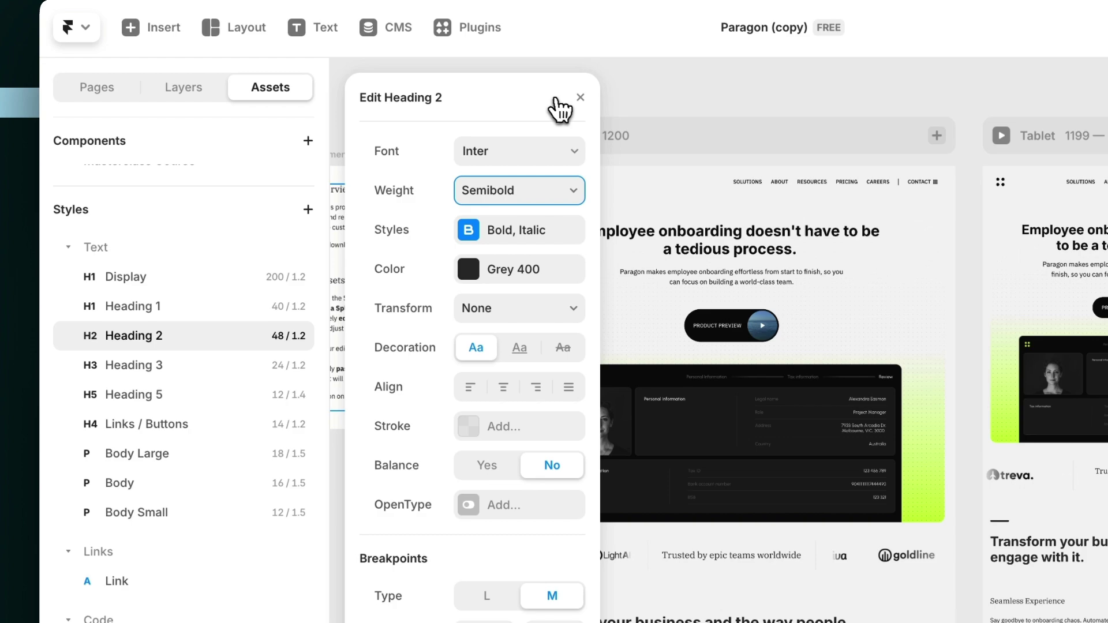
click(575, 100)
- Change the Electric Green / 400 color style to a muted violet-blue, #7471D1
scroll(235, 410, down, 5)
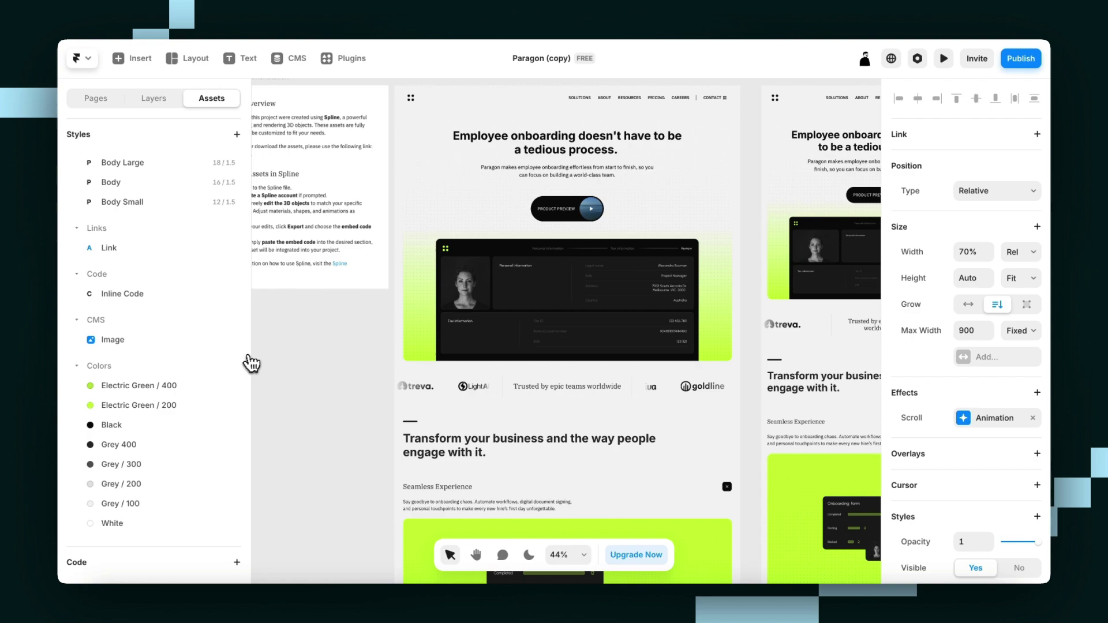
click(161, 387)
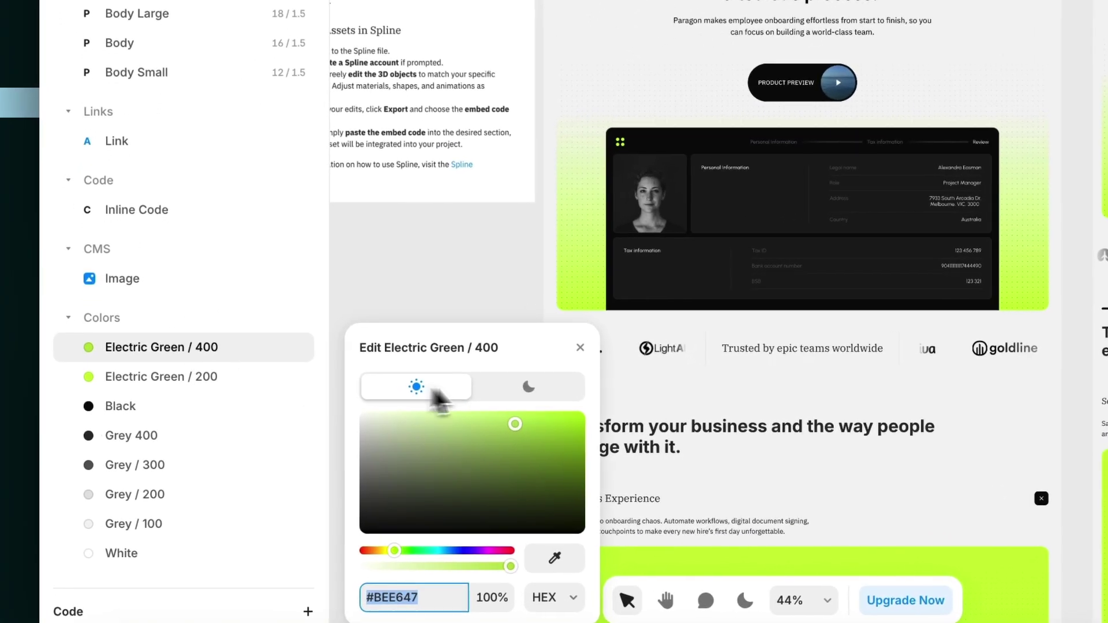
drag(527, 339, 510, 164)
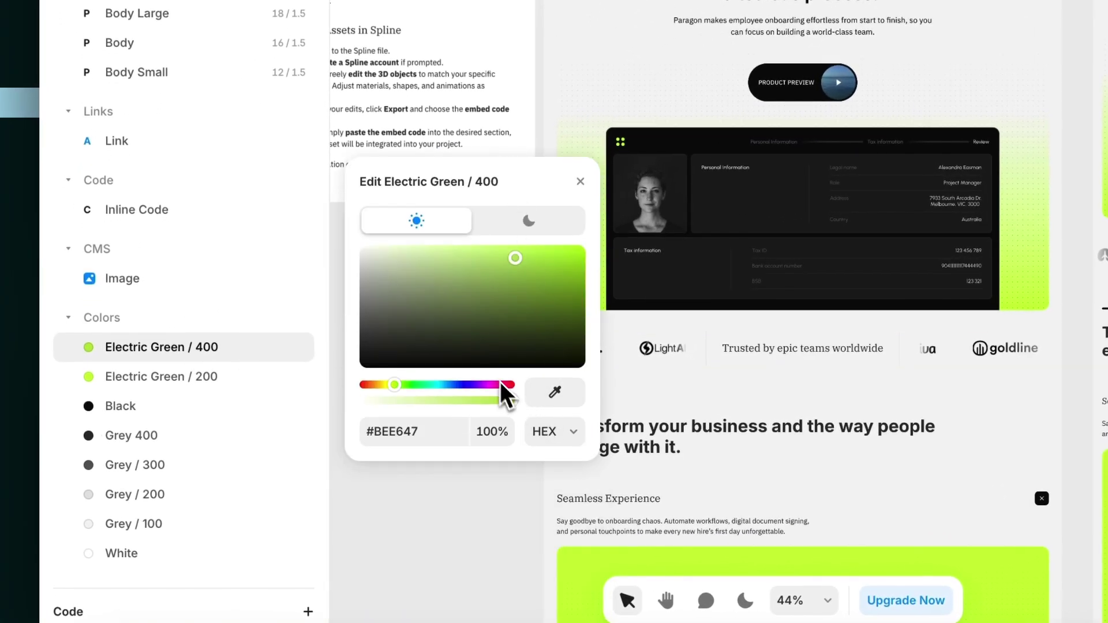
drag(449, 386, 465, 387)
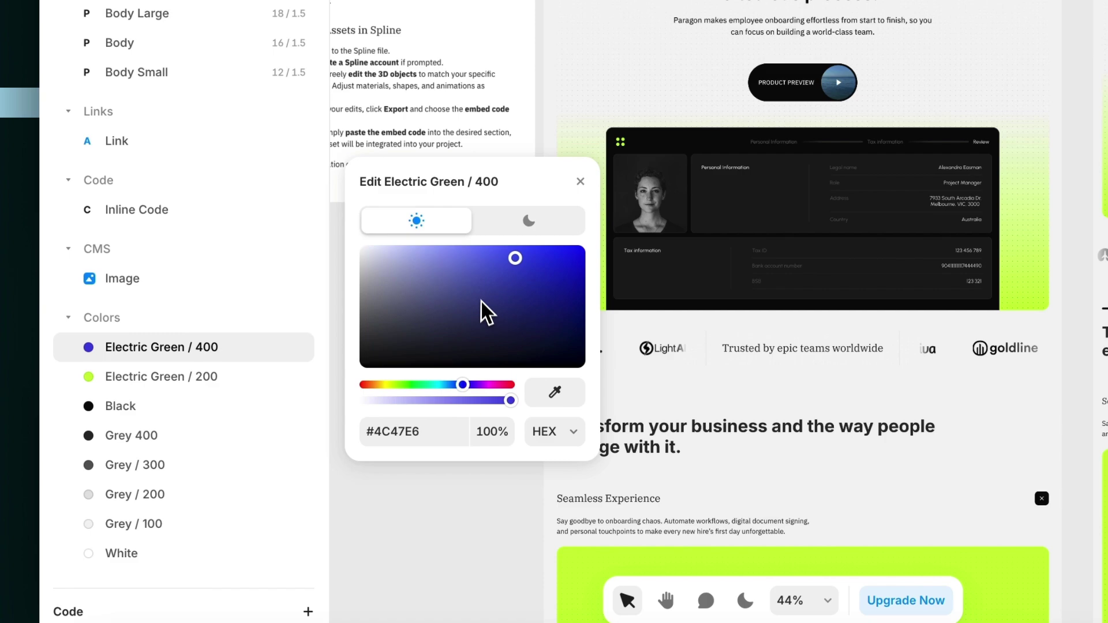
drag(466, 250, 464, 269)
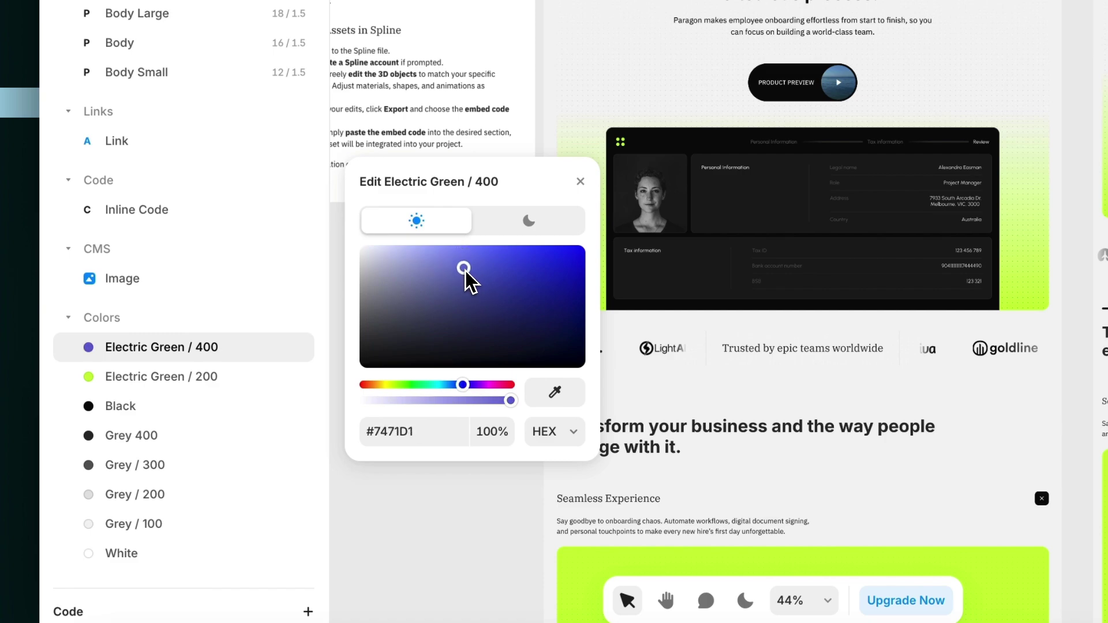
- Shift the hue of the Electric Green / 200 color style to light blue
click(191, 386)
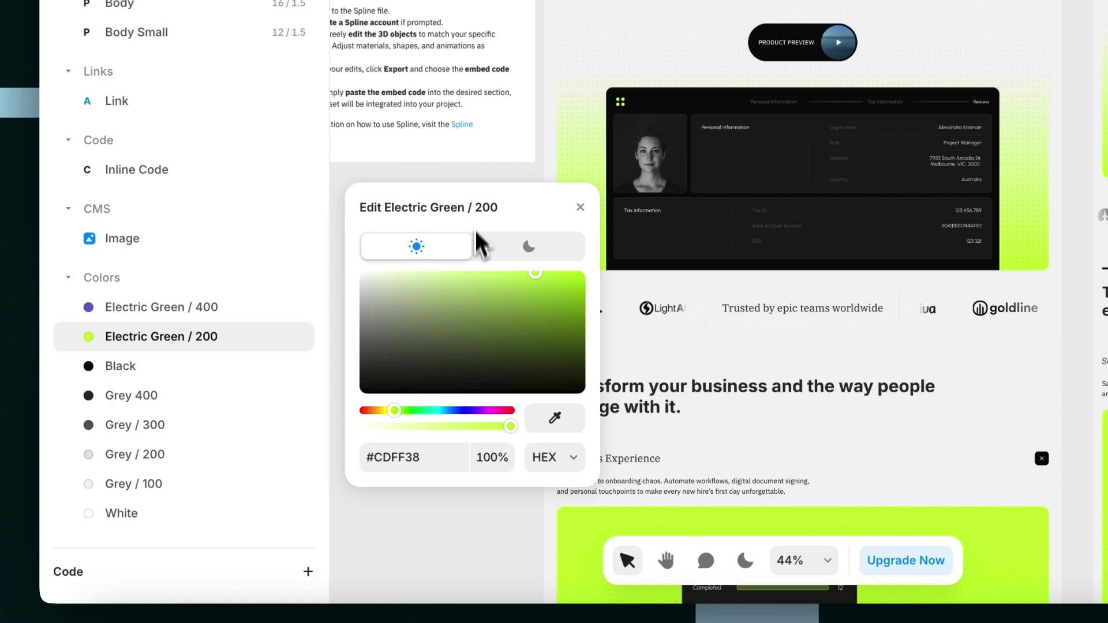
click(439, 411)
drag(439, 411, 445, 411)
click(420, 318)
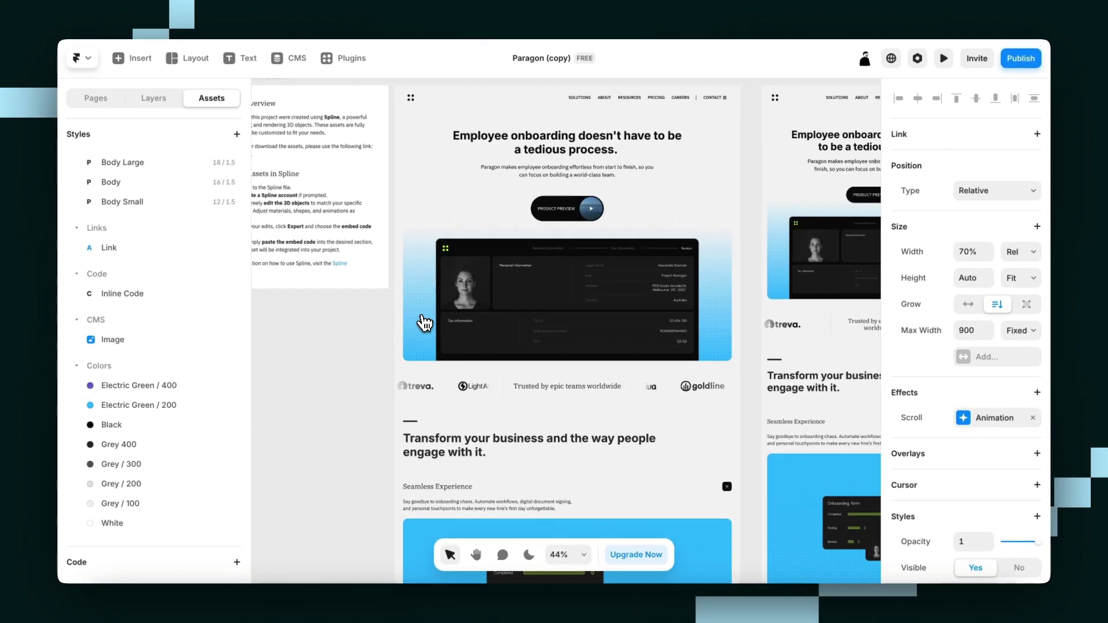
- Deselect the hero element and examine how the light blue color style appears across the page sections down to the footer
click(334, 371)
scroll(347, 371, down, 5)
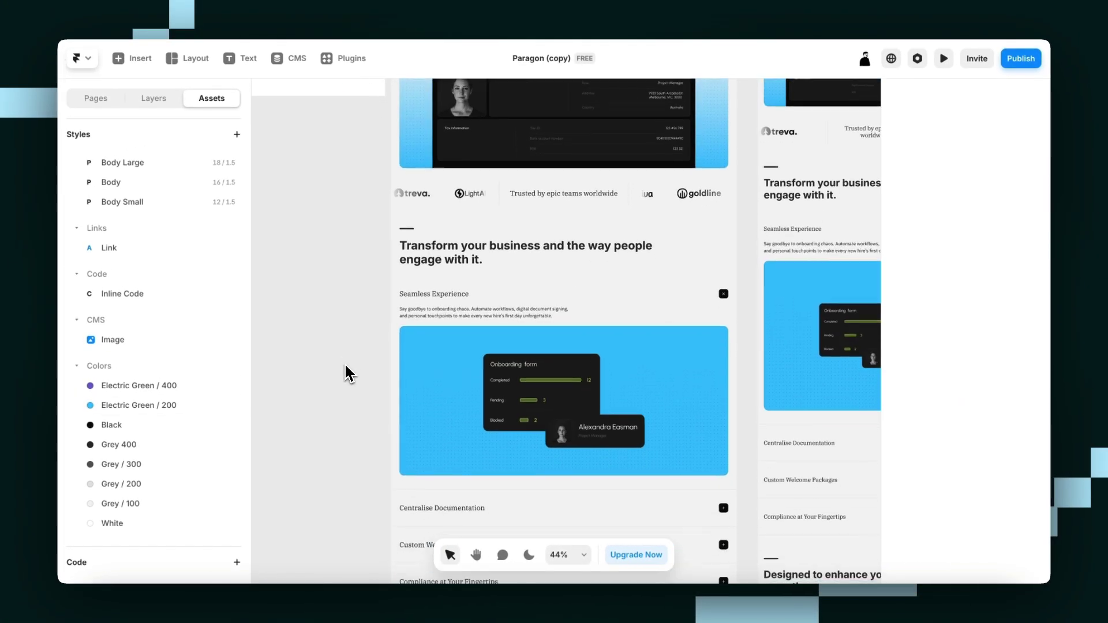
scroll(349, 374, down, 5)
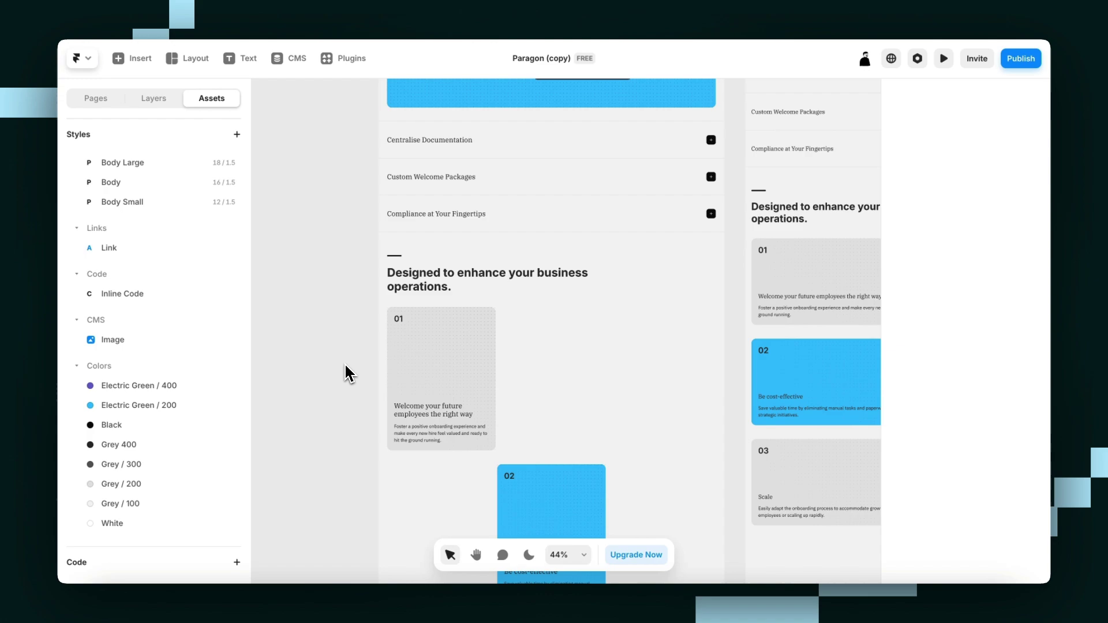
scroll(349, 374, down, 5)
scroll(345, 366, down, 10)
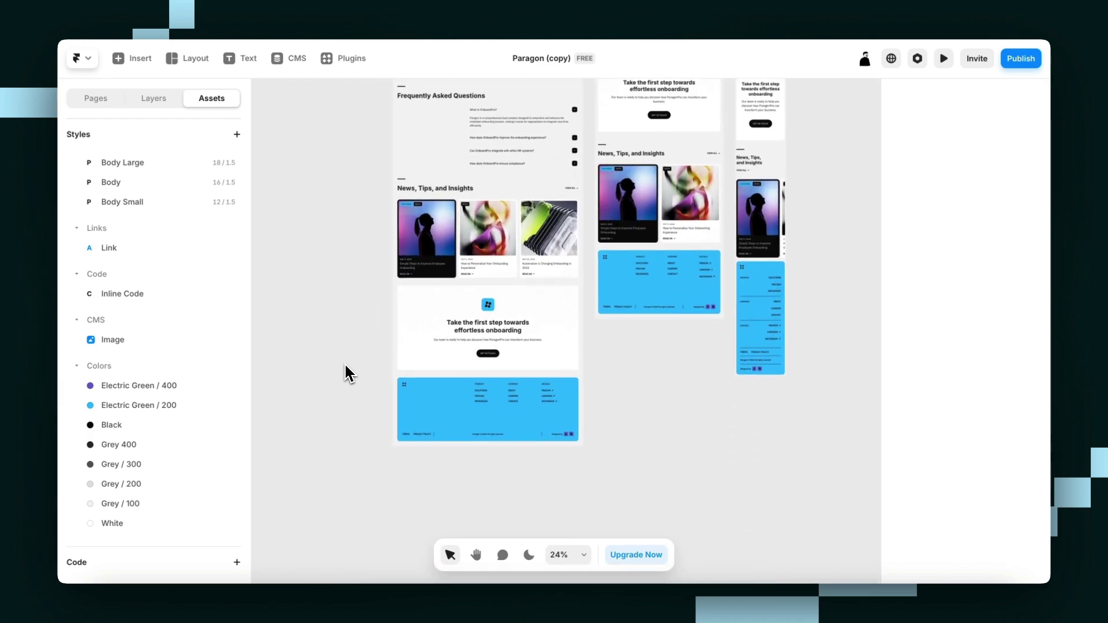
scroll(427, 404, up, 1)
scroll(444, 419, up, 5)
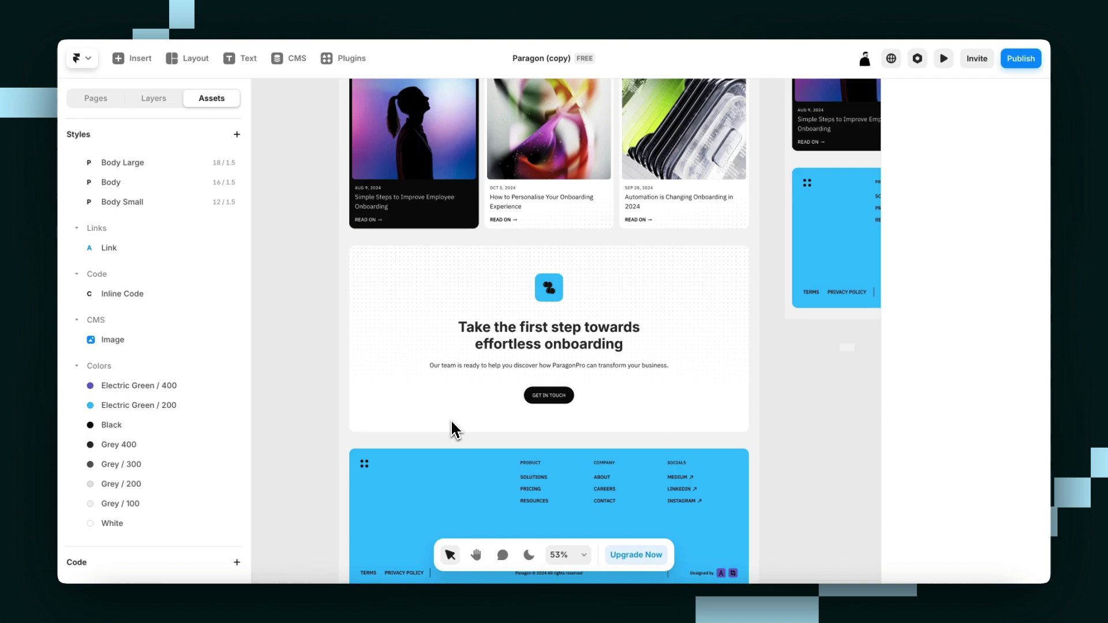
scroll(452, 426, down, 4)
scroll(451, 426, up, 3)
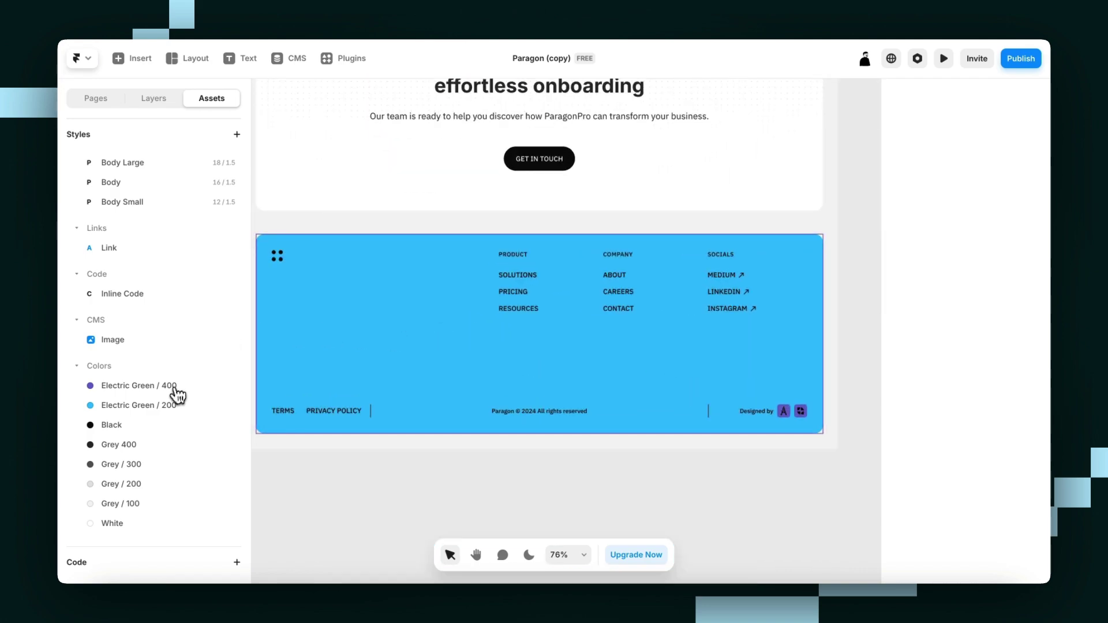
- Lighten the Electric Green / 200 color style to a paler sky blue
click(170, 406)
drag(383, 435, 331, 425)
click(732, 498)
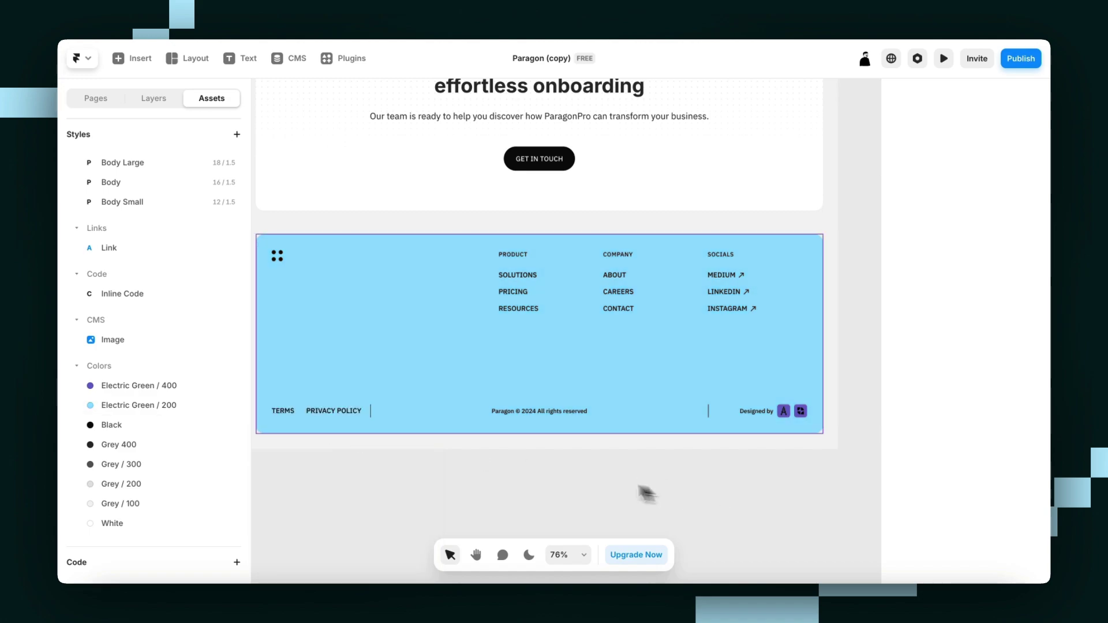
- Lighten the Electric Green / 400 color style to a soft violet, #ABA8FF
click(201, 384)
drag(349, 446, 342, 443)
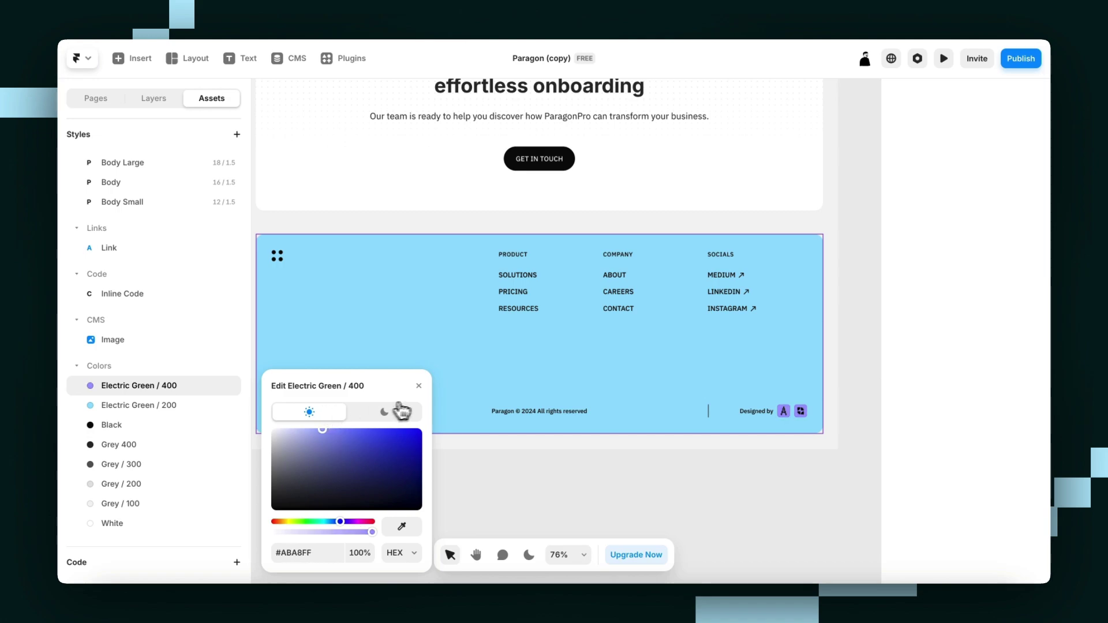
click(419, 385)
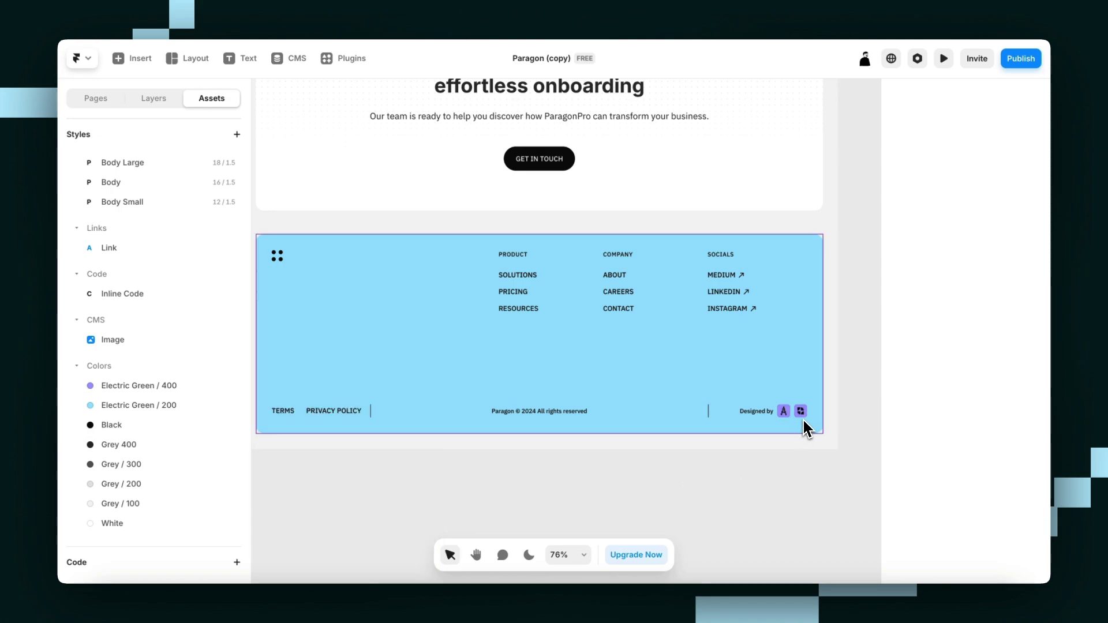
- Examine the recolored home page sections from the footer up to the hero, and look through the project's component assets
scroll(804, 425, up, 5)
scroll(716, 340, down, 6)
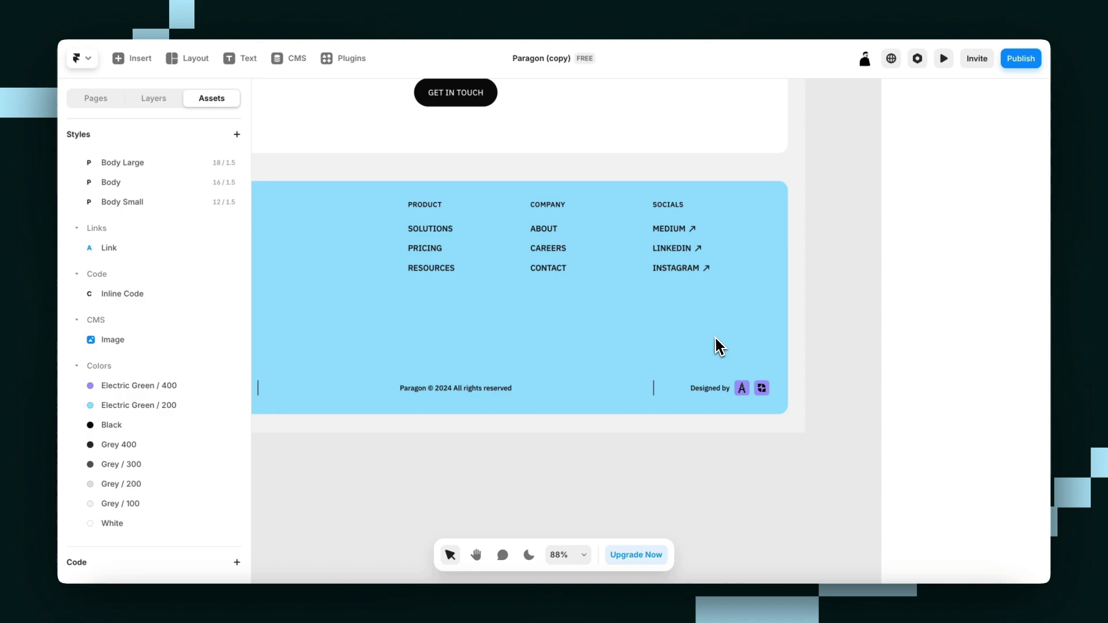
scroll(715, 336, up, 10)
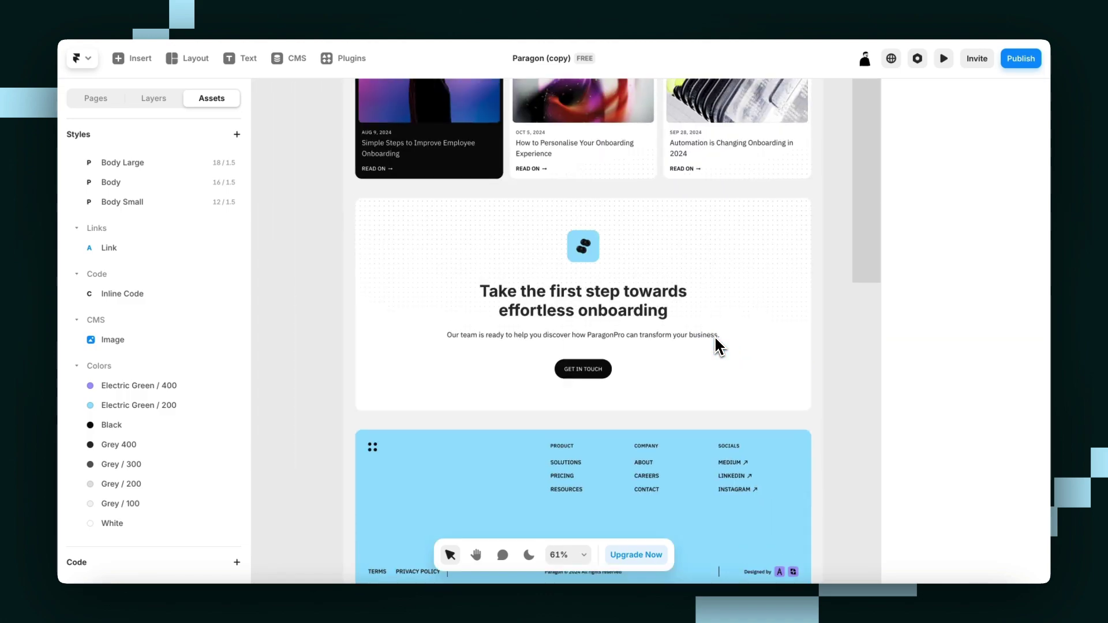
scroll(715, 337, up, 10)
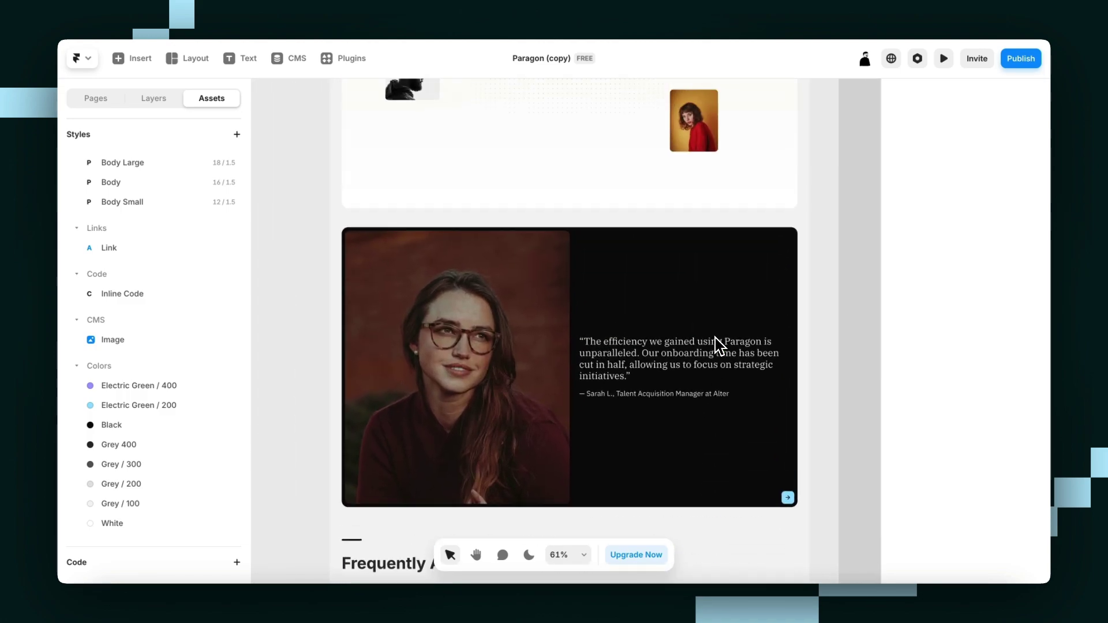
scroll(715, 336, down, 3)
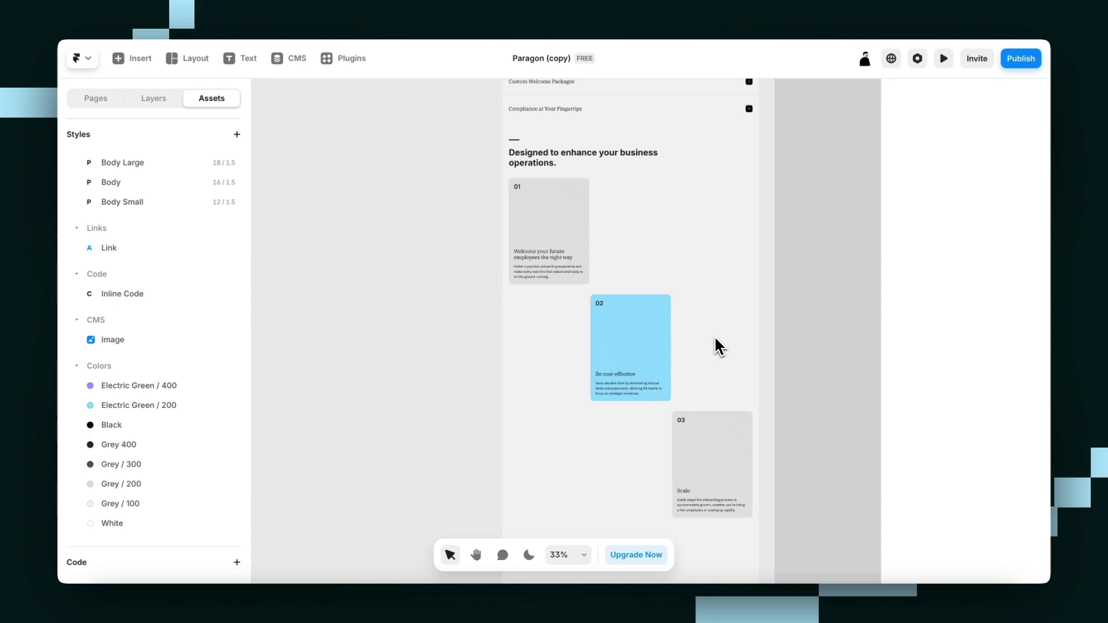
scroll(714, 336, up, 10)
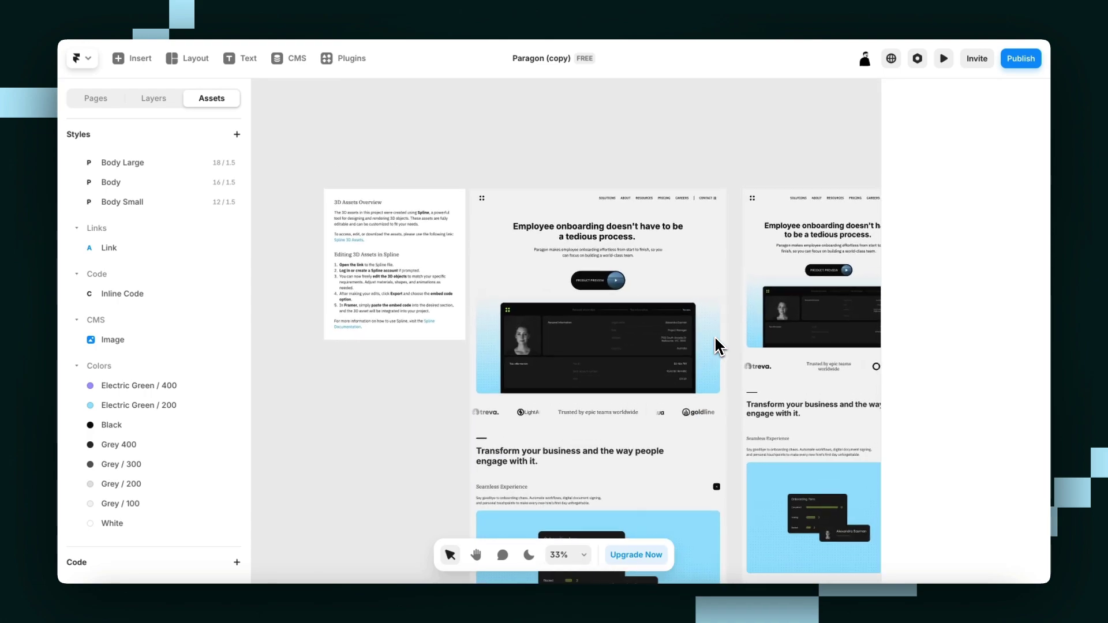
scroll(596, 233, up, 5)
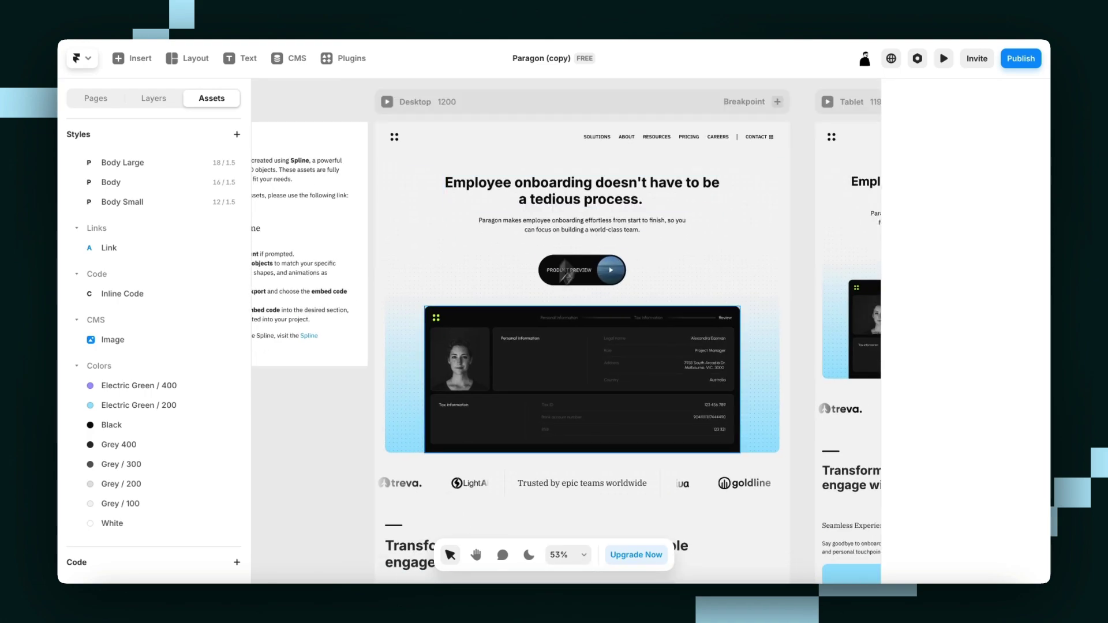
scroll(171, 413, up, 5)
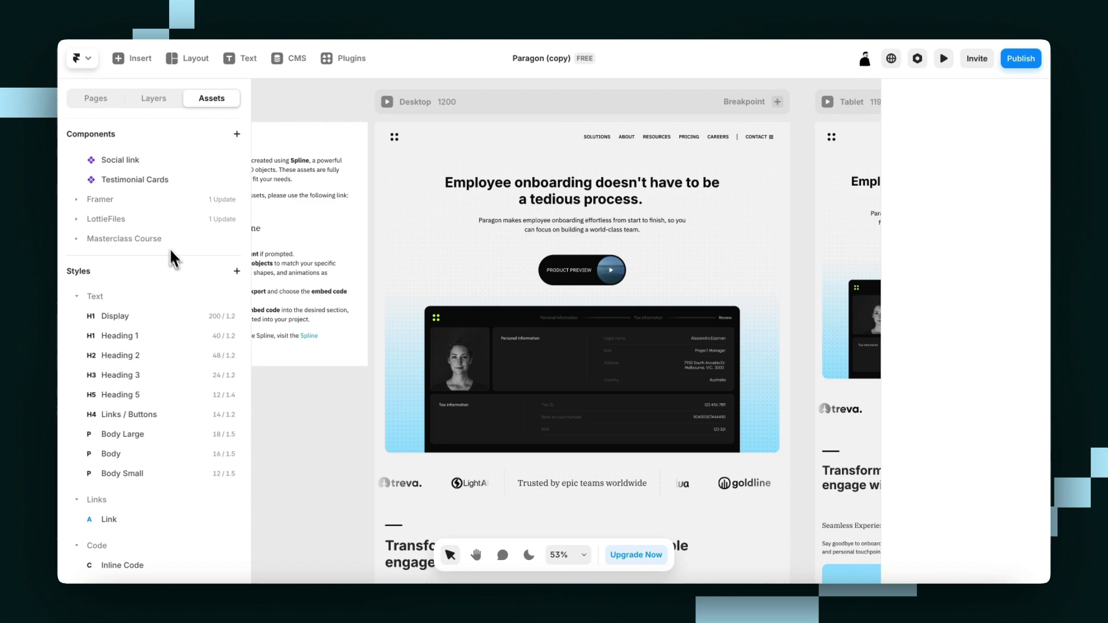
scroll(173, 260, up, 5)
scroll(452, 149, up, 2)
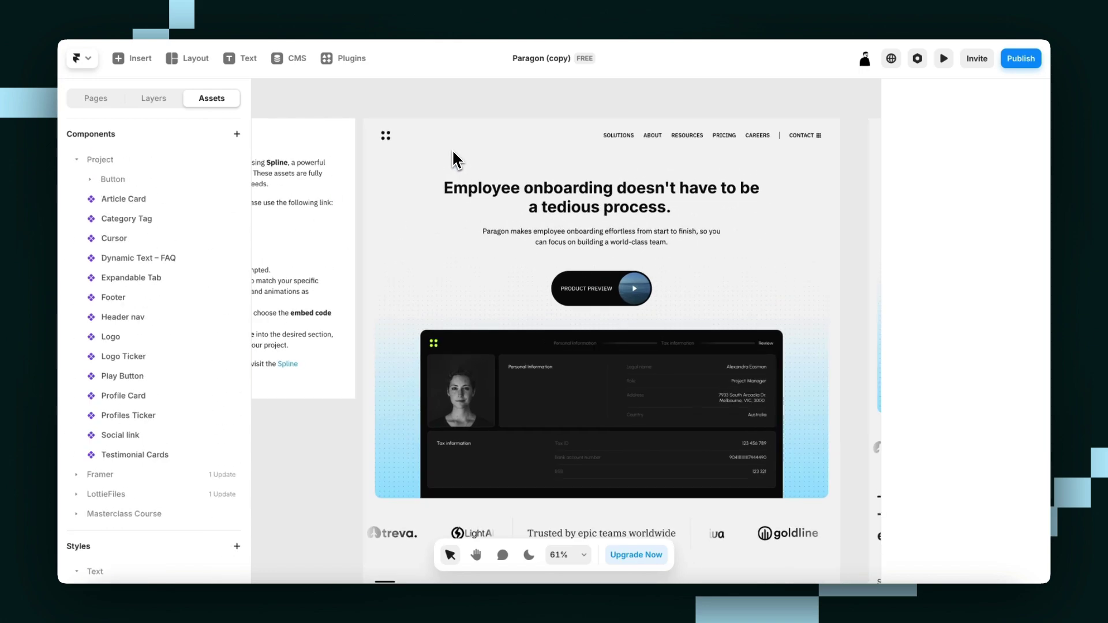
scroll(453, 153, down, 3)
- Examine the /solutions and /about pages to check how the shared color and text styles carry over
click(97, 105)
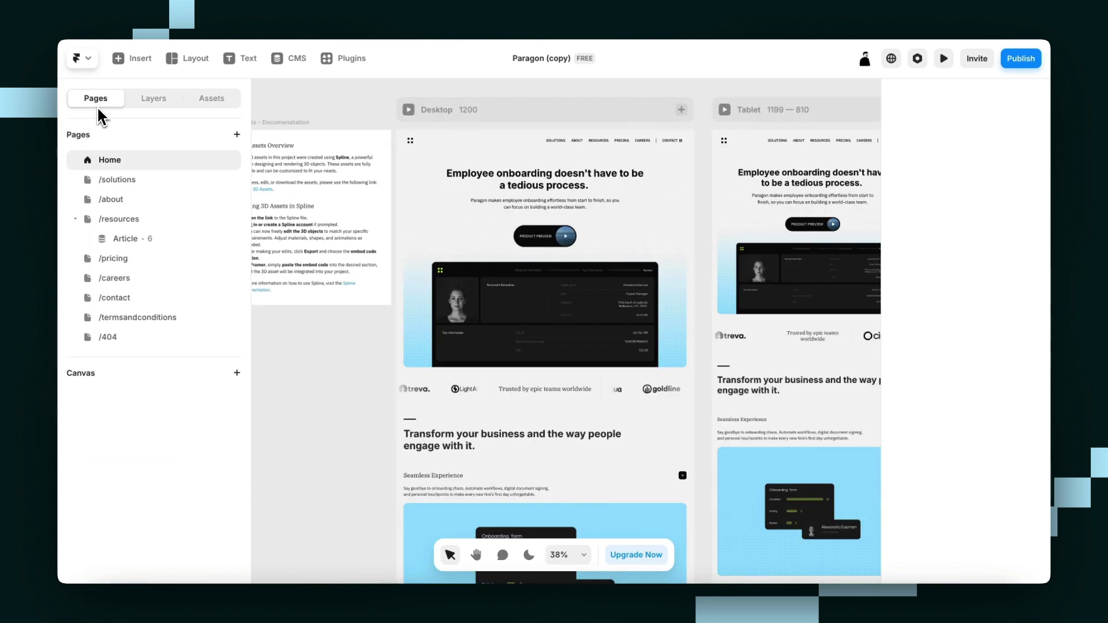
click(133, 178)
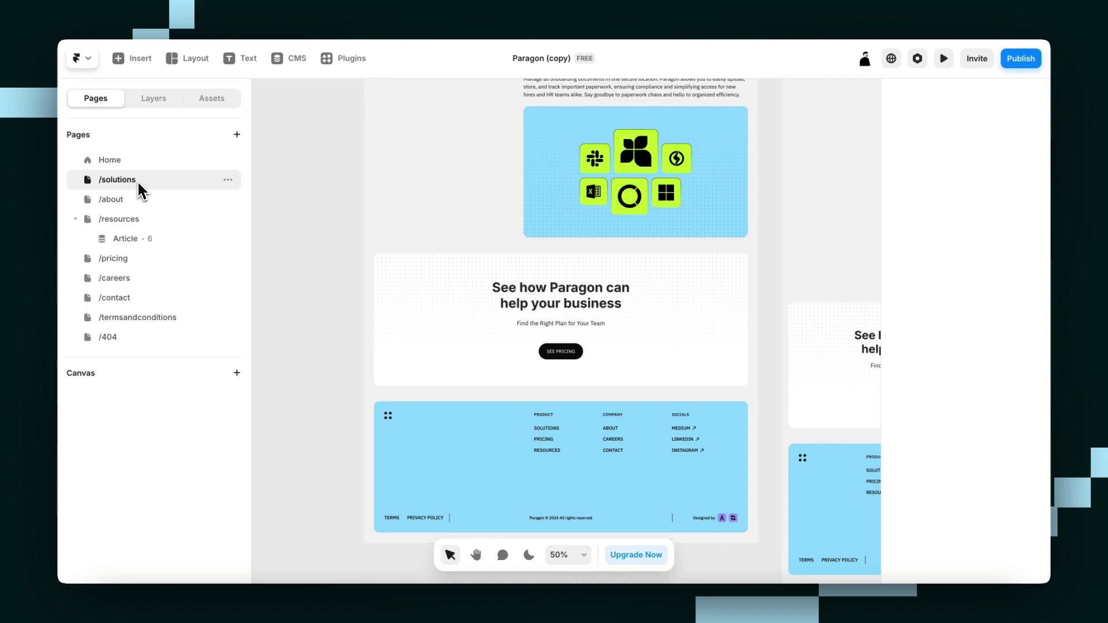
scroll(714, 167, up, 15)
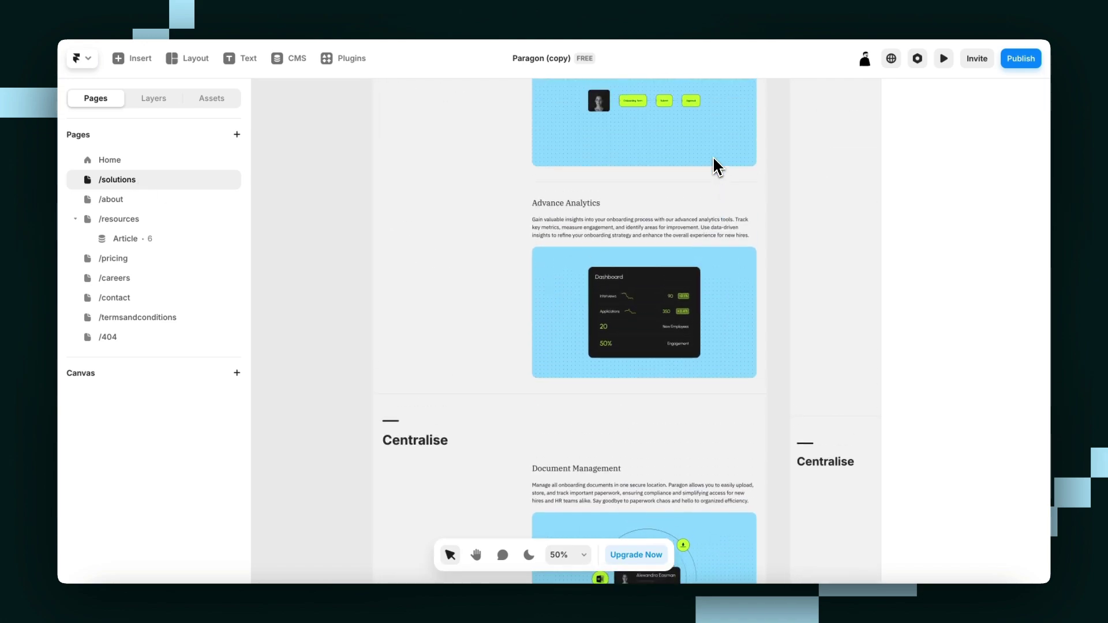
scroll(715, 167, up, 3)
click(134, 205)
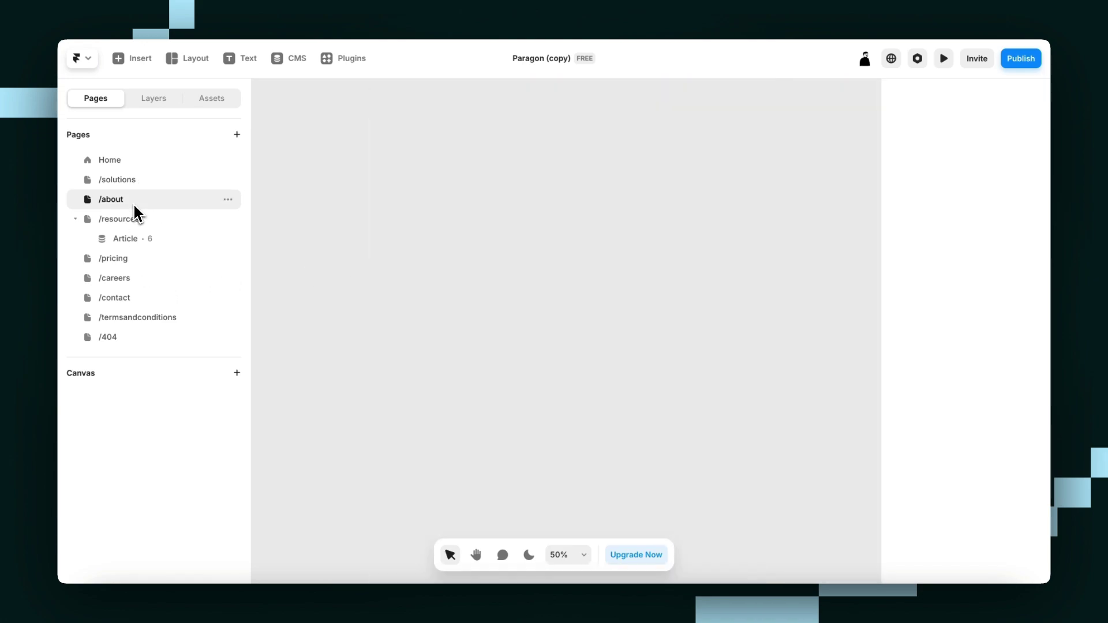
scroll(566, 269, up, 15)
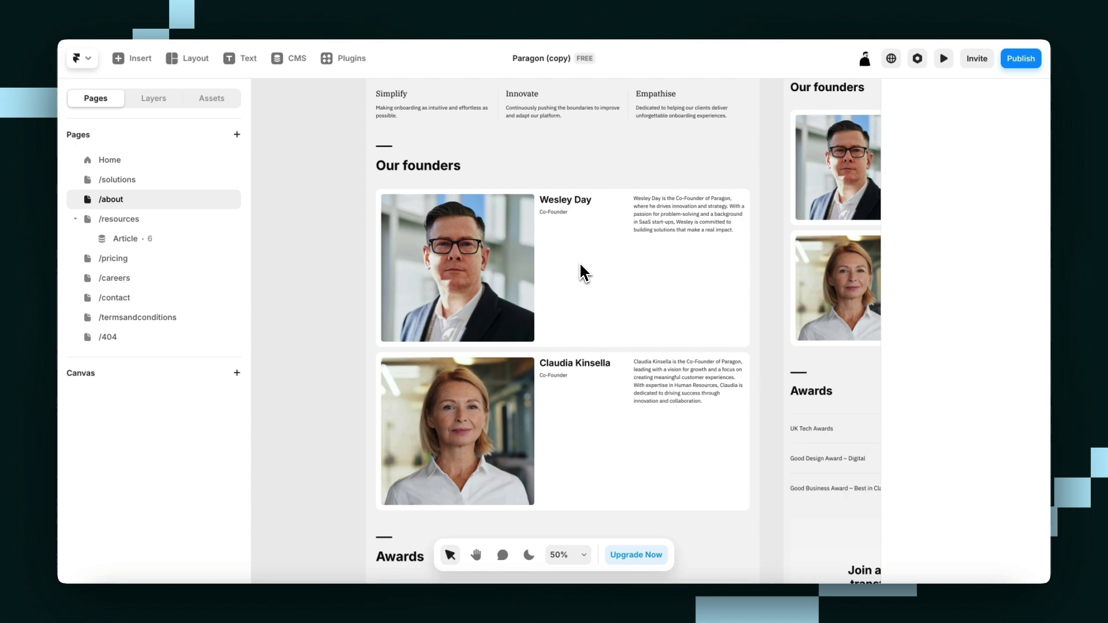
scroll(583, 272, up, 5)
scroll(577, 276, down, 4)
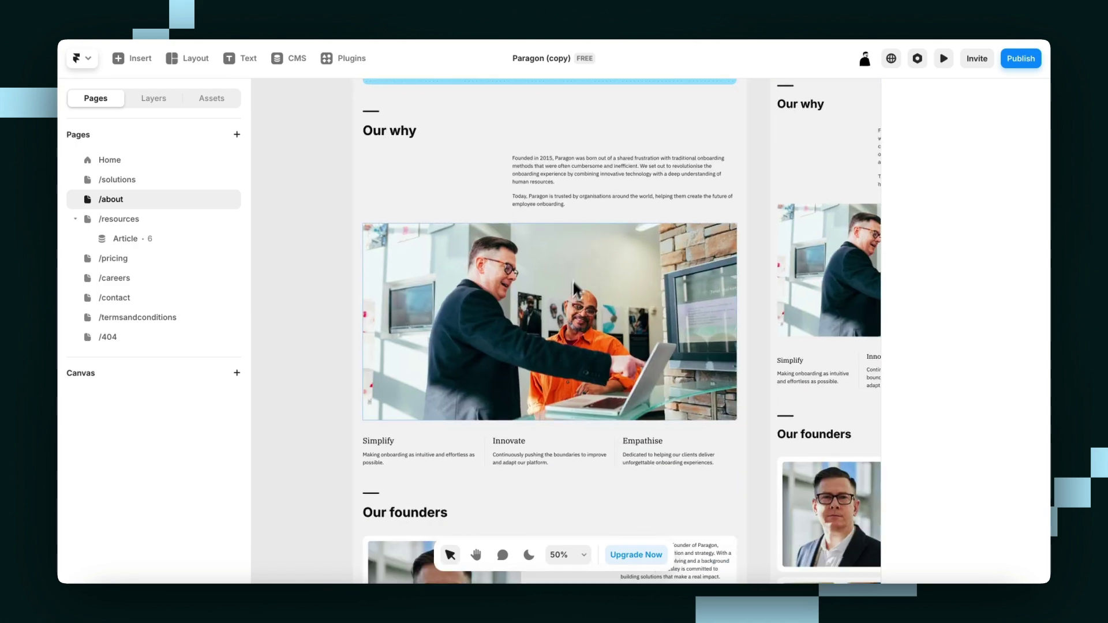
- Examine the size and style properties of the large photo in the Our why section and locate it in the layer structure
click(547, 309)
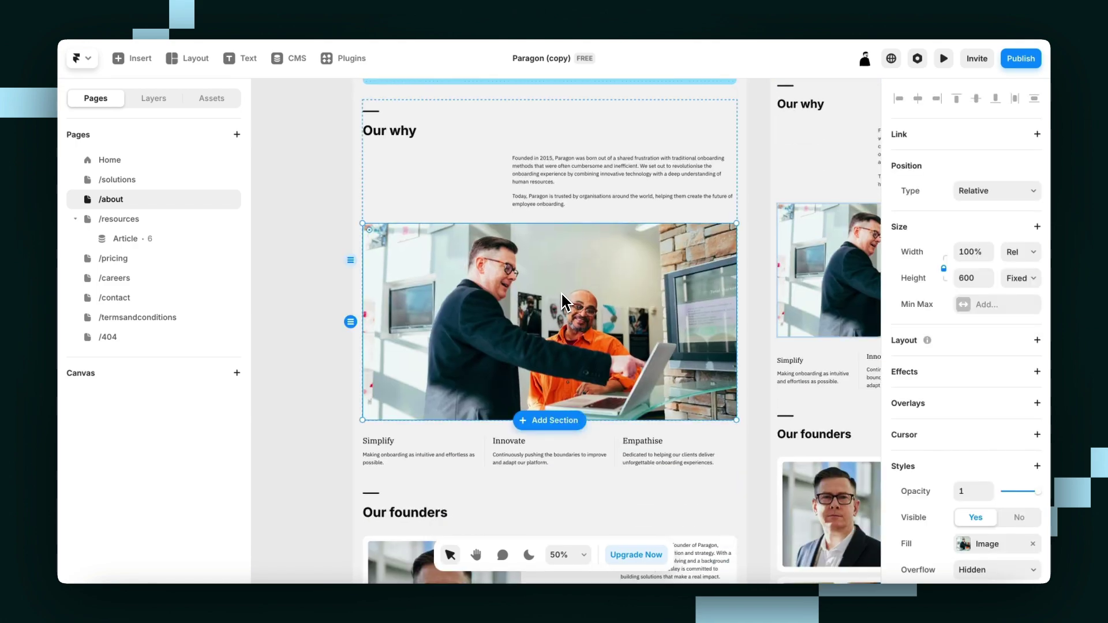
scroll(560, 292, down, 3)
scroll(561, 292, up, 3)
scroll(563, 293, up, 2)
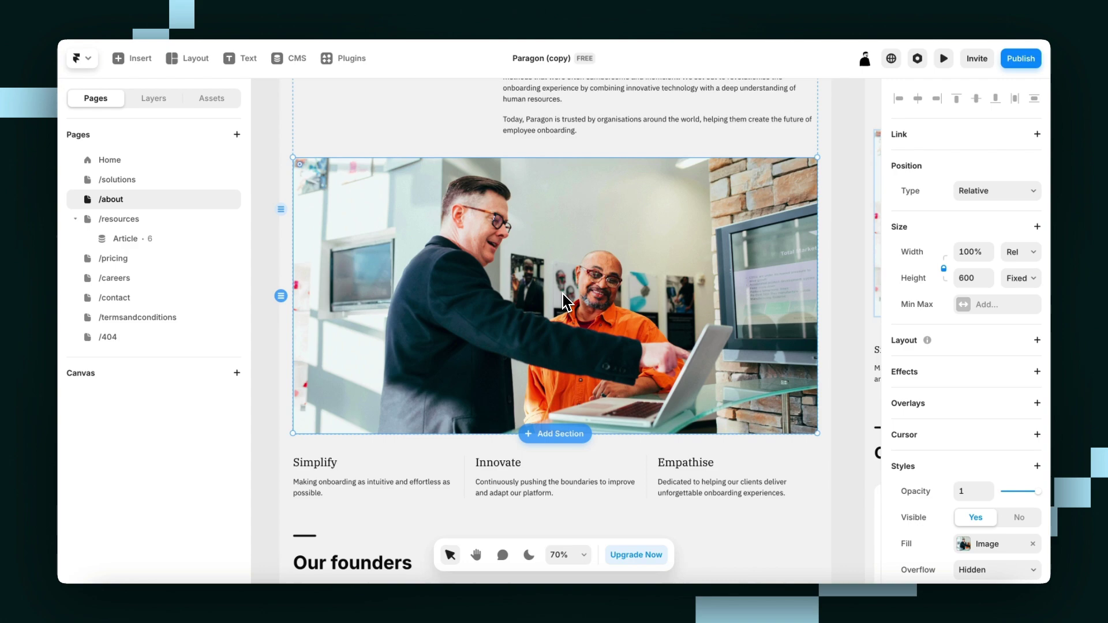
scroll(936, 452, down, 3)
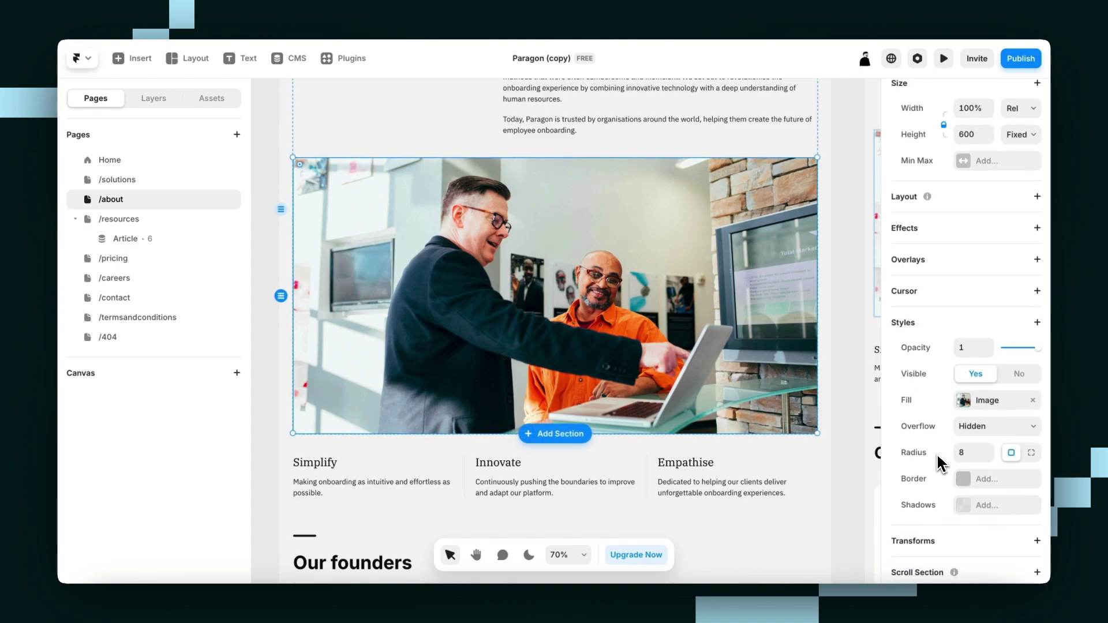
click(154, 99)
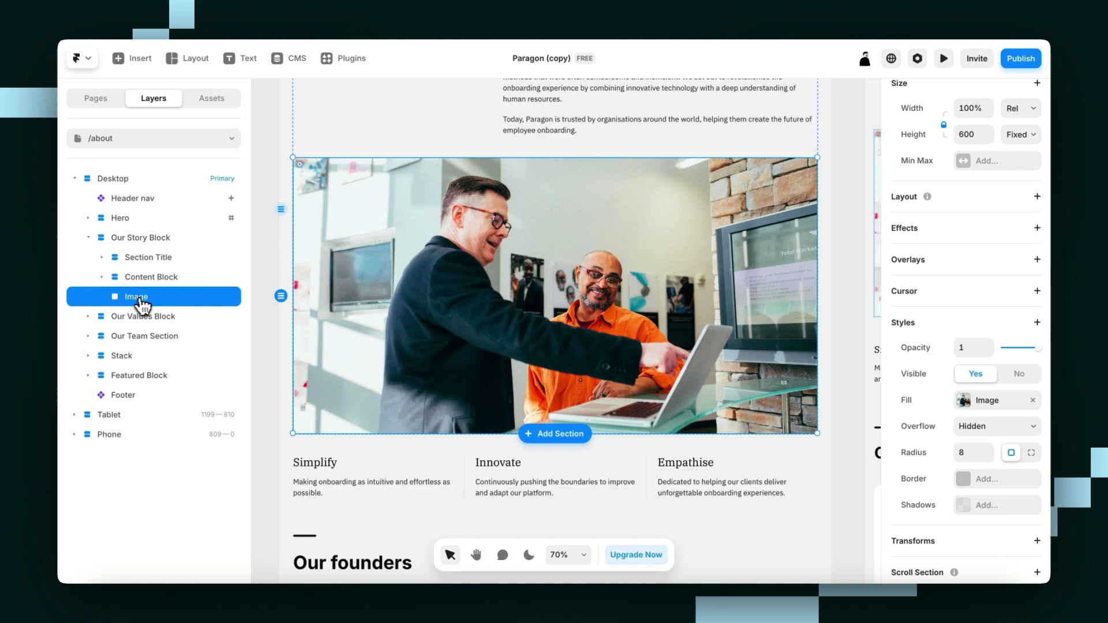
scroll(883, 288, up, 3)
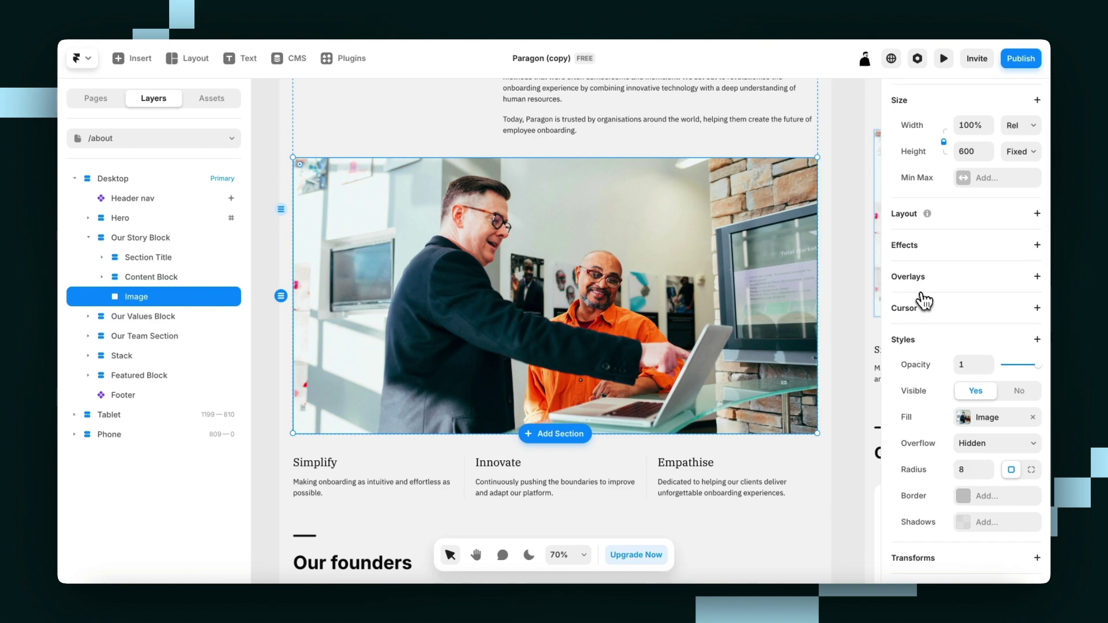
click(843, 163)
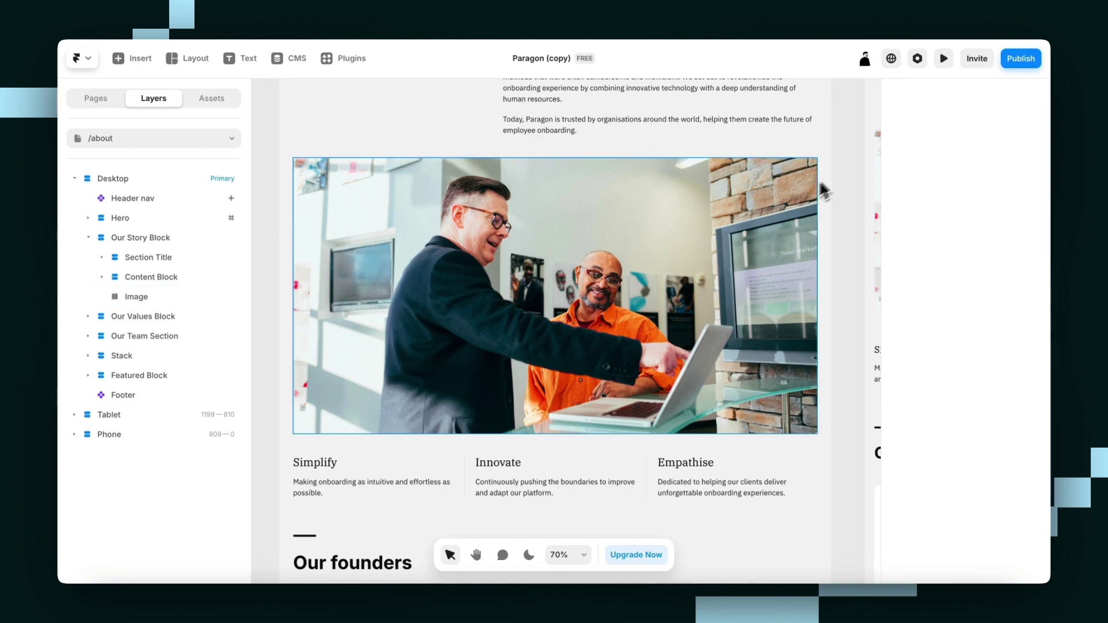
- Replace the large photo in the Our why section with the orange mushroom lamp photo from the Lummi plugin
click(692, 225)
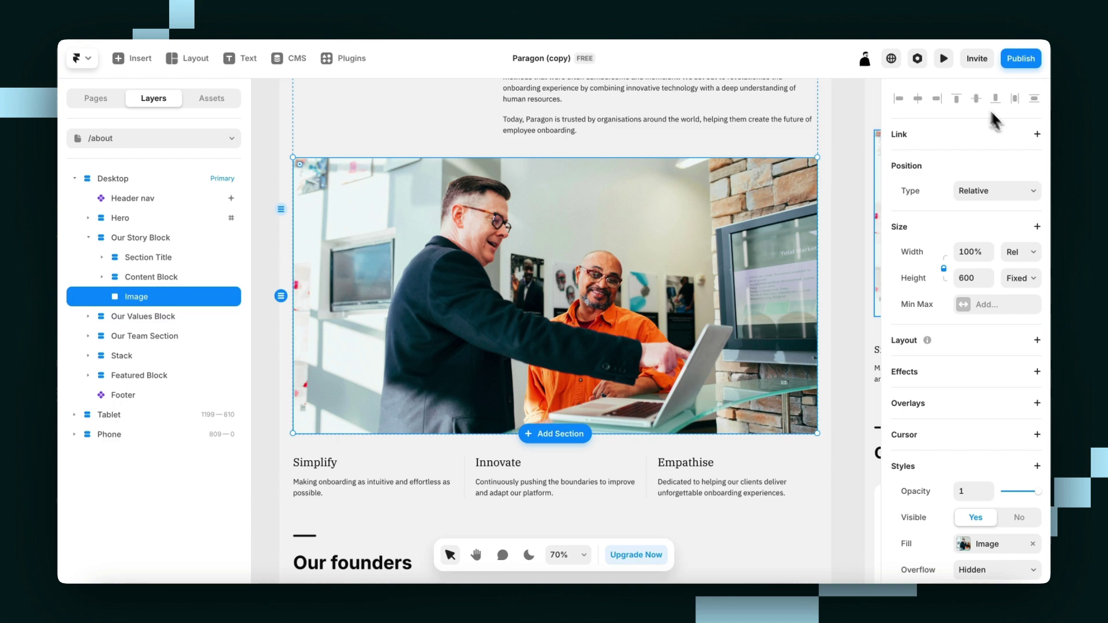
scroll(916, 209, down, 4)
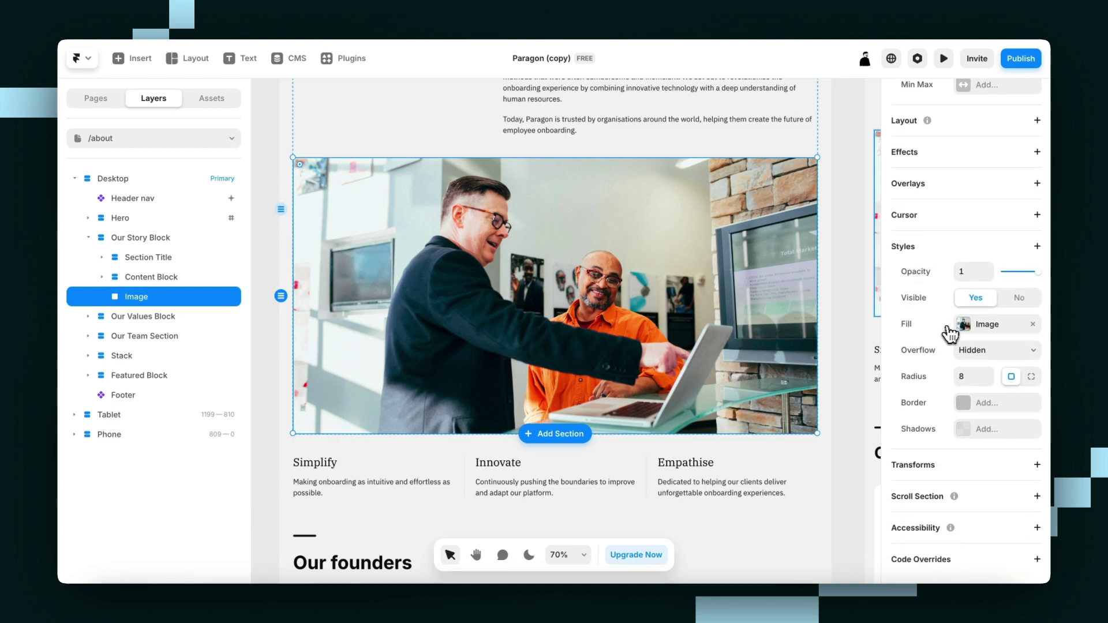
click(974, 328)
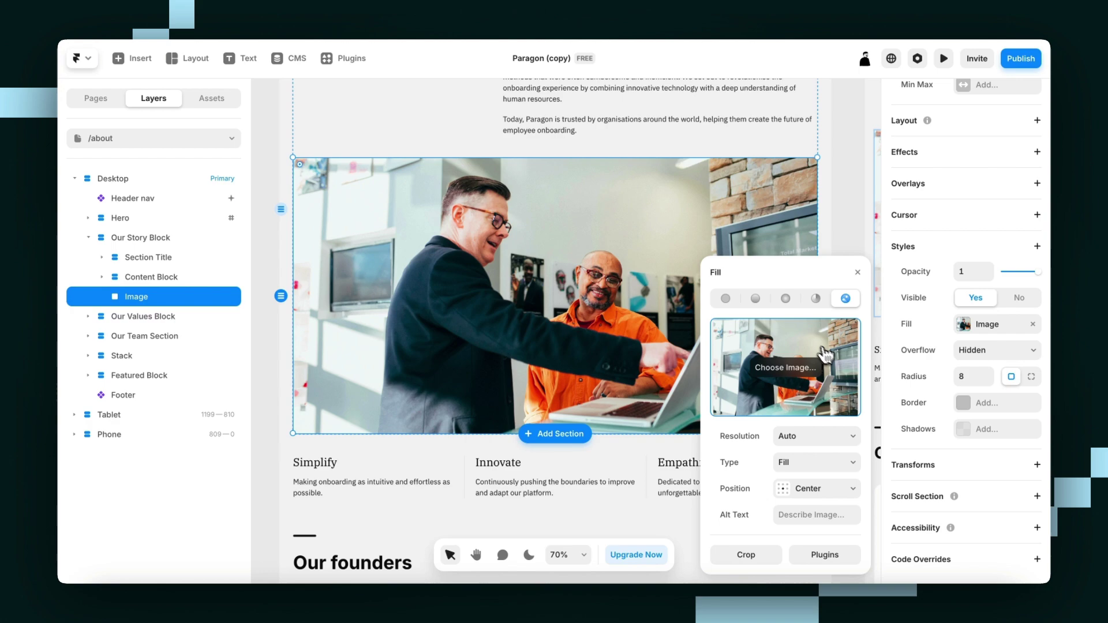
click(832, 558)
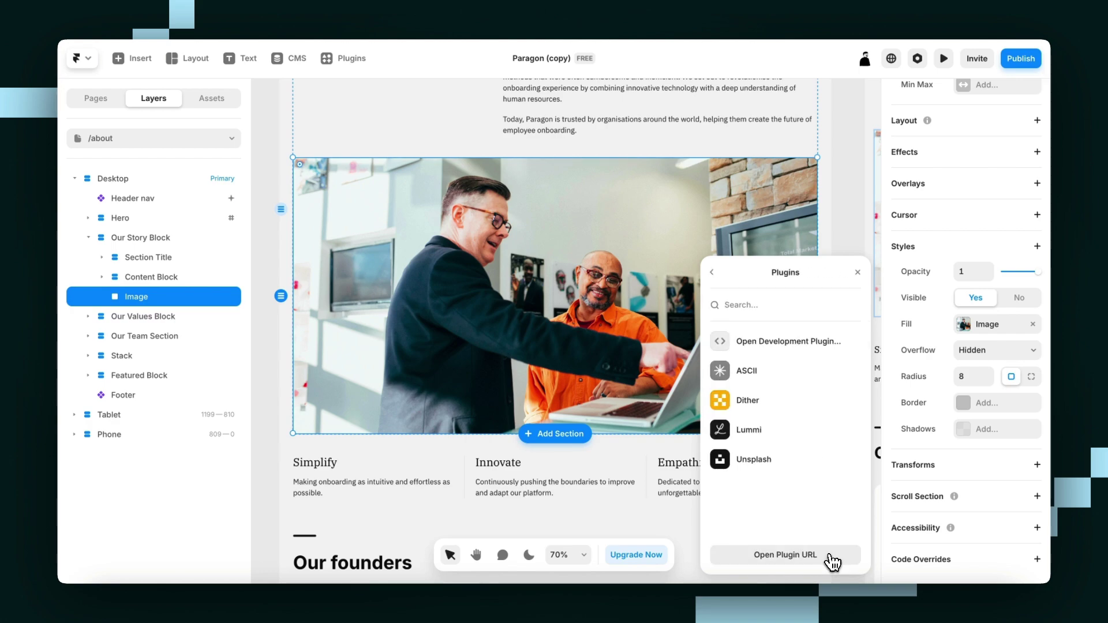
click(754, 438)
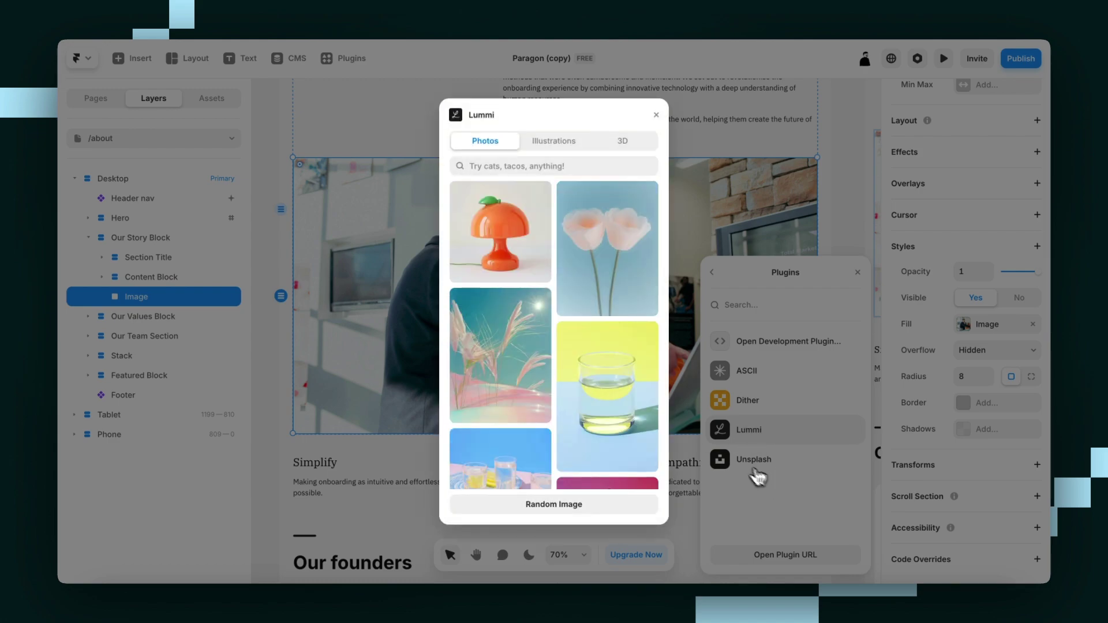
click(501, 236)
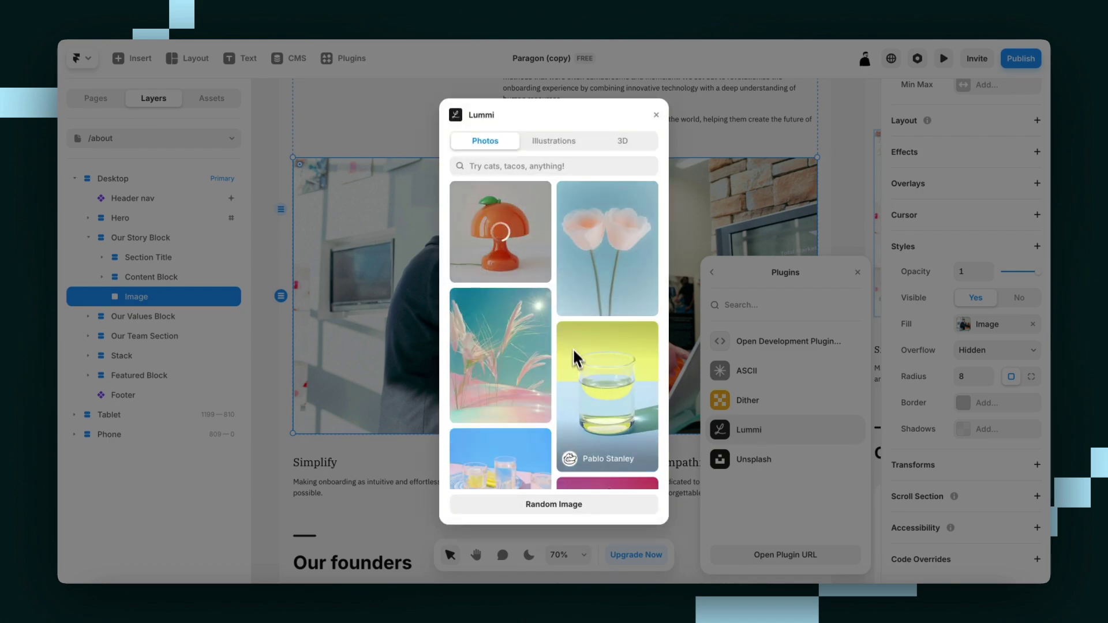
scroll(573, 358, down, 5)
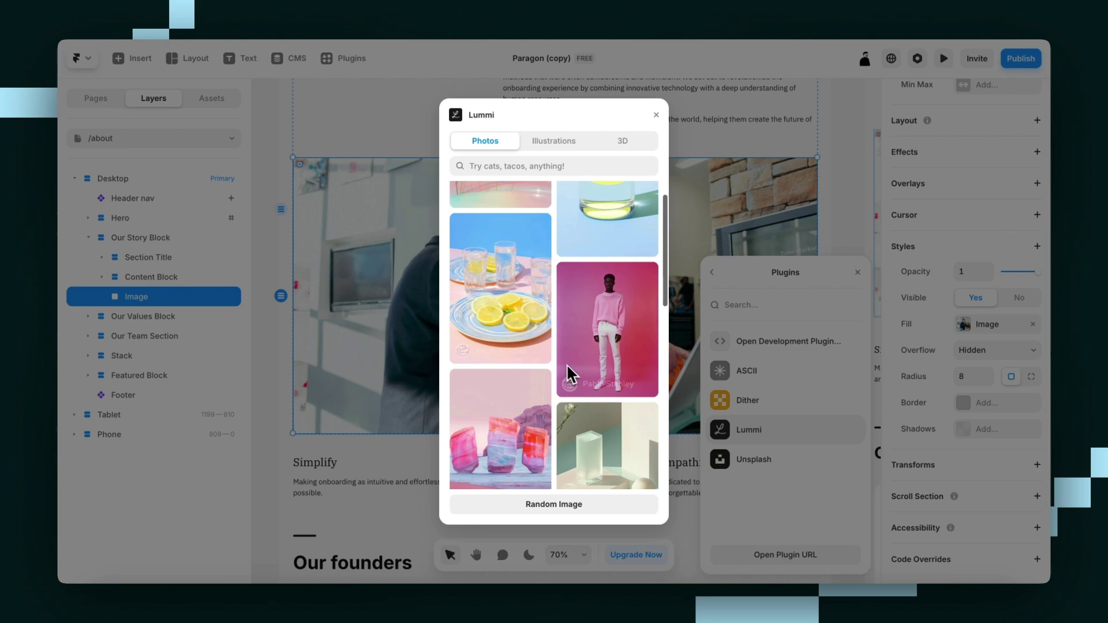
scroll(561, 361, up, 5)
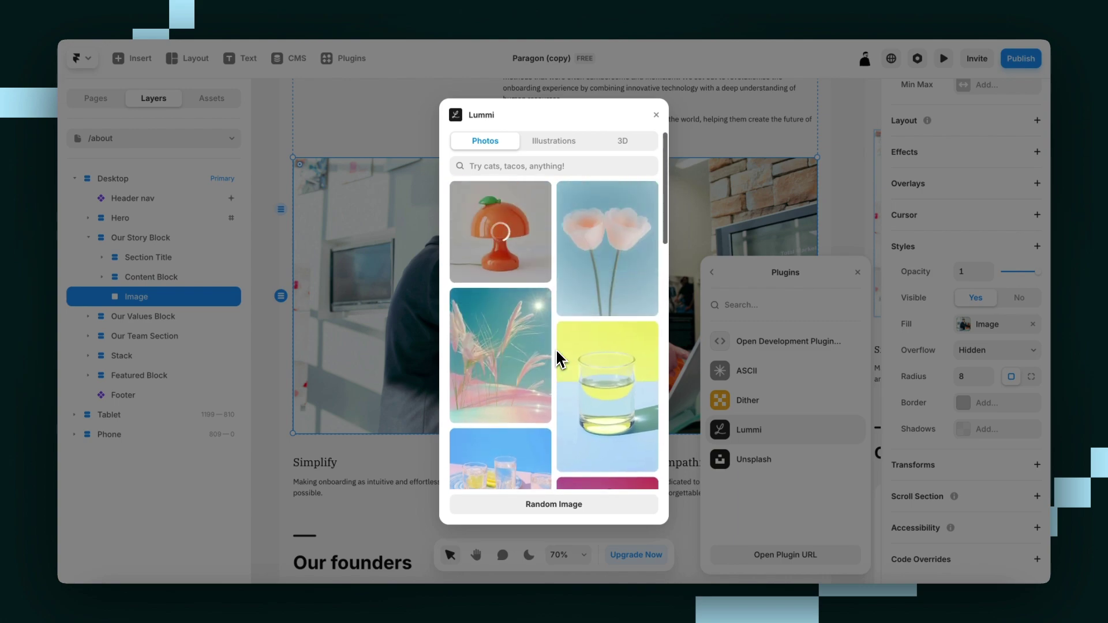
click(656, 115)
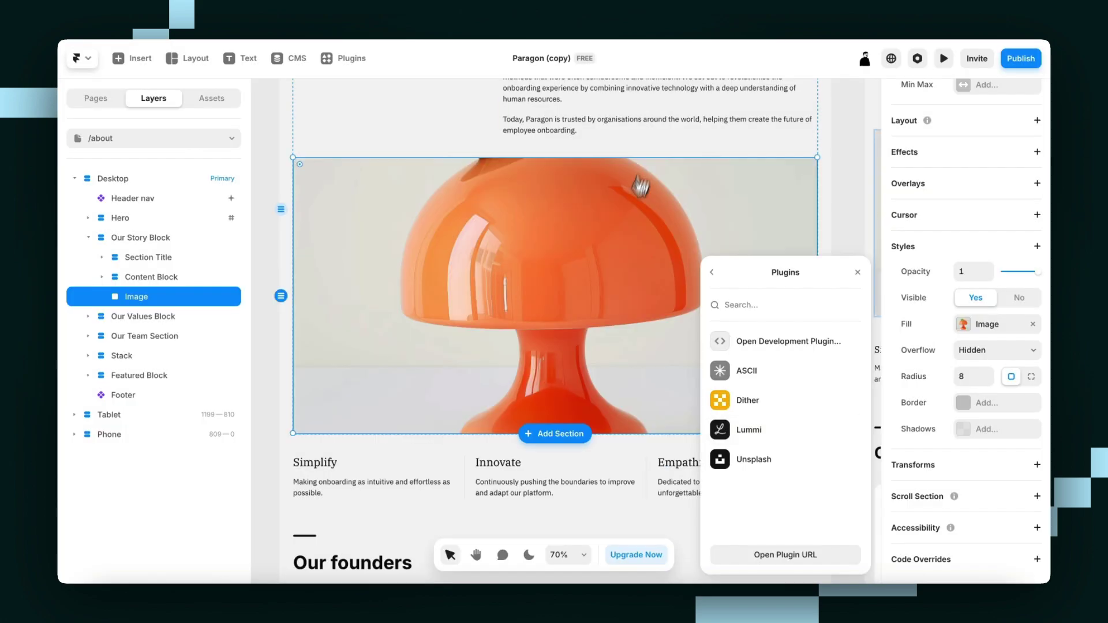
scroll(540, 346, down, 5)
click(333, 282)
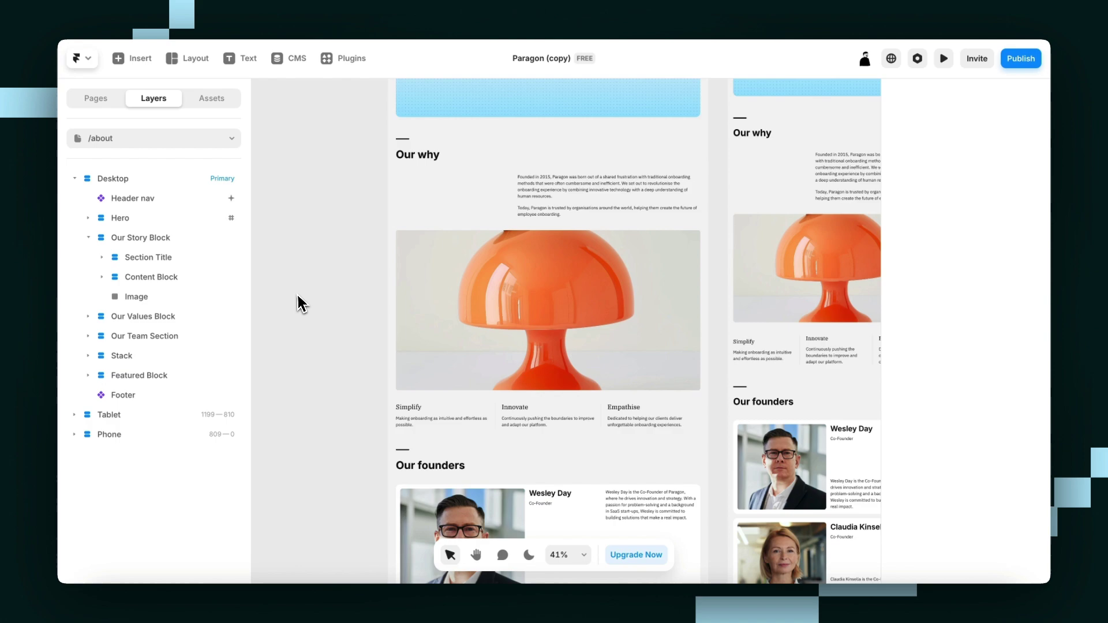
- Change the heading above the founder profile cards from Our founders to "Our leaders"
scroll(473, 338, down, 10)
click(469, 178)
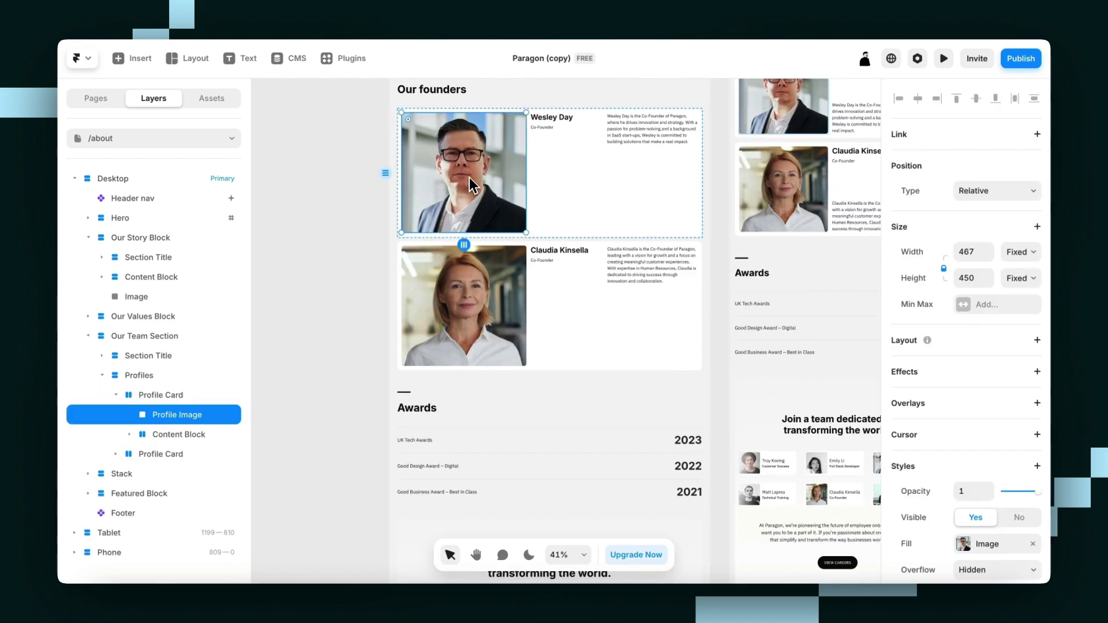
click(484, 313)
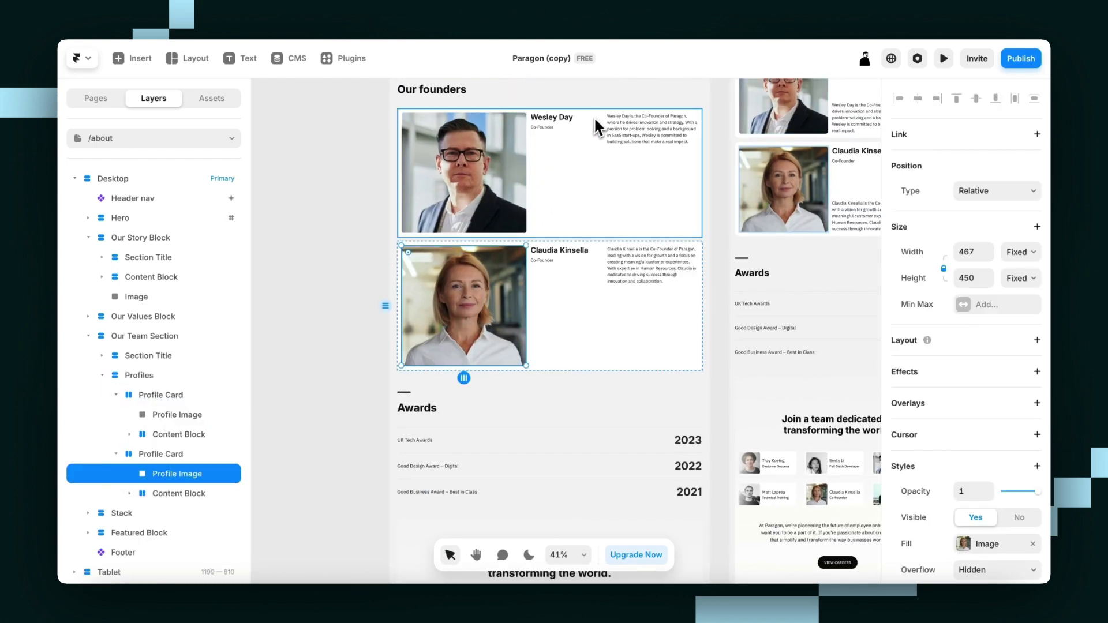
scroll(600, 119, up, 3)
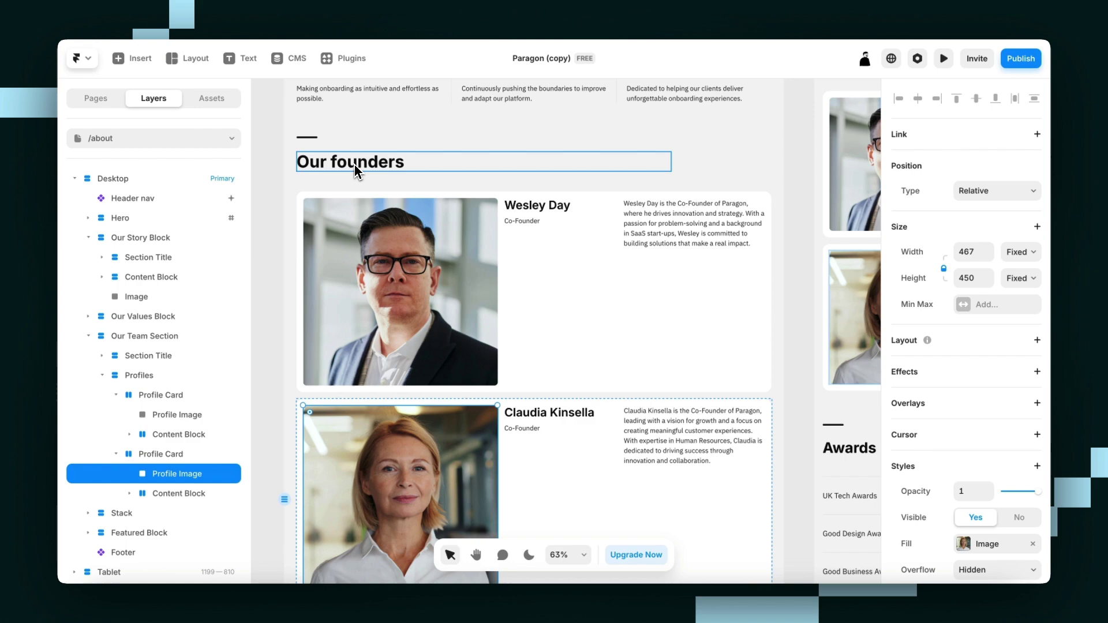
double_click(354, 166)
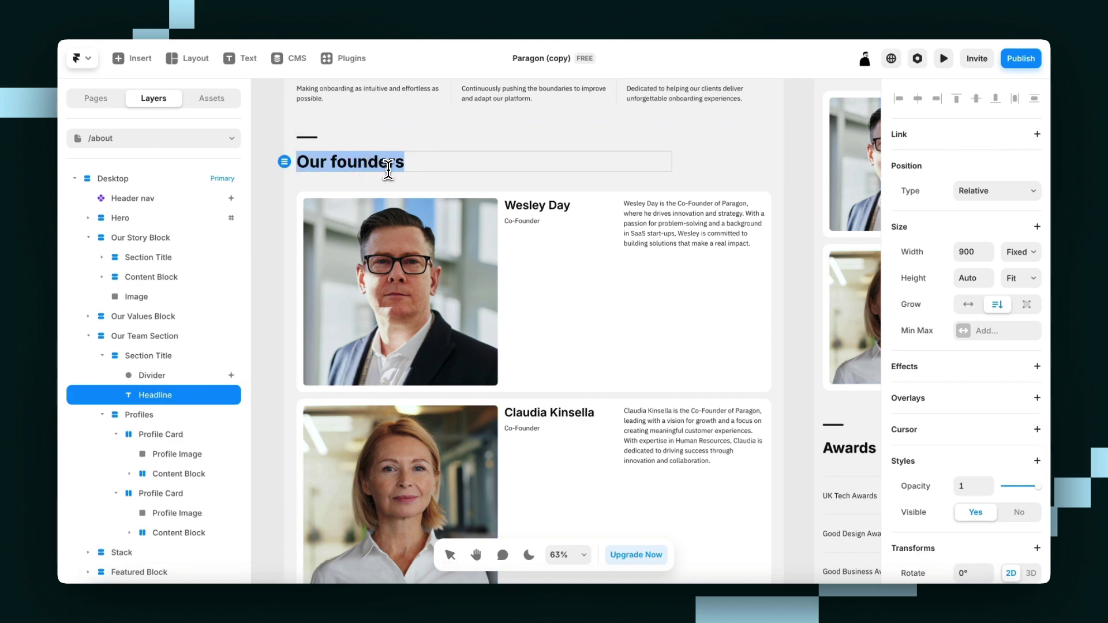
text(Ou)
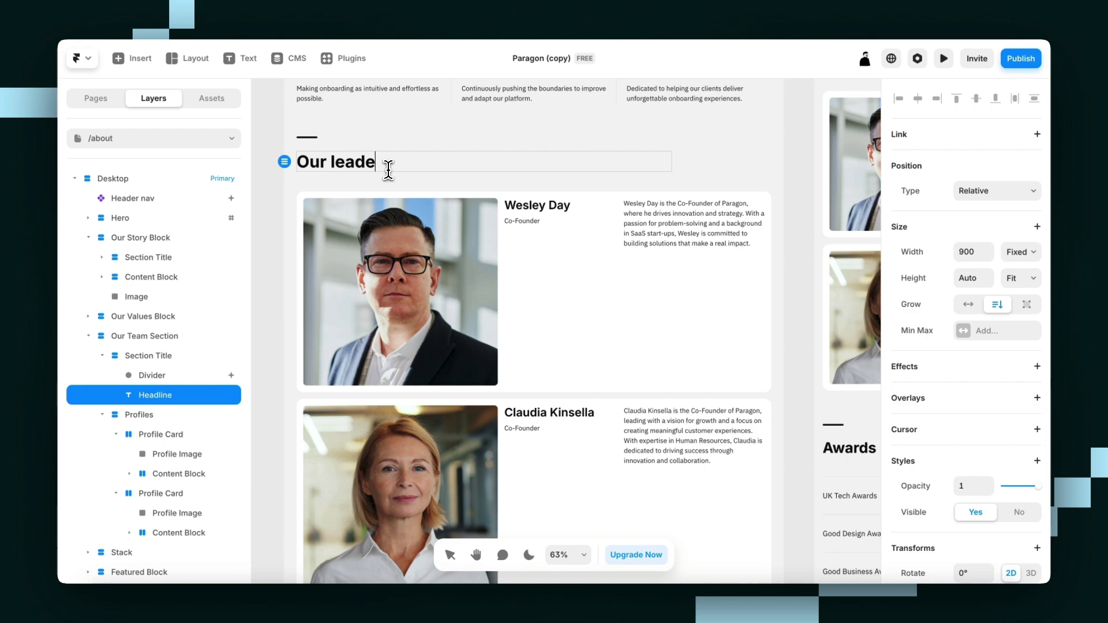
key(Escape)
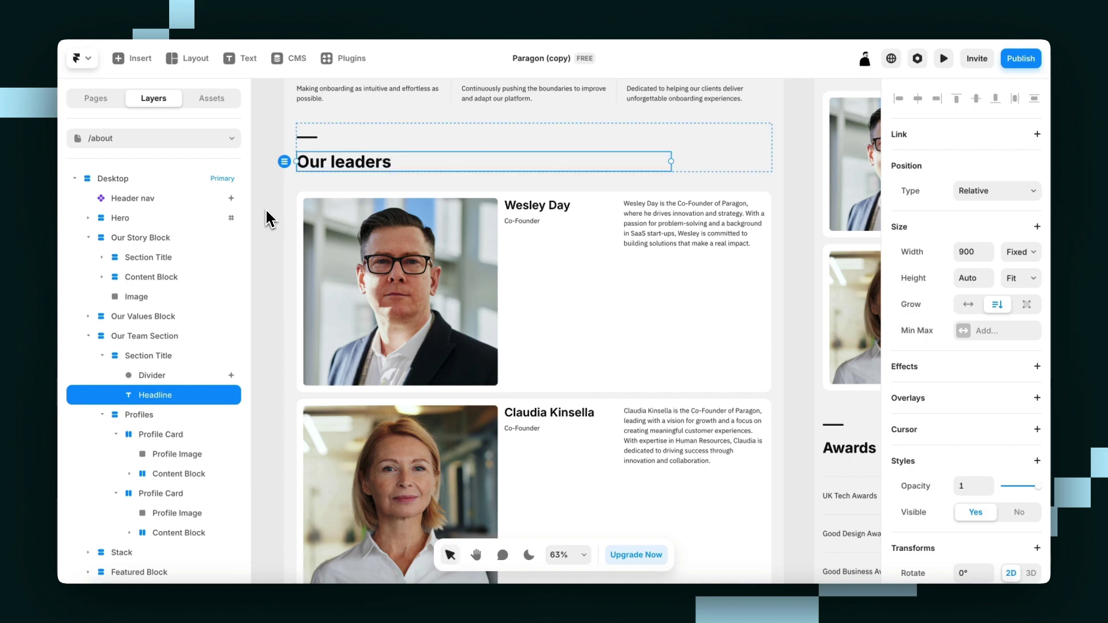
click(276, 209)
scroll(272, 209, down, 2)
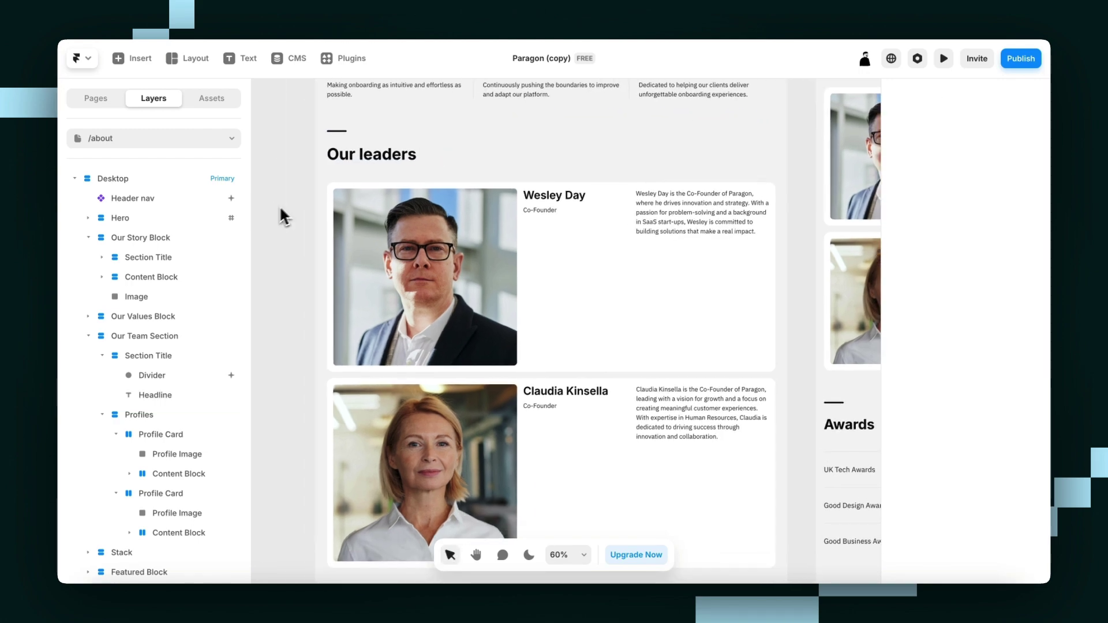
scroll(408, 162, down, 1)
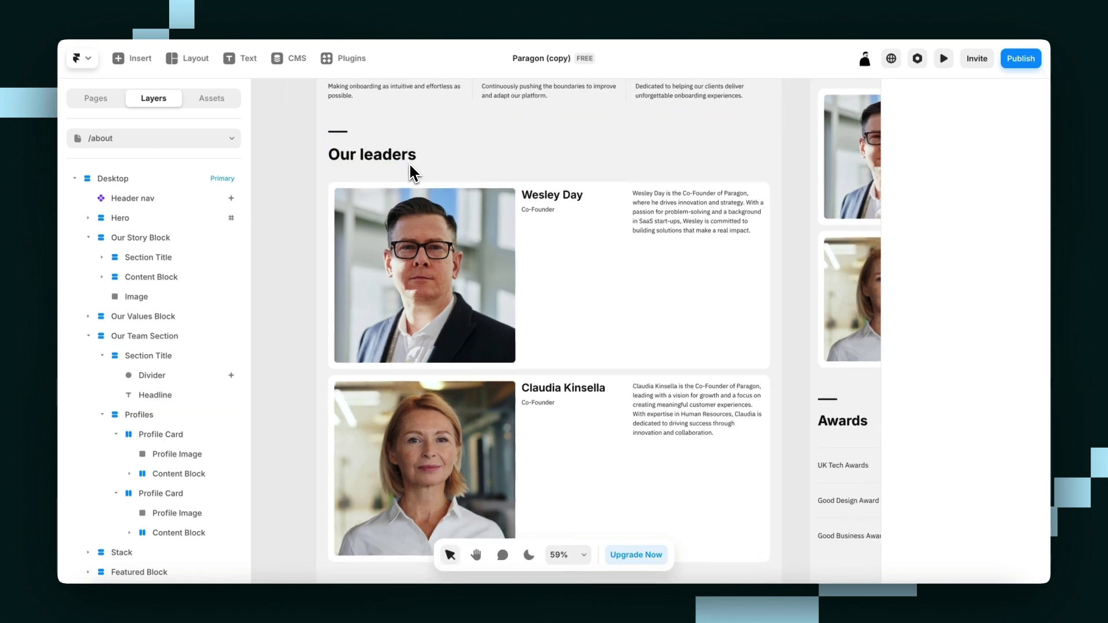
- Set the height of the first profile card in the Our leaders section to a fixed 400
click(474, 196)
scroll(473, 196, up, 1)
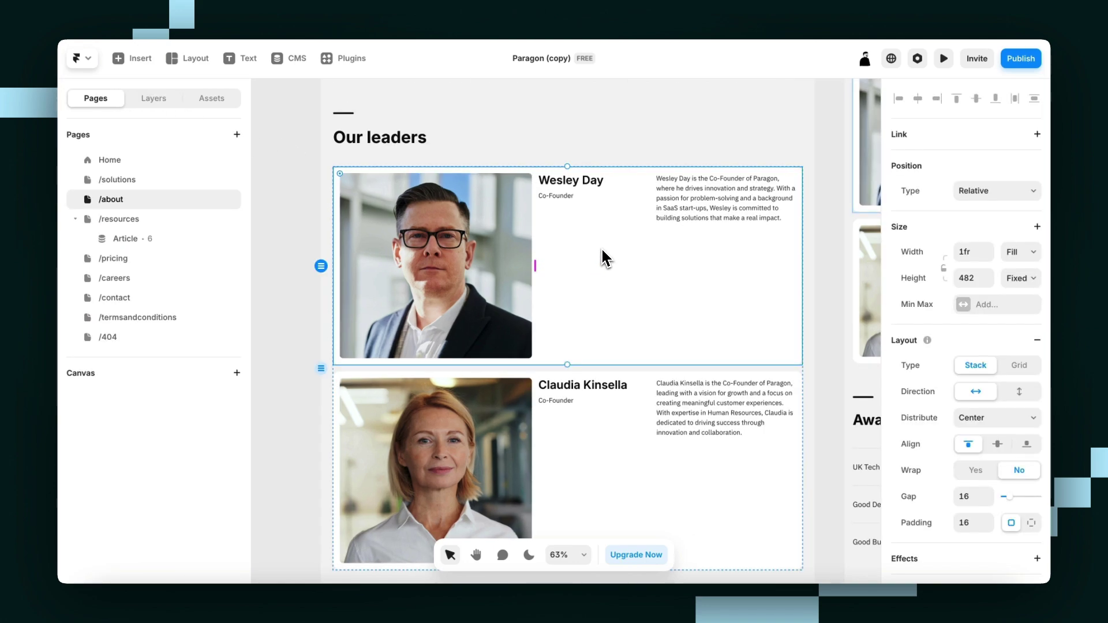
click(975, 255)
click(1014, 256)
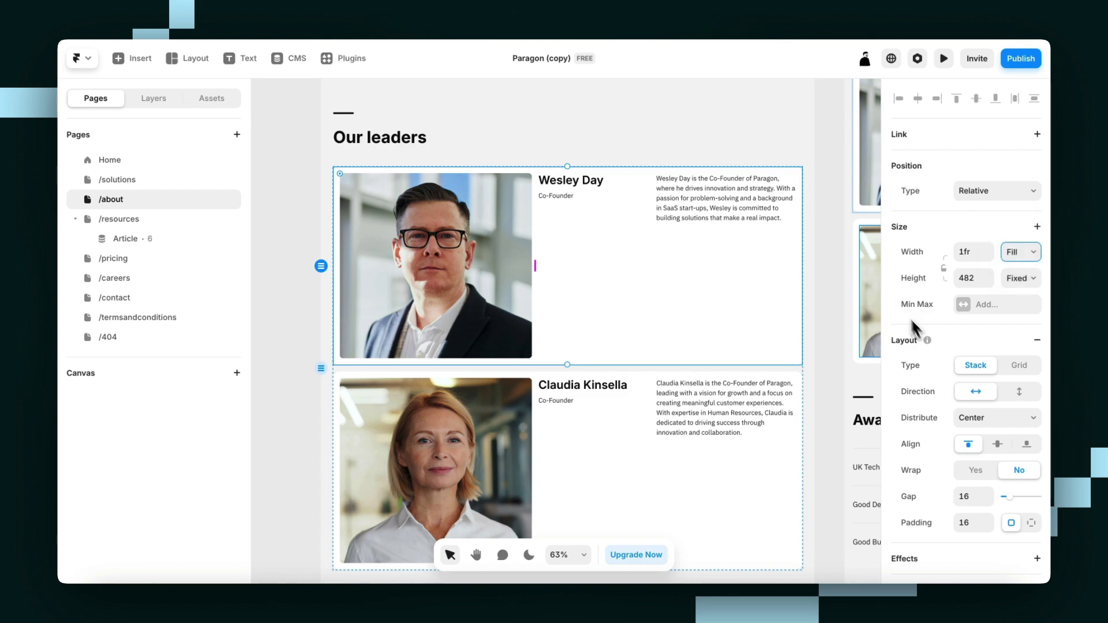
click(974, 280)
key(shift+Down)
key(shift+Down)
key(shift+Down)
key(shift+Down)
key(shift+Down)
key(shift+Down)
key(shift+Down)
key(shift+Down)
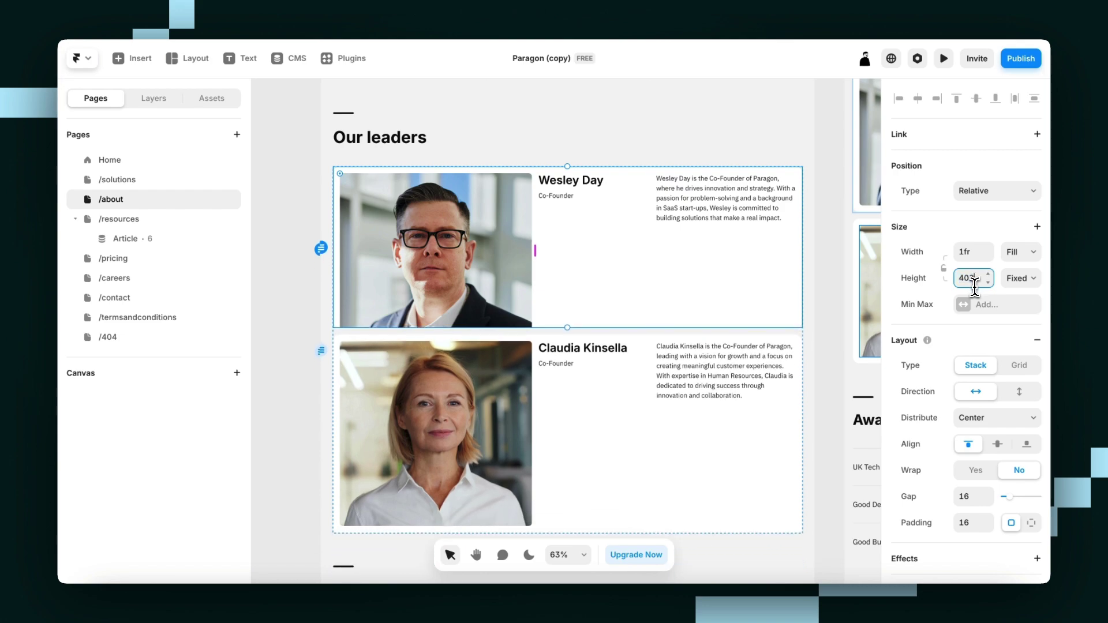
key(shift+Down)
key(shift+Down)
key(shift+Down)
key(shift+Down)
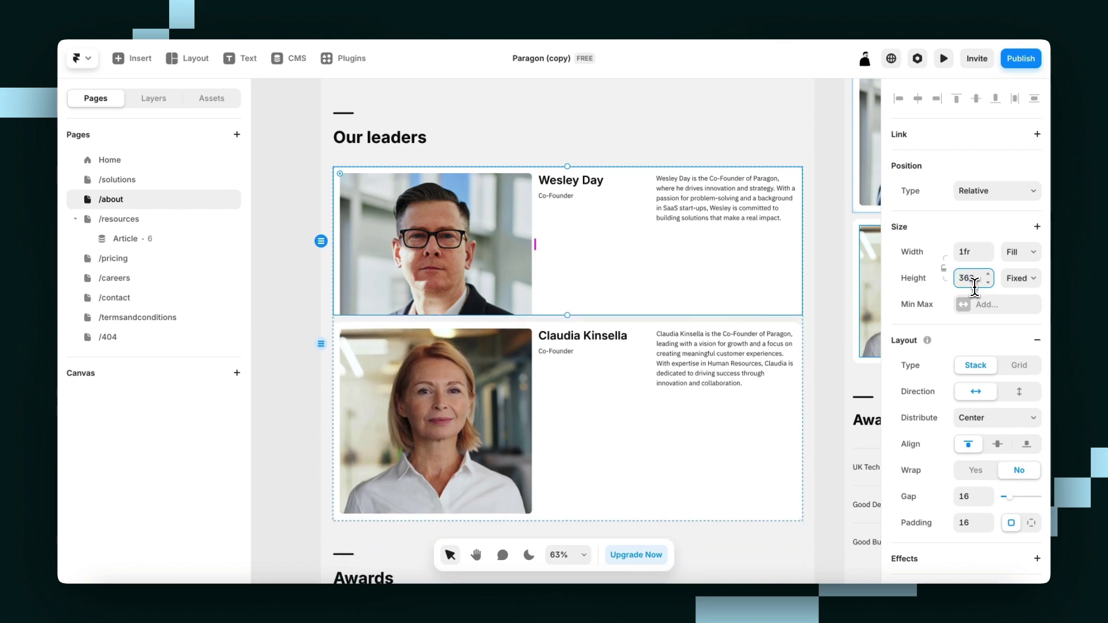
key(shift+Up)
key(shift+Up)
key(shift+Up)
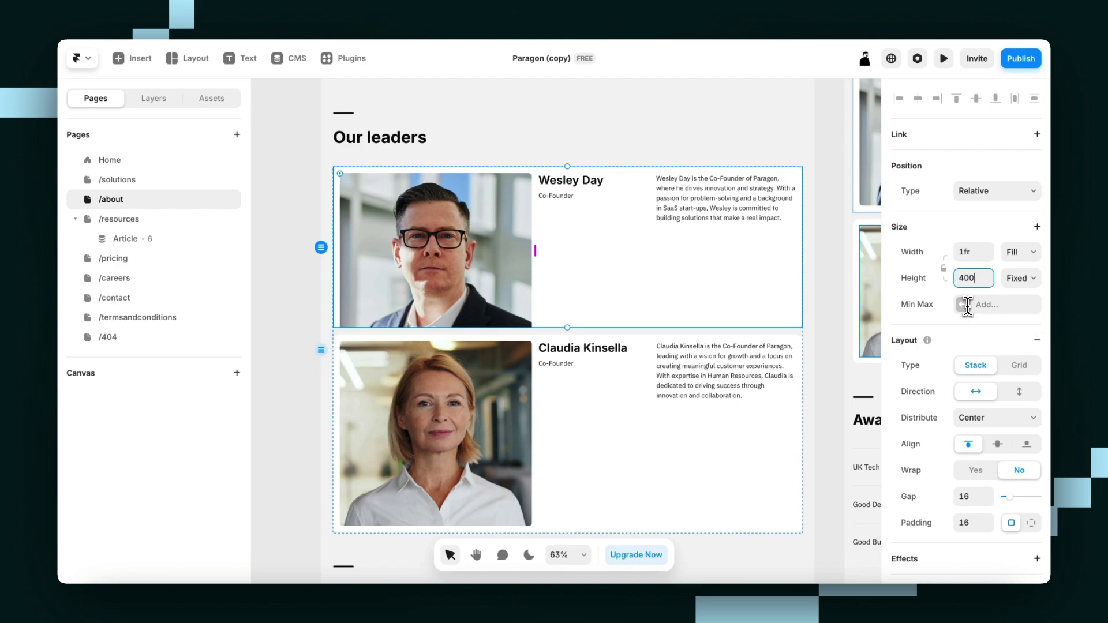
key(Return)
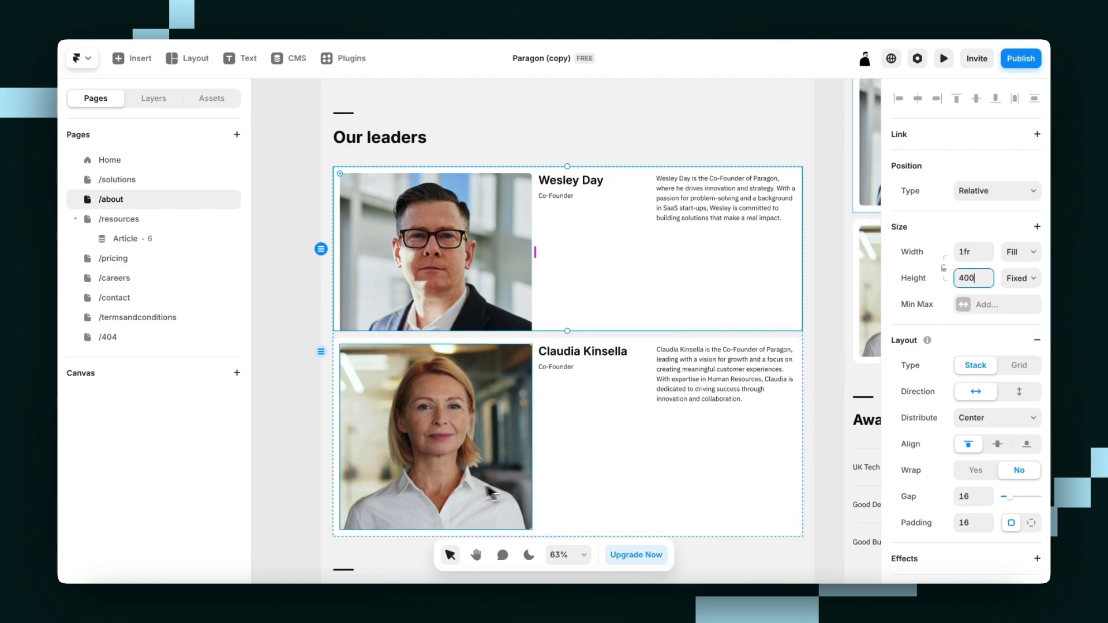
- Set the height of the portrait image in the first leader profile card to Fill
click(518, 281)
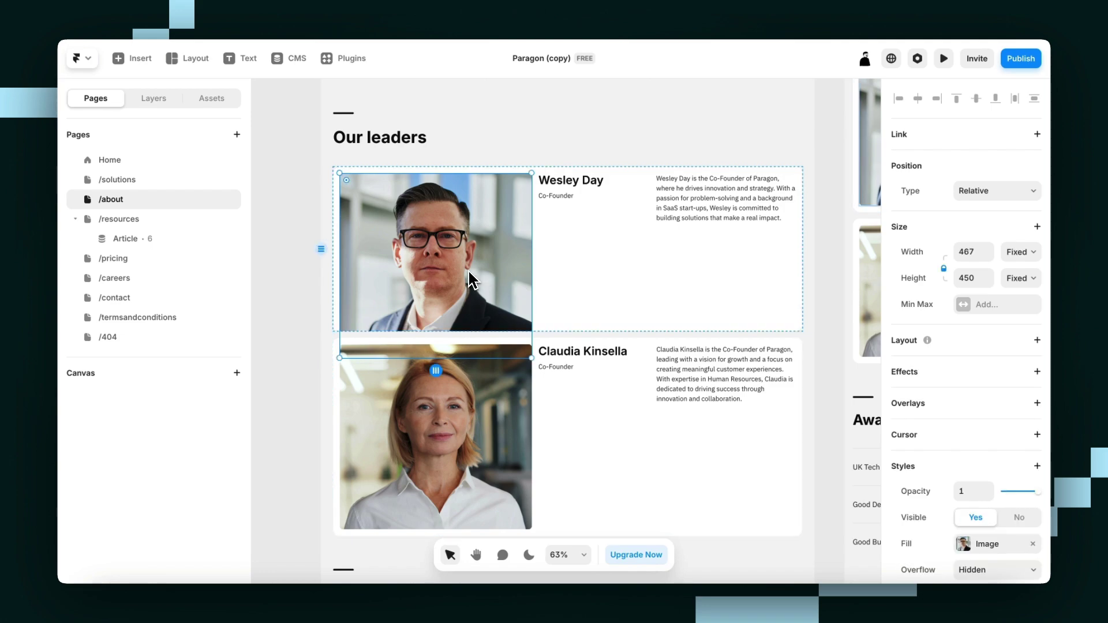
click(1020, 280)
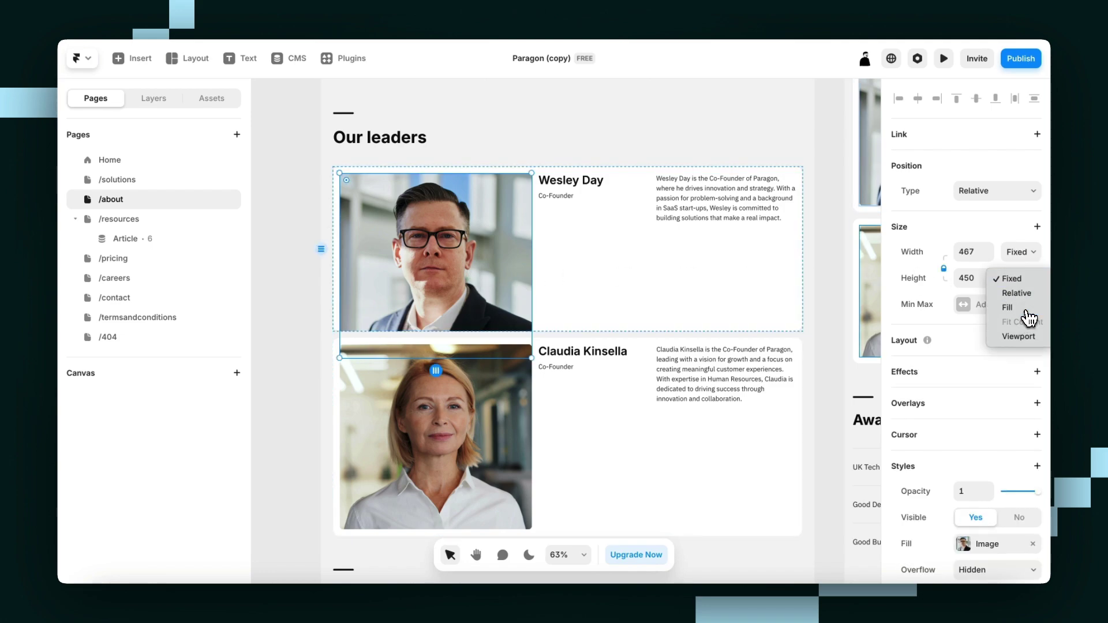
click(1027, 314)
- Examine the Frequently Asked Questions section on the pricing page, including its heading and individual question rows
scroll(573, 308, down, 5)
scroll(573, 308, up, 5)
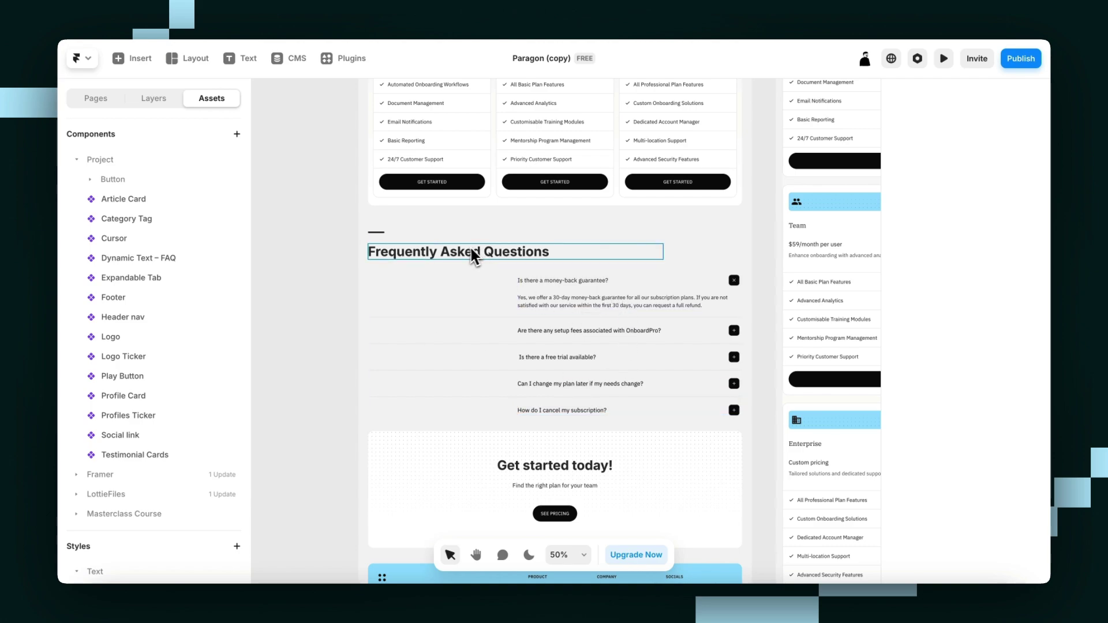
click(375, 235)
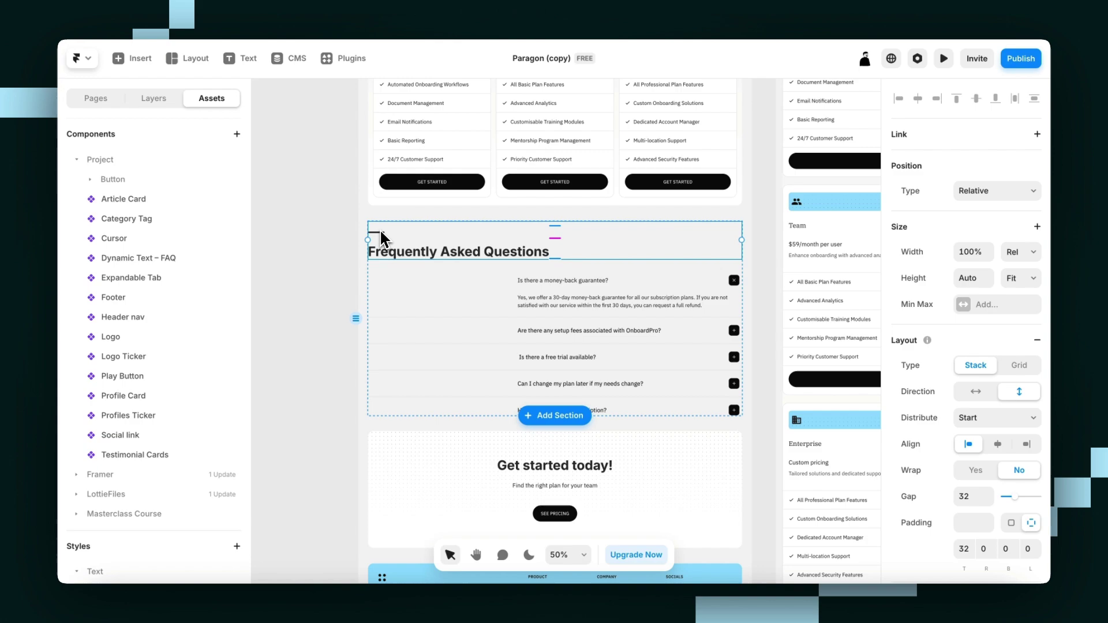
click(375, 242)
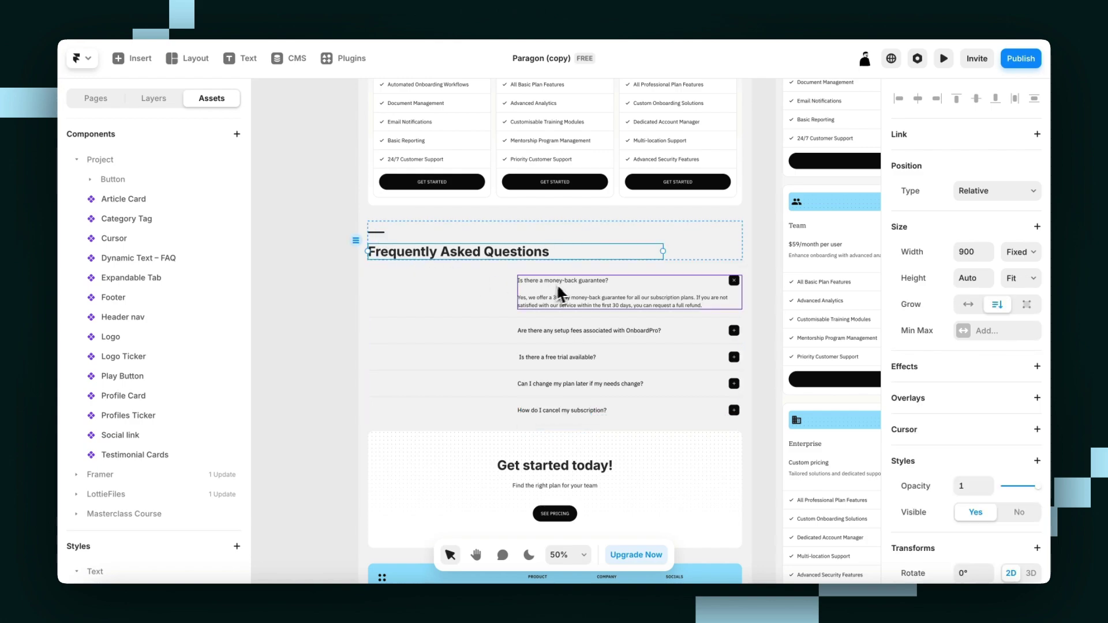
click(614, 300)
scroll(614, 299, up, 5)
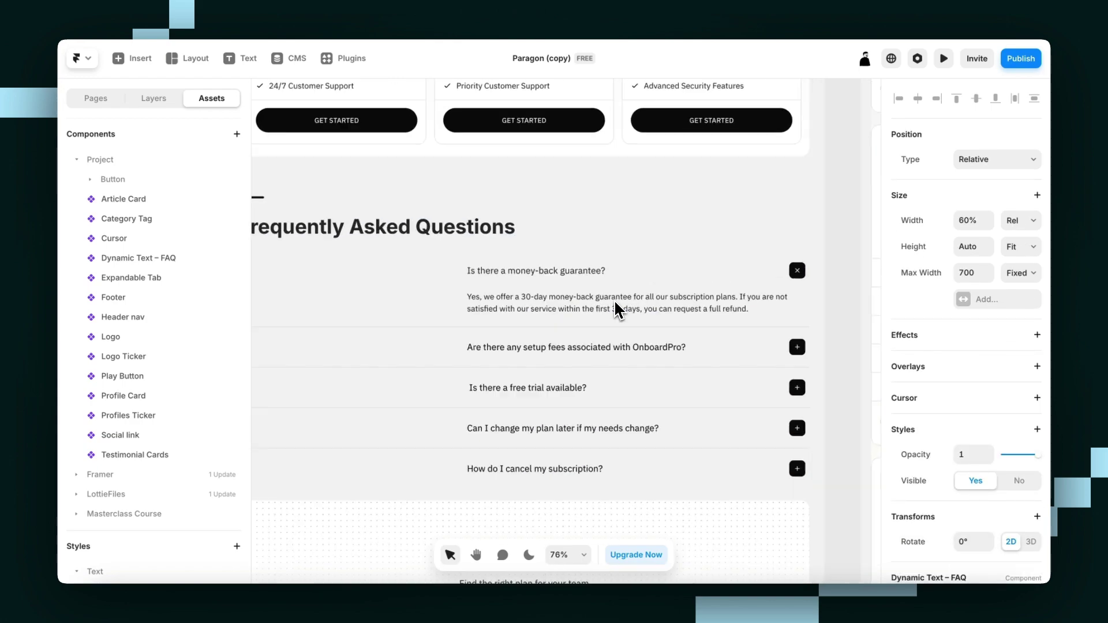
scroll(614, 300, right, 1)
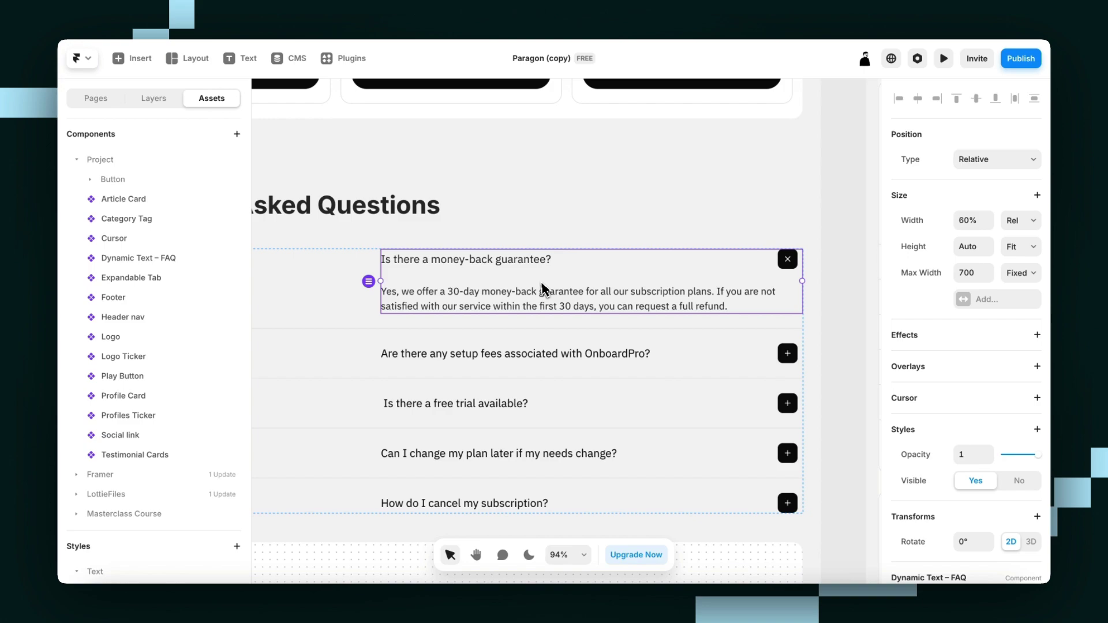
click(539, 350)
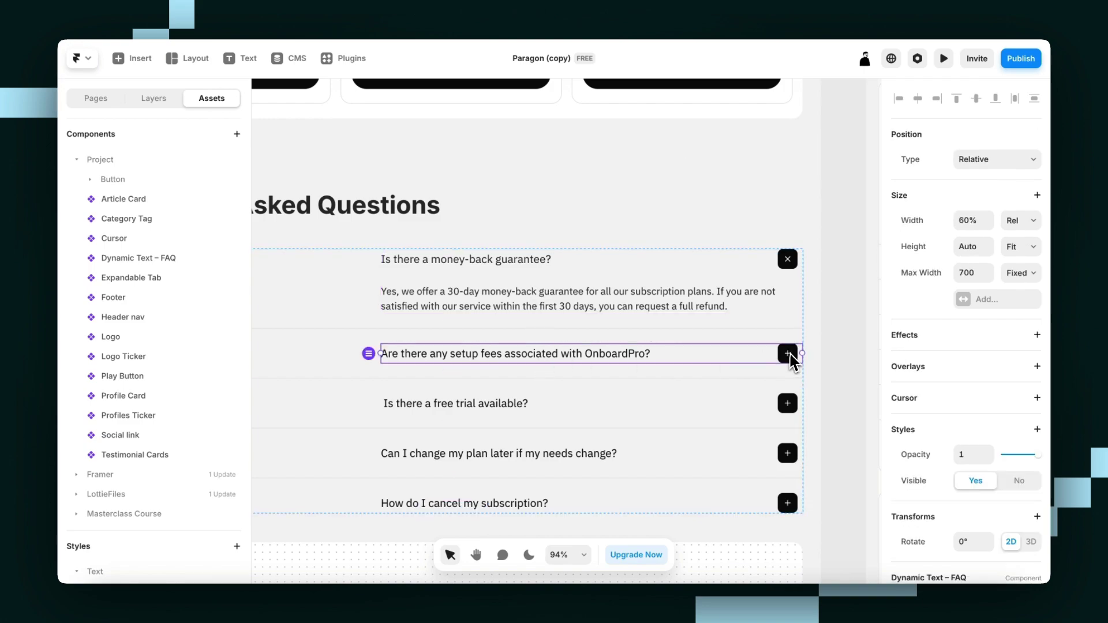
- Open the Dynamic Text – FAQ component and view its Opened and Closed variants side by side
double_click(448, 272)
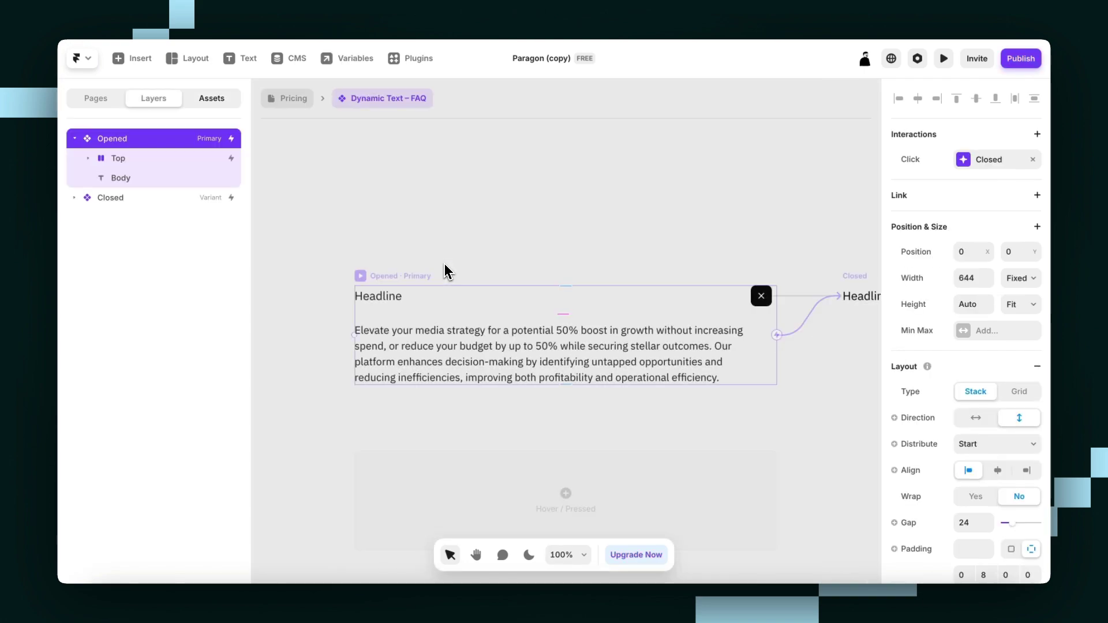
click(449, 273)
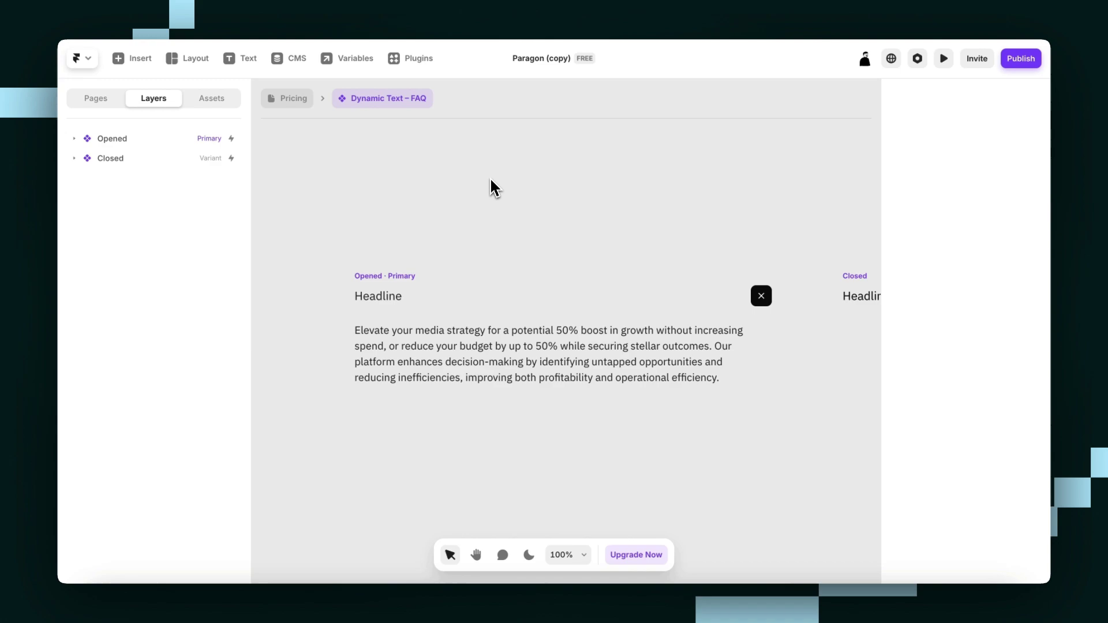
scroll(490, 186, down, 5)
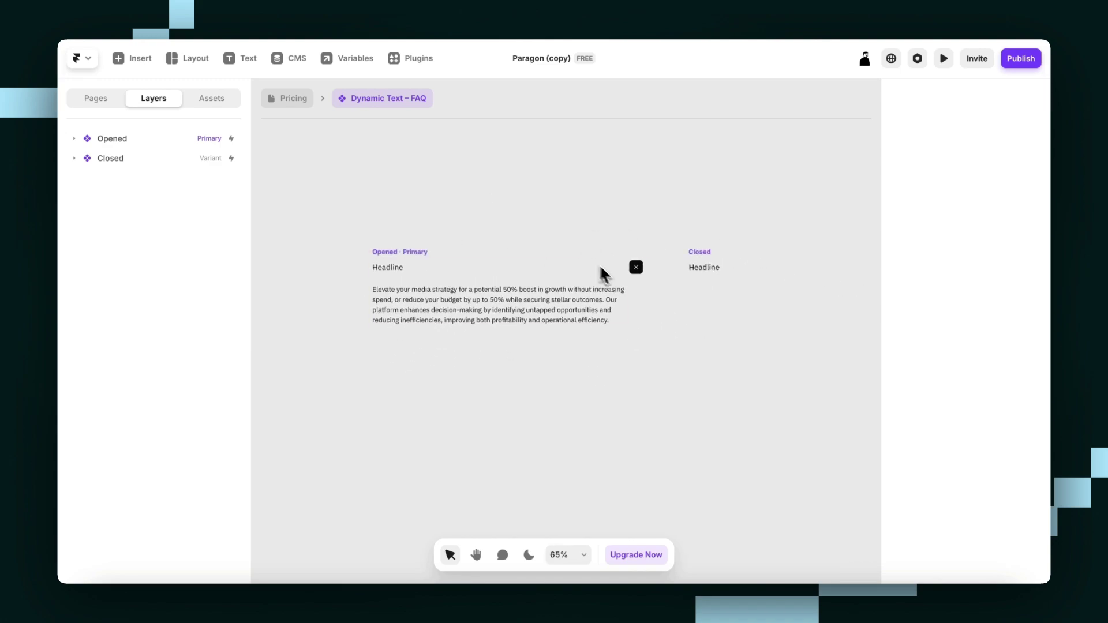
- Compare the Closed variant of the FAQ component with the Opened variant's headline and body text
scroll(699, 252, down, 4)
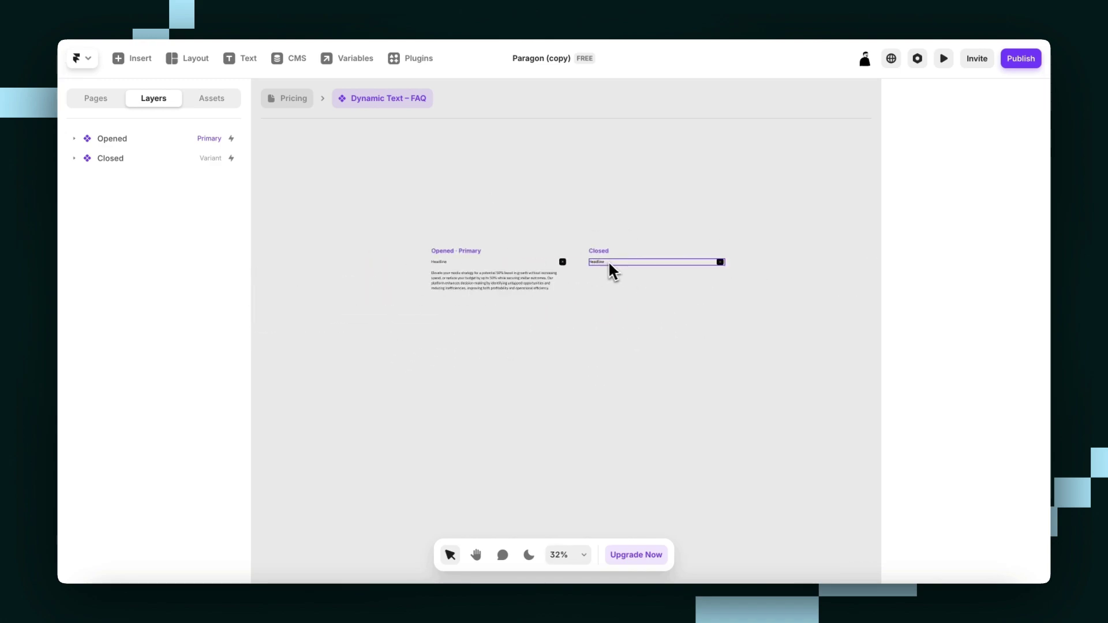
click(609, 263)
click(458, 250)
click(497, 173)
scroll(539, 273, up, 4)
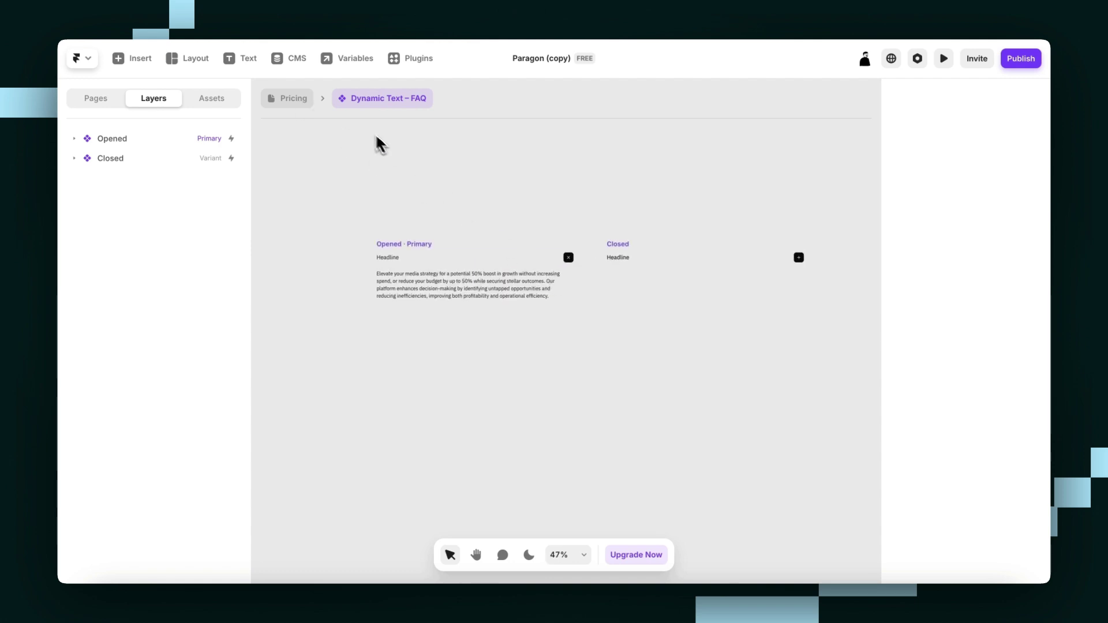
scroll(416, 241, up, 5)
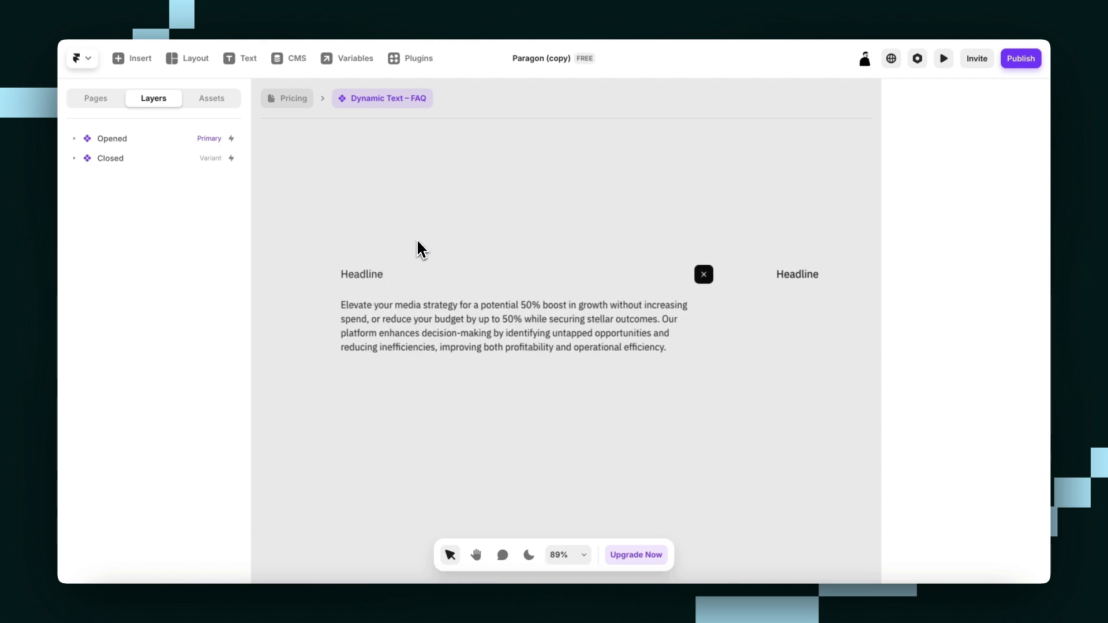
- Apply the Heading 3 text style to the headline in the Opened variant of the FAQ component
click(355, 282)
scroll(545, 269, down, 3)
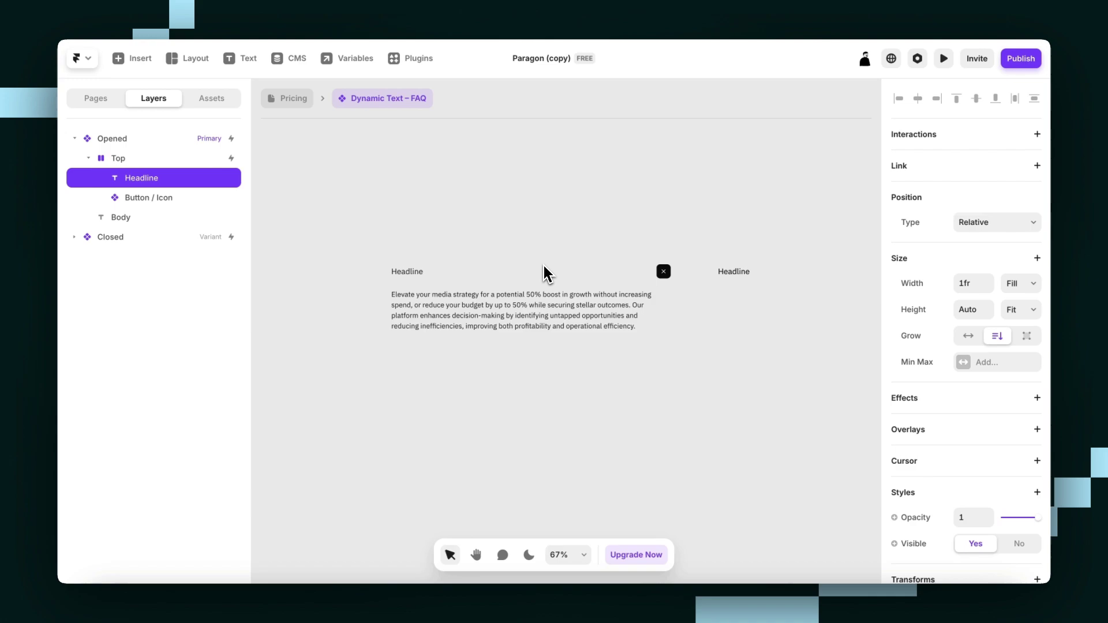
scroll(606, 346, right, 2)
scroll(606, 346, down, 1)
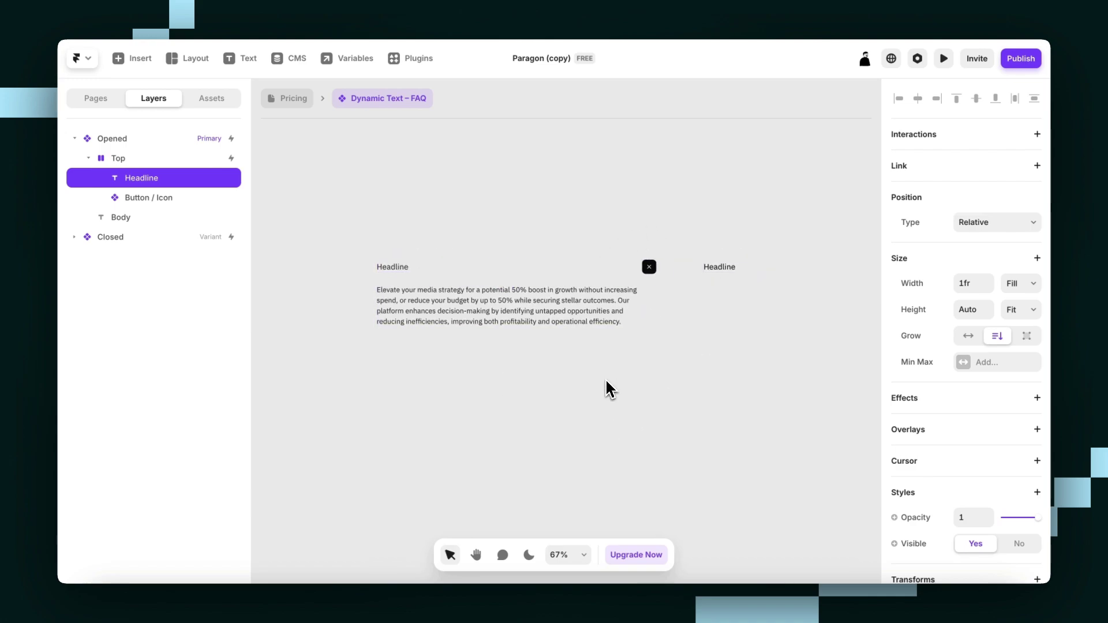
scroll(975, 455, down, 5)
click(981, 424)
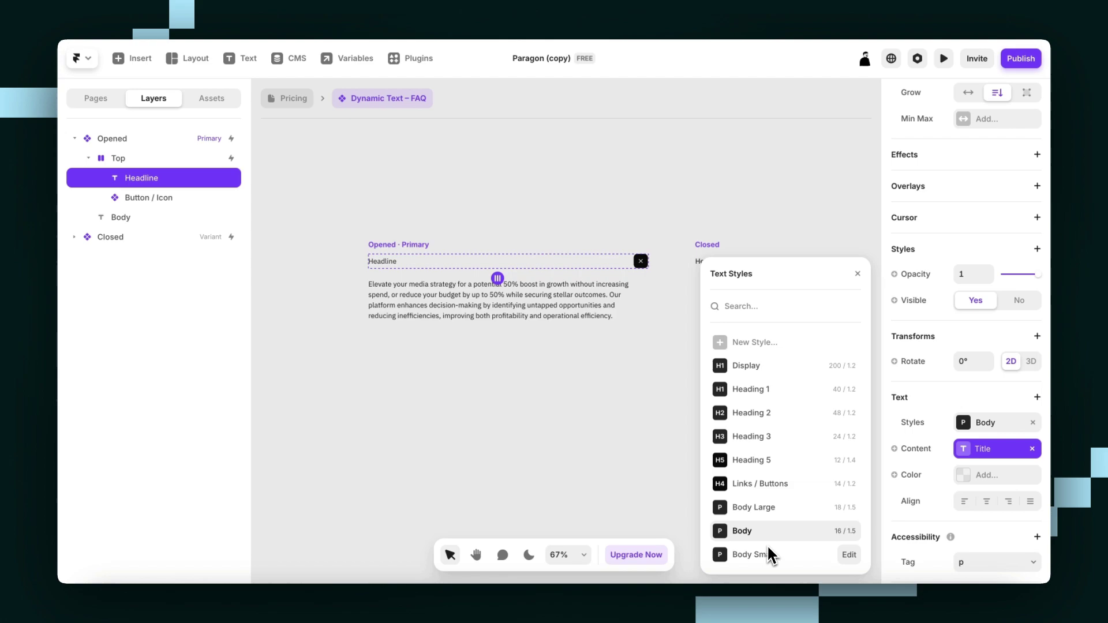
click(771, 437)
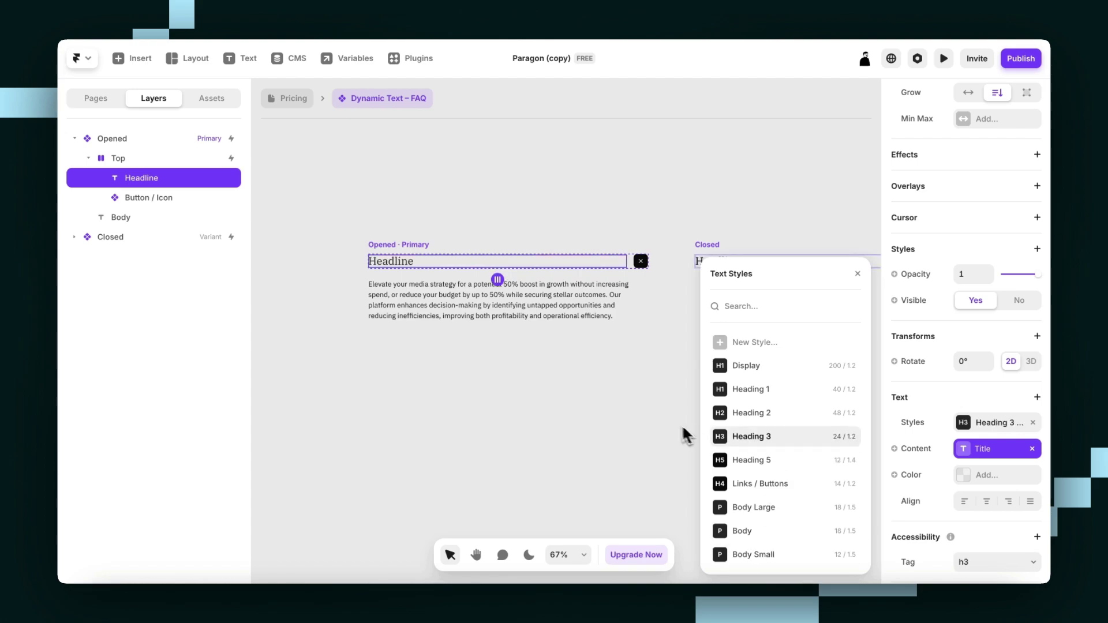
scroll(482, 356, up, 2)
scroll(491, 363, up, 2)
click(500, 373)
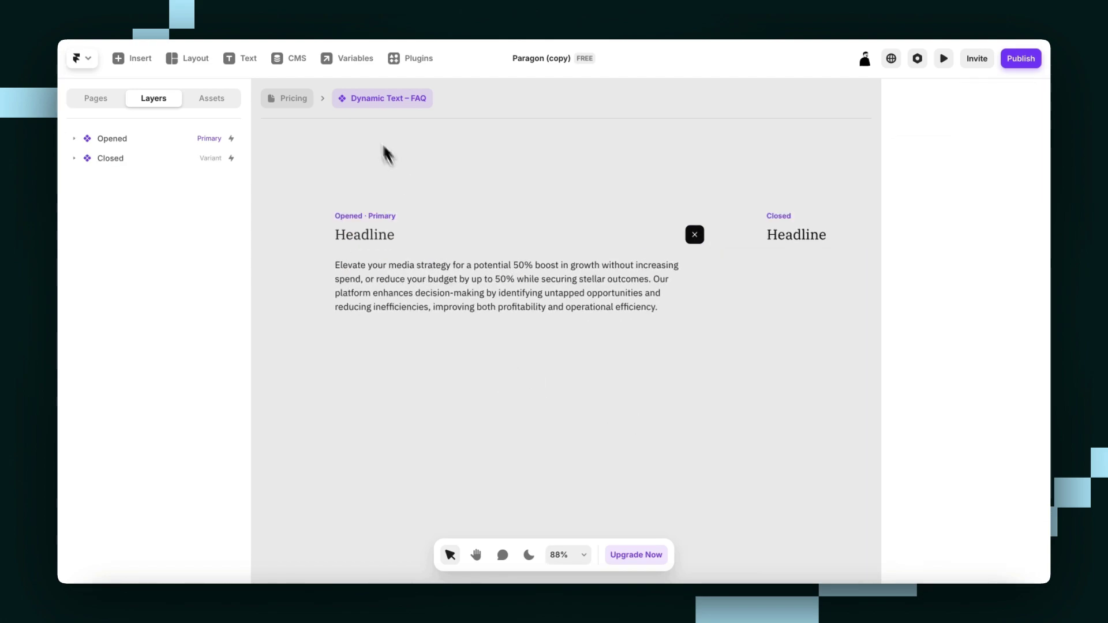
- Return to the Pricing page and check the headline style on each Frequently Asked Questions row
click(300, 101)
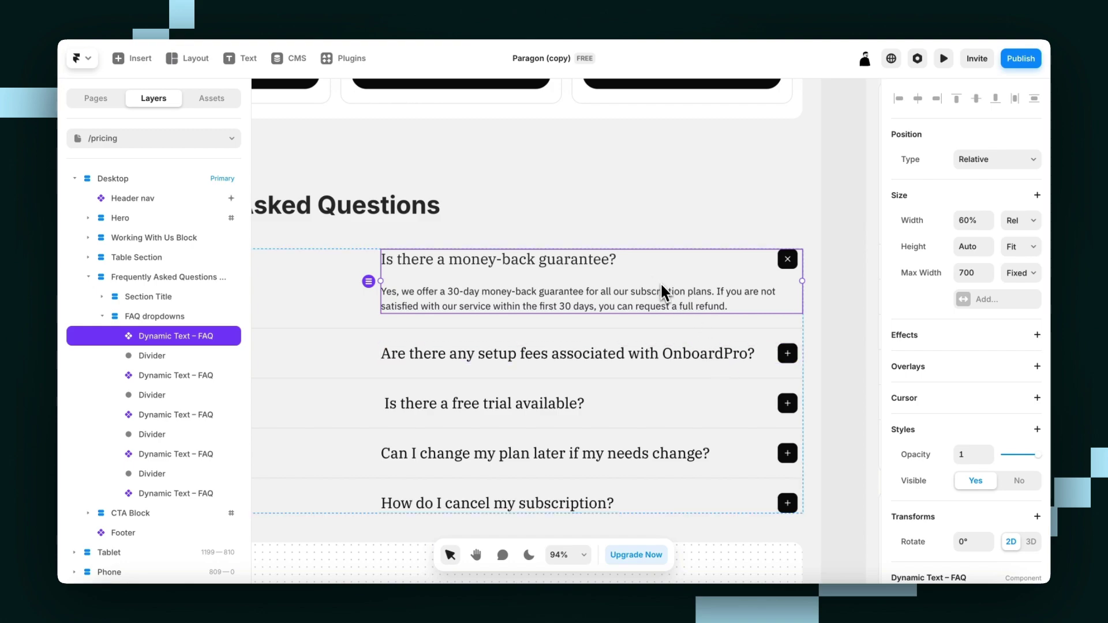
click(654, 348)
click(584, 407)
click(576, 453)
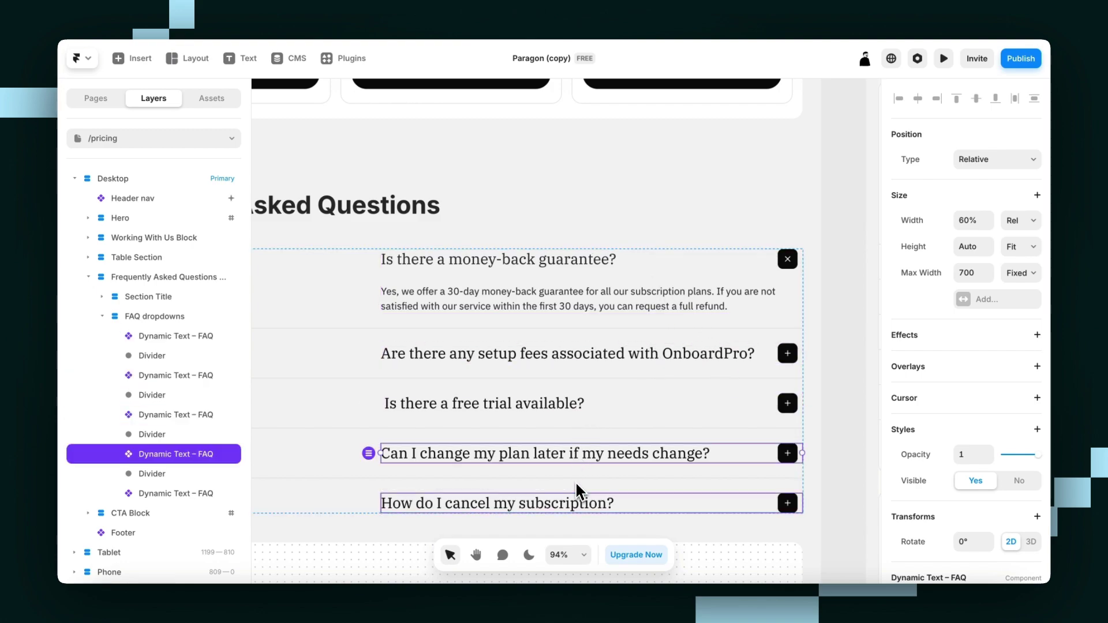
click(574, 494)
click(575, 453)
click(572, 405)
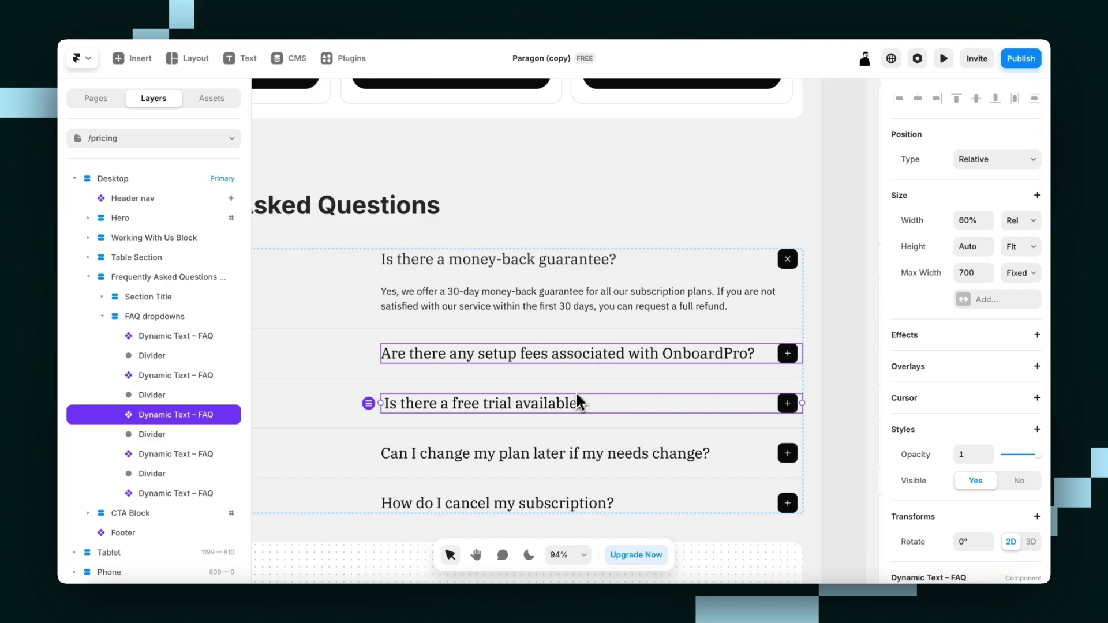
click(593, 355)
click(584, 297)
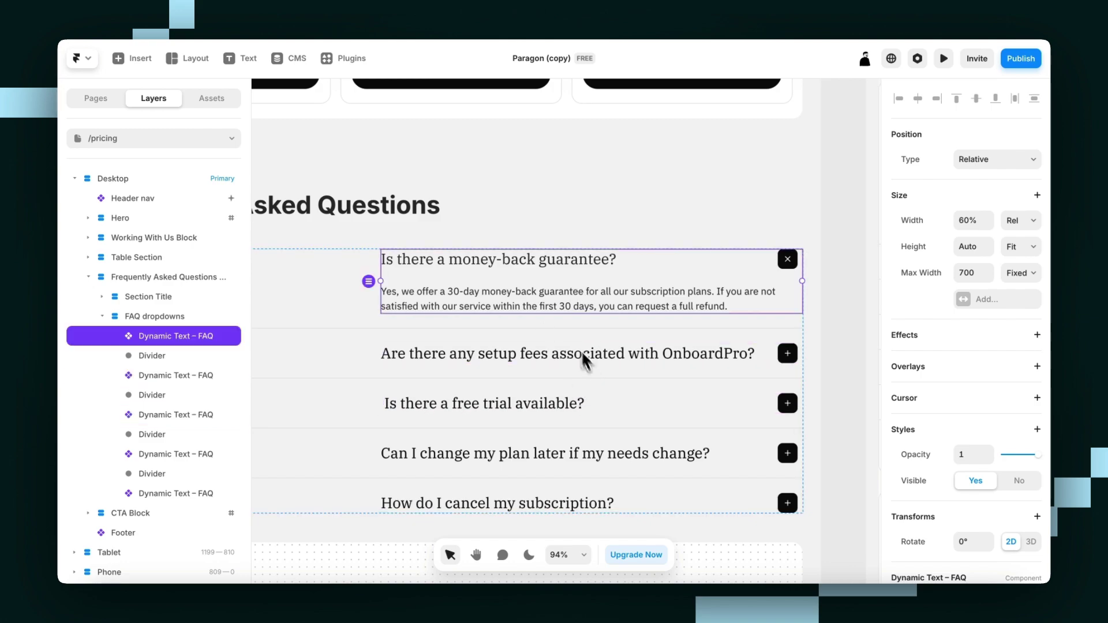
click(542, 355)
scroll(576, 298, down, 3)
key(Escape)
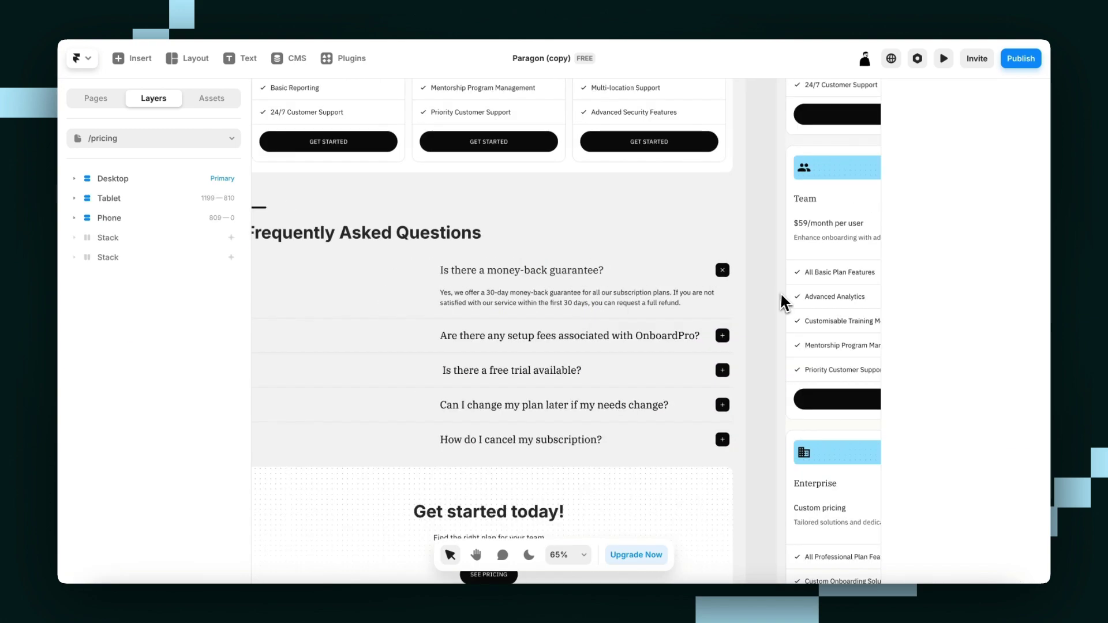
- Compare the component properties of the money-back guarantee FAQ row with the text style options of the Advanced Security Features line
click(617, 292)
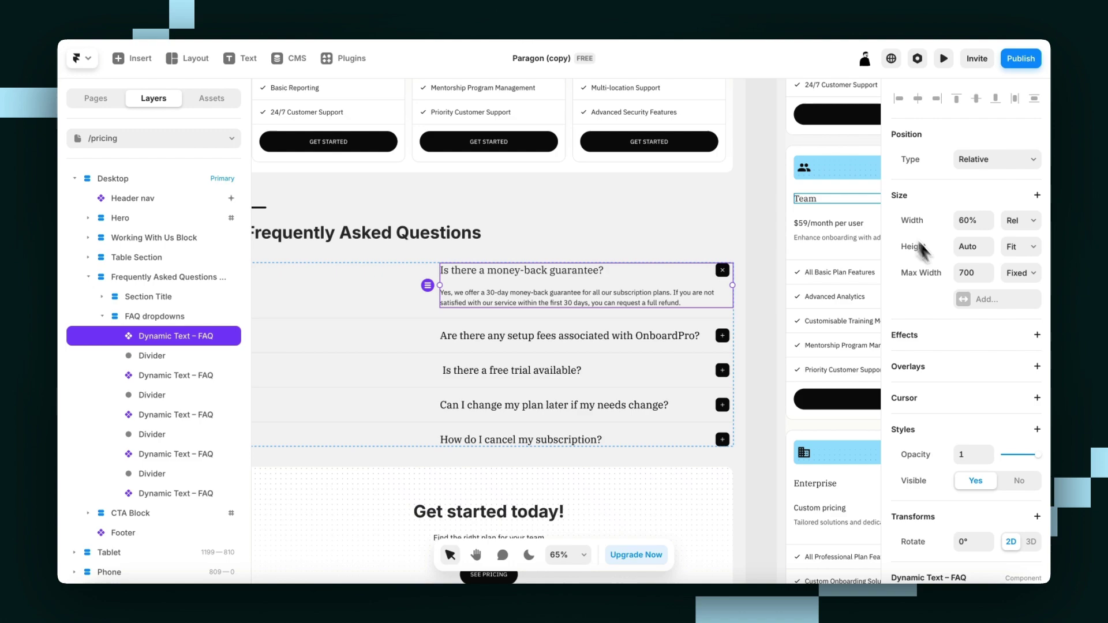
scroll(960, 411, down, 5)
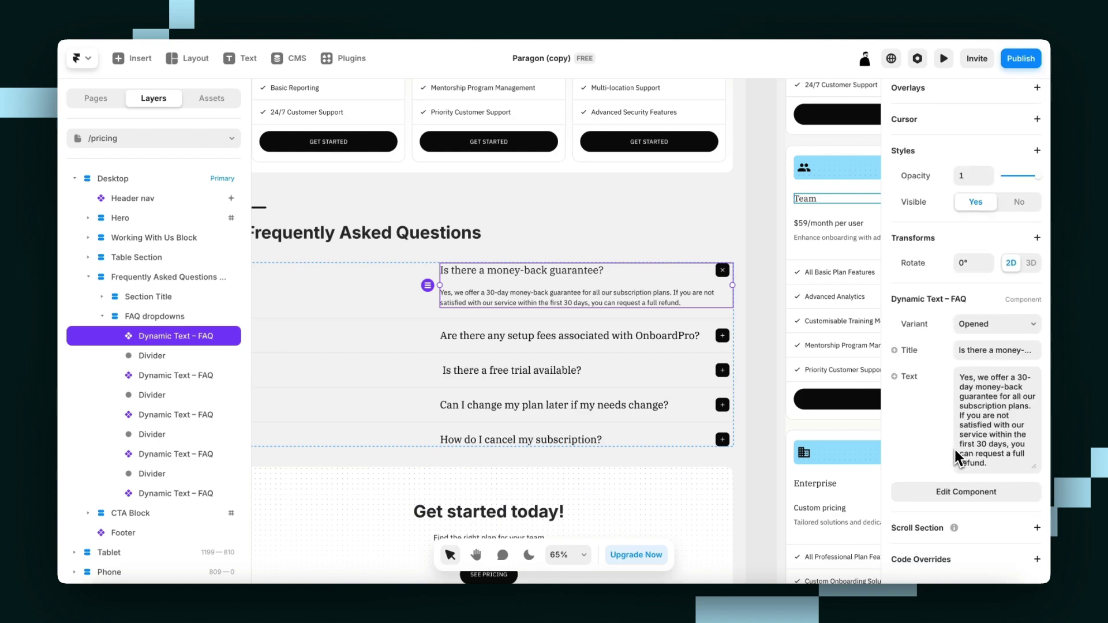
click(649, 112)
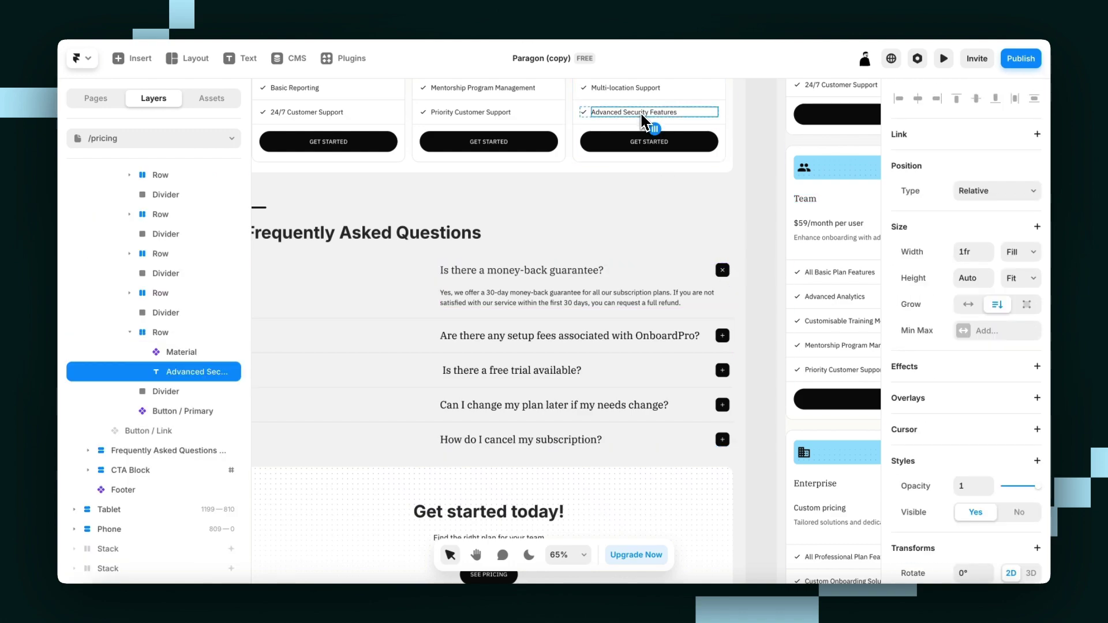
scroll(932, 352, down, 5)
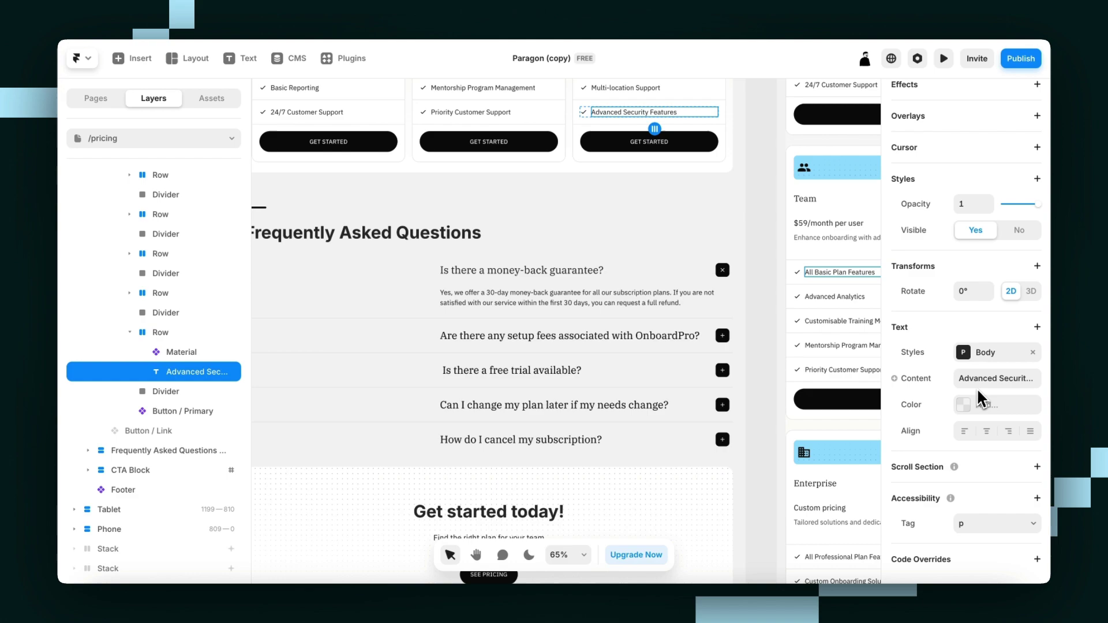
click(991, 352)
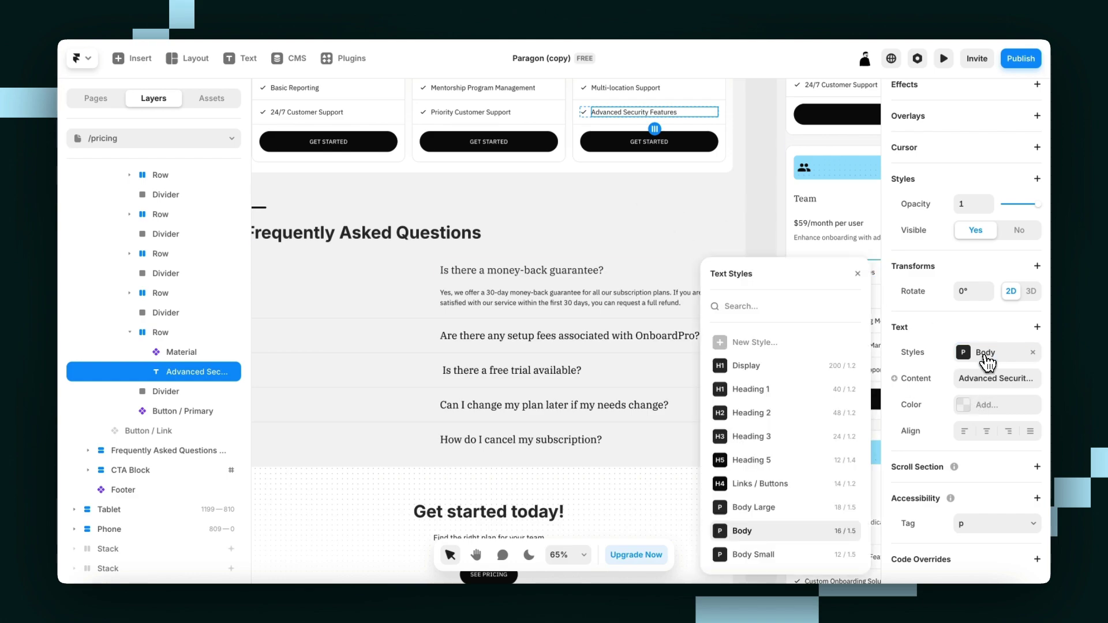
click(862, 278)
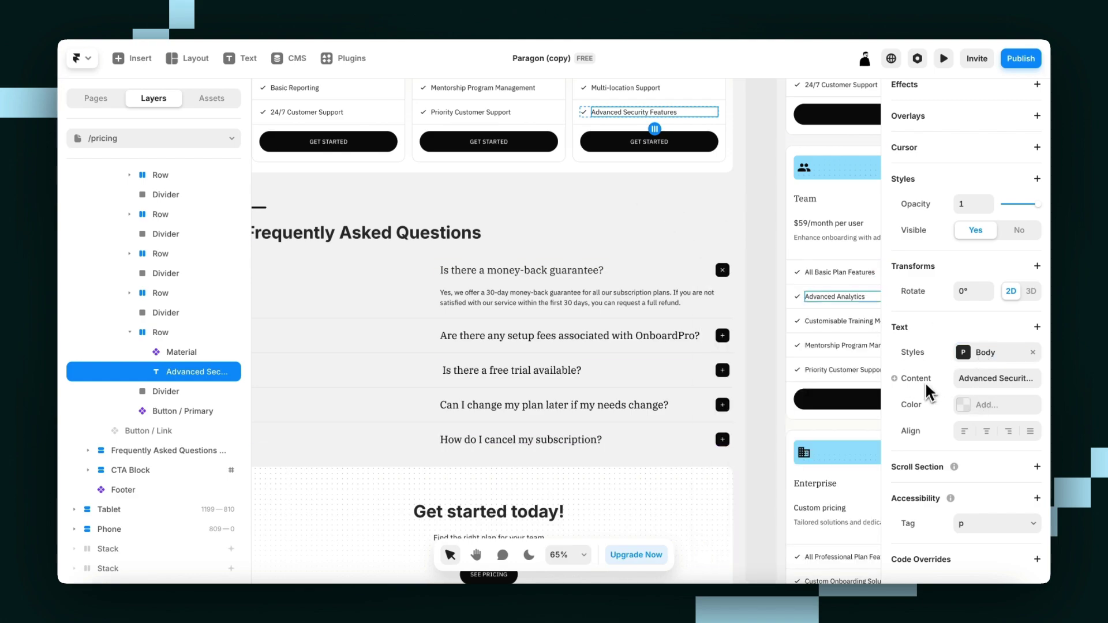
- Replace the answer of the money-back guarantee FAQ row with "Change the text"
click(571, 284)
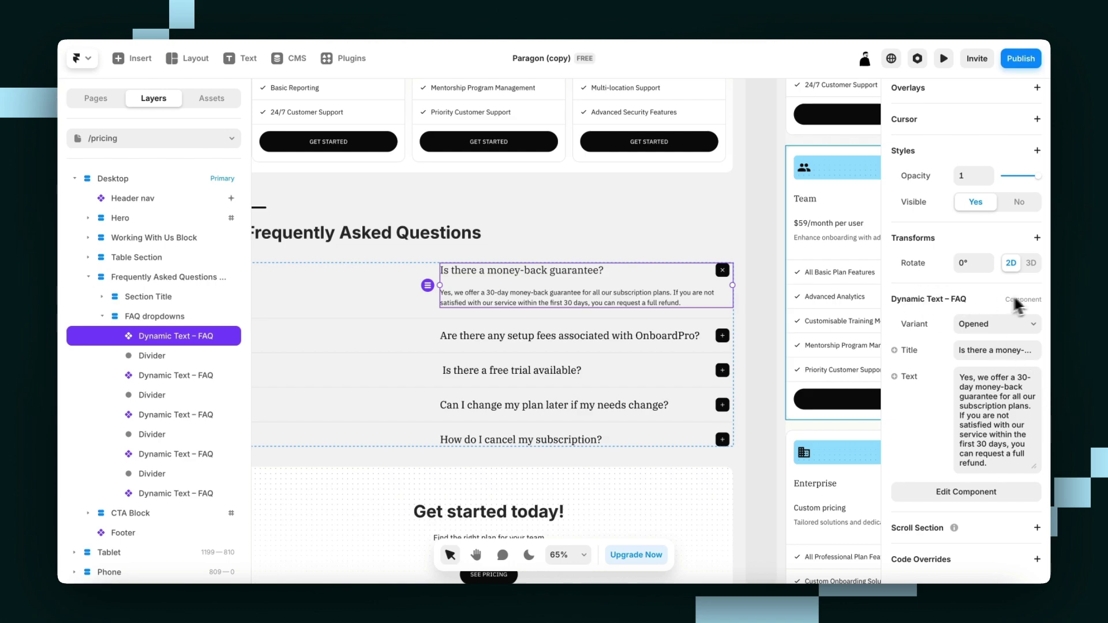
scroll(632, 314, up, 5)
scroll(631, 314, down, 1)
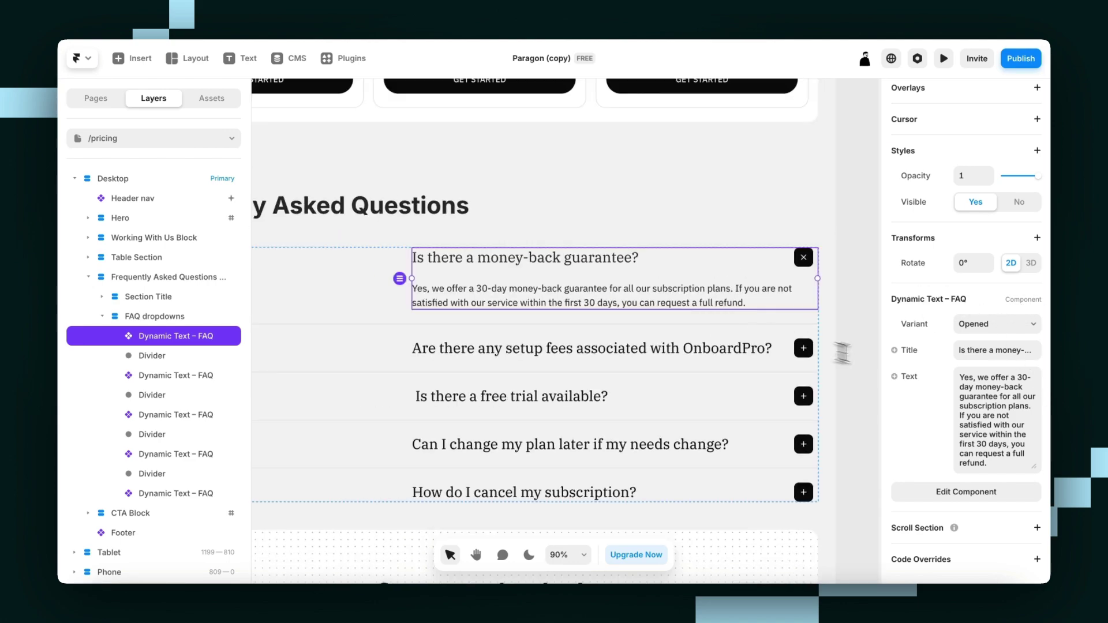
click(1017, 415)
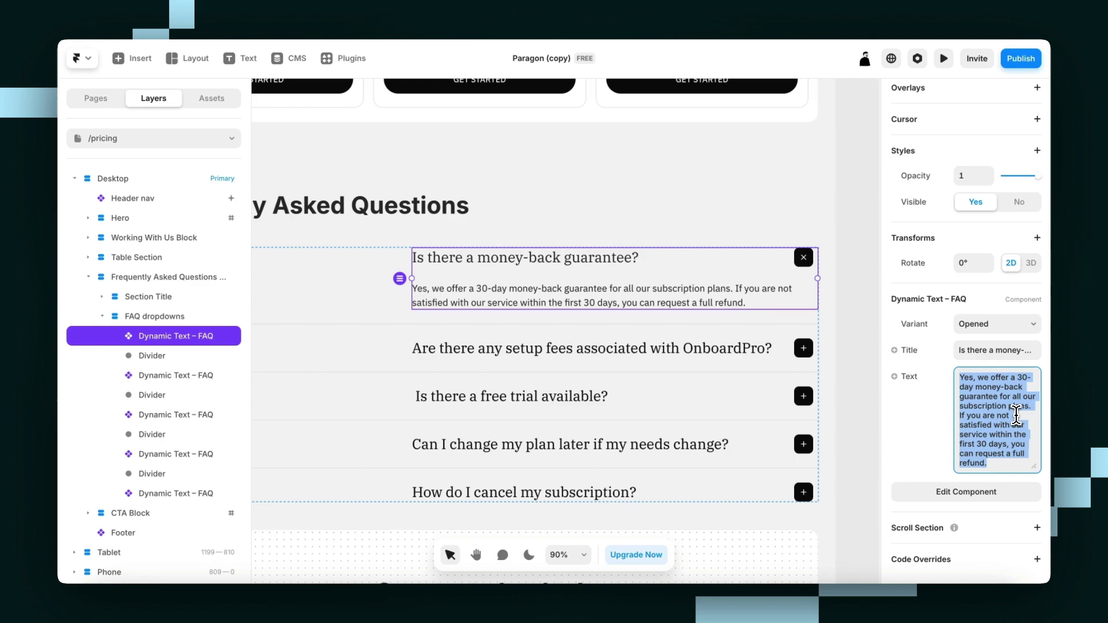
text(Change the text)
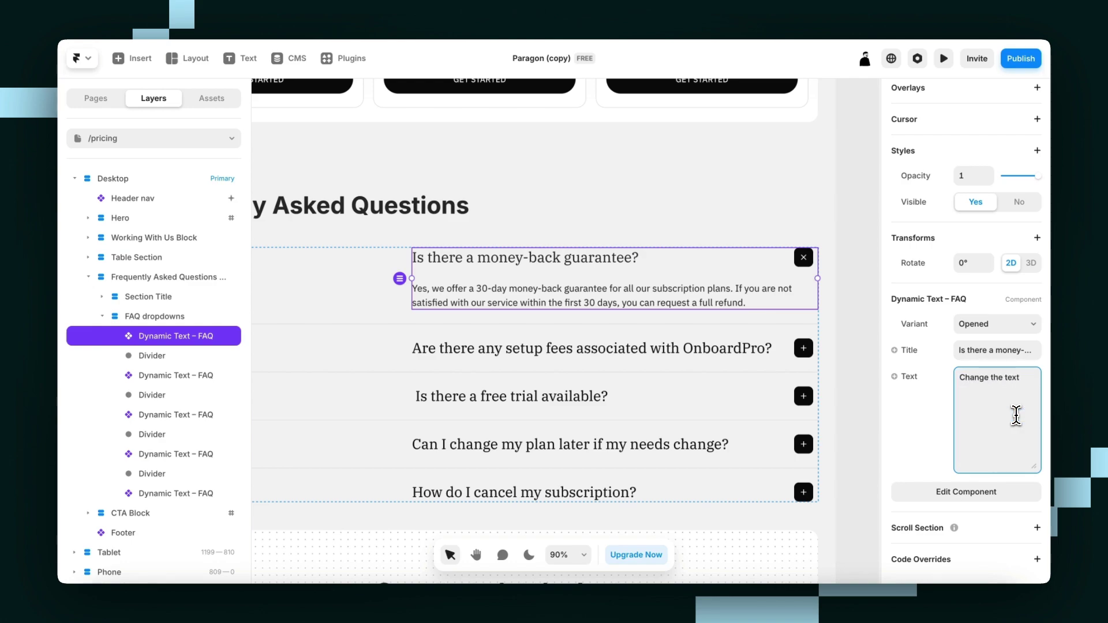
click(612, 430)
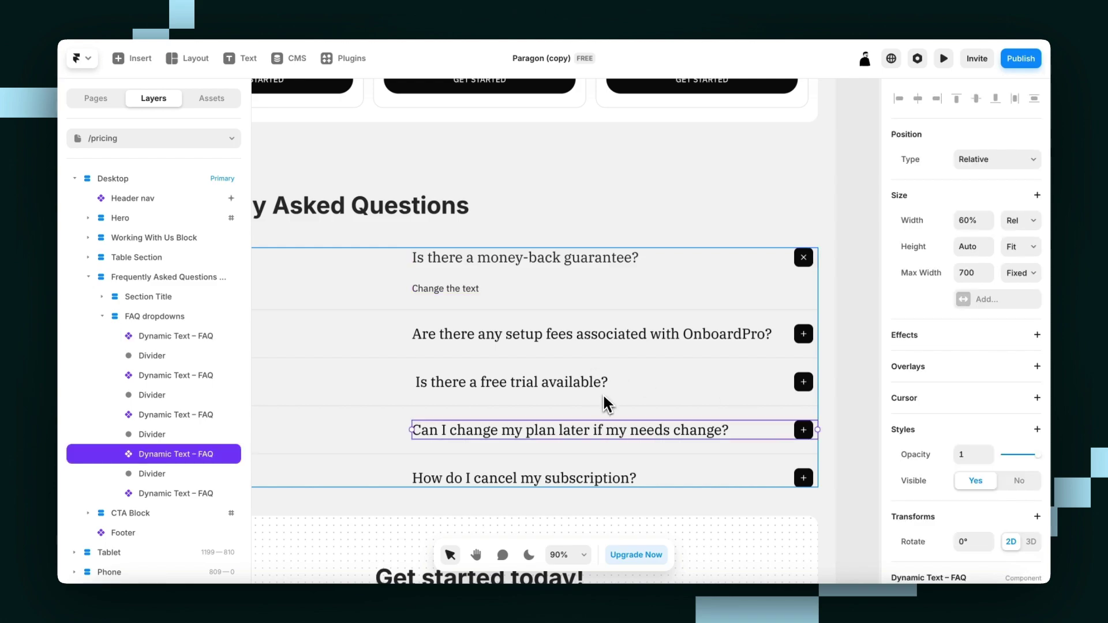
click(549, 273)
- Show the project's component assets and expand the Button group
click(213, 103)
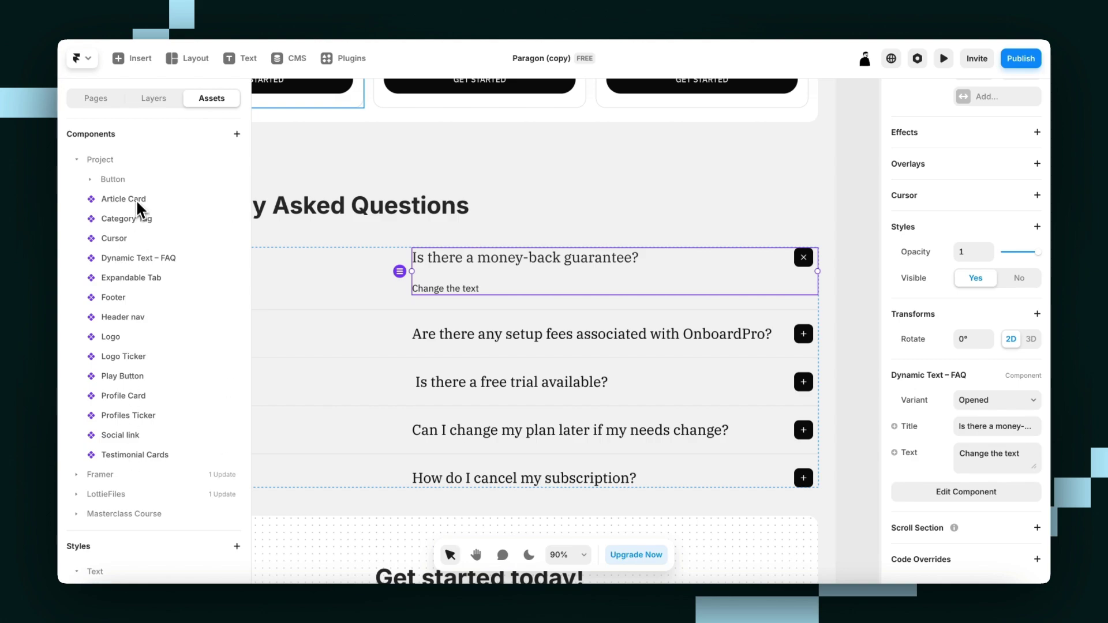
click(102, 180)
scroll(553, 320, down, 10)
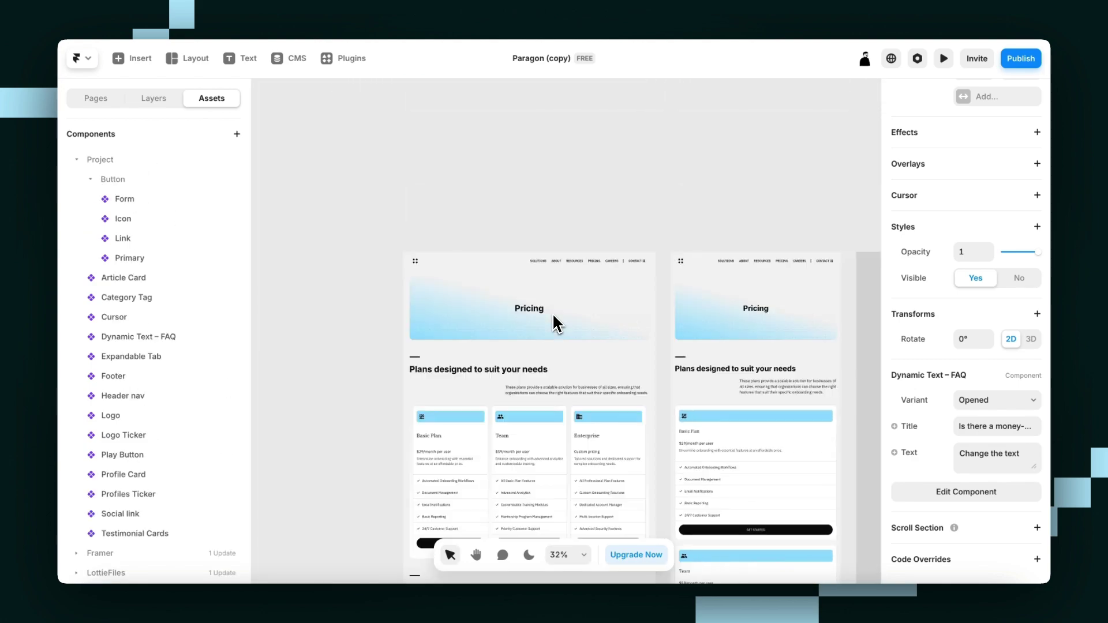
- Switch to the Home page and open the hero's Product Preview button as a component for editing
click(103, 101)
click(137, 159)
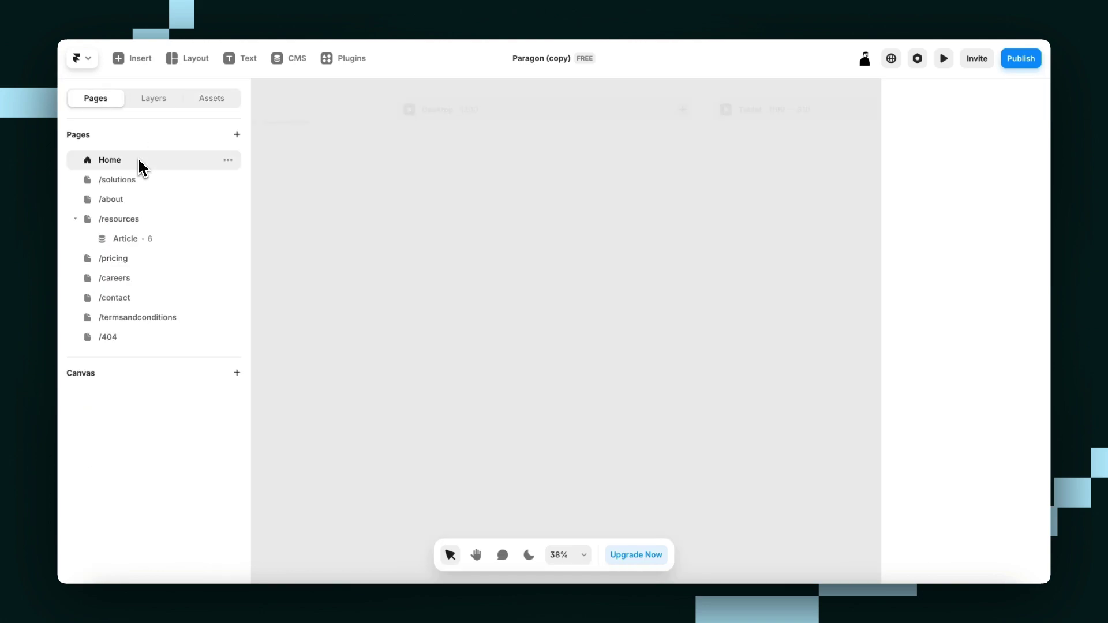
click(541, 238)
scroll(541, 239, up, 5)
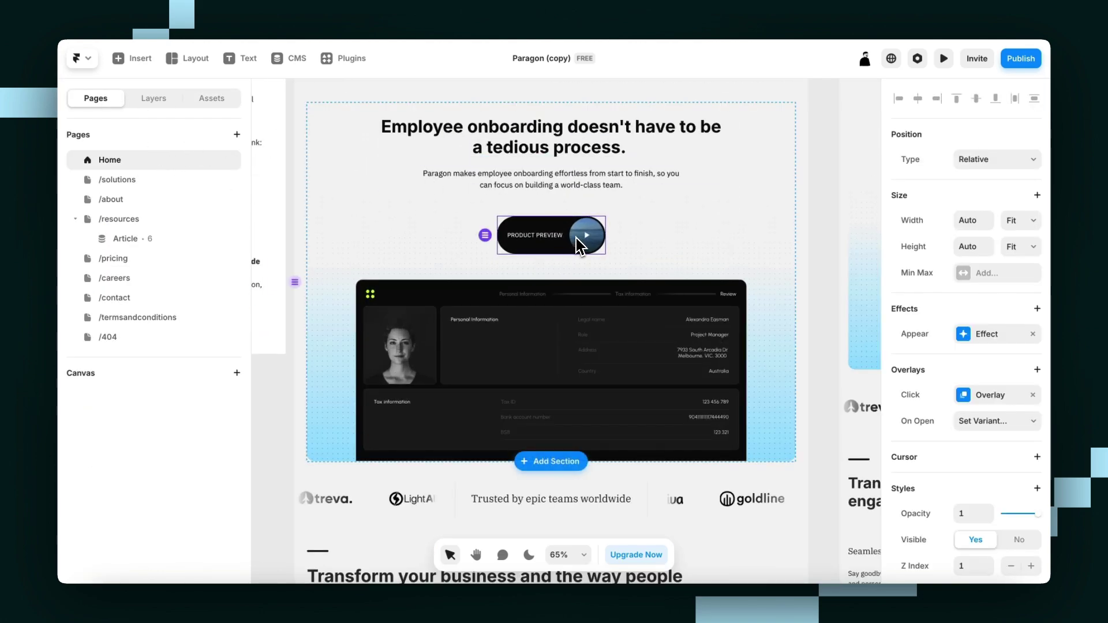
scroll(552, 232, down, 3)
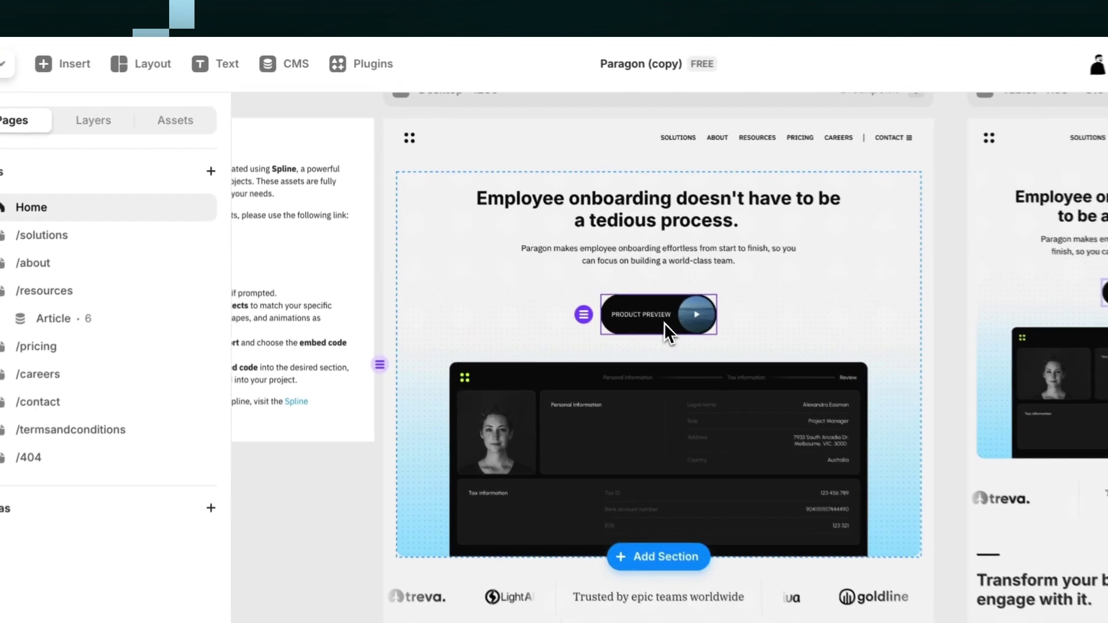
double_click(546, 238)
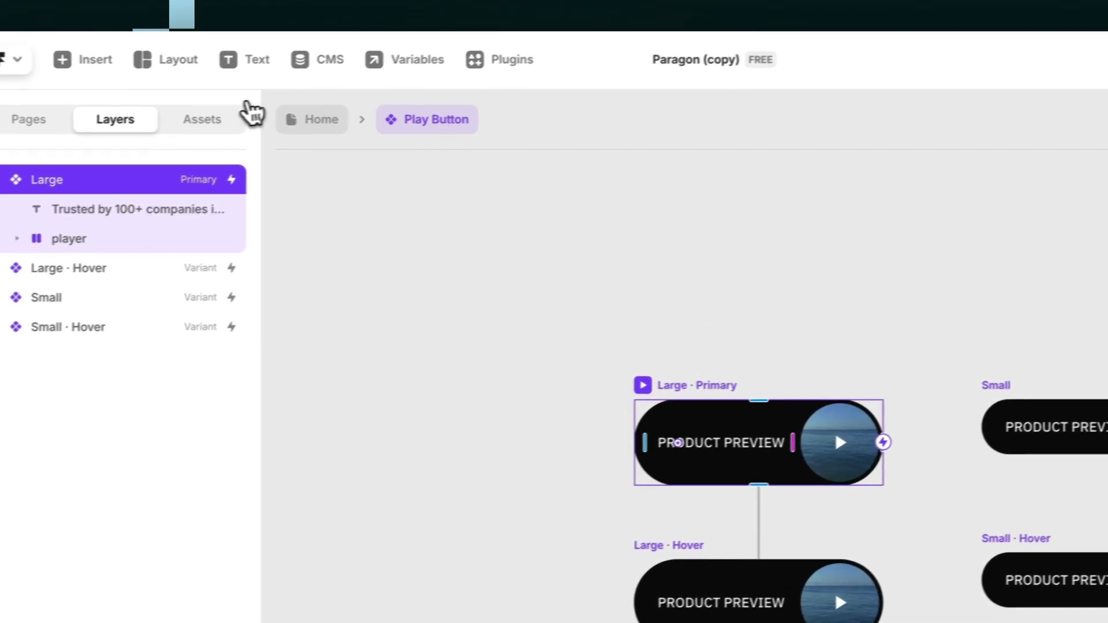
- Locate the Play Button in the project's component assets and view all its variants
click(168, 124)
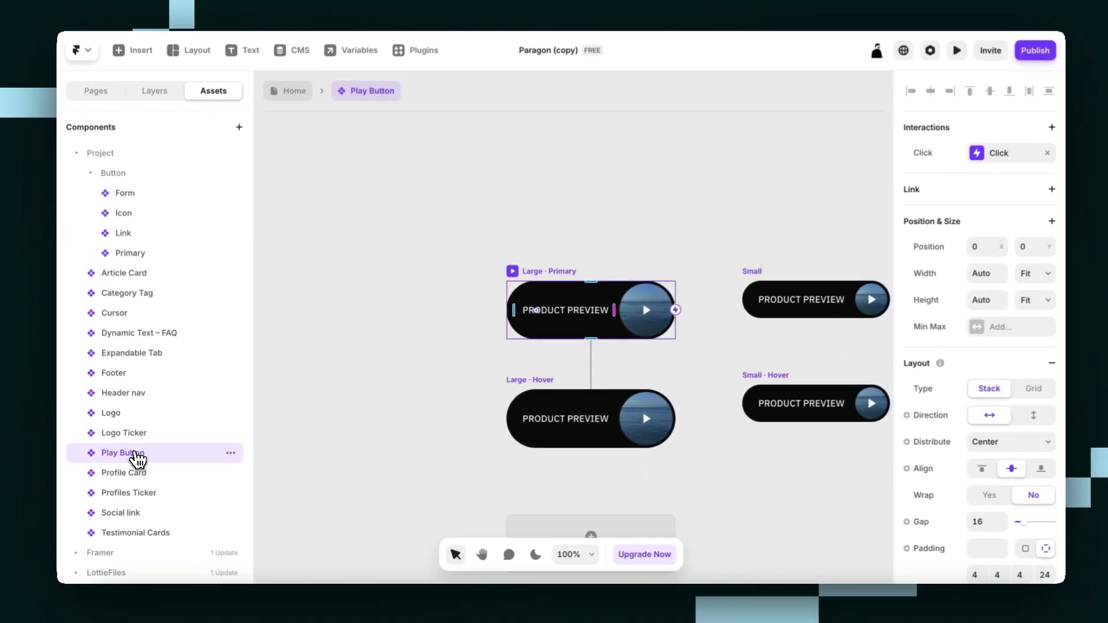
click(347, 267)
scroll(348, 267, down, 3)
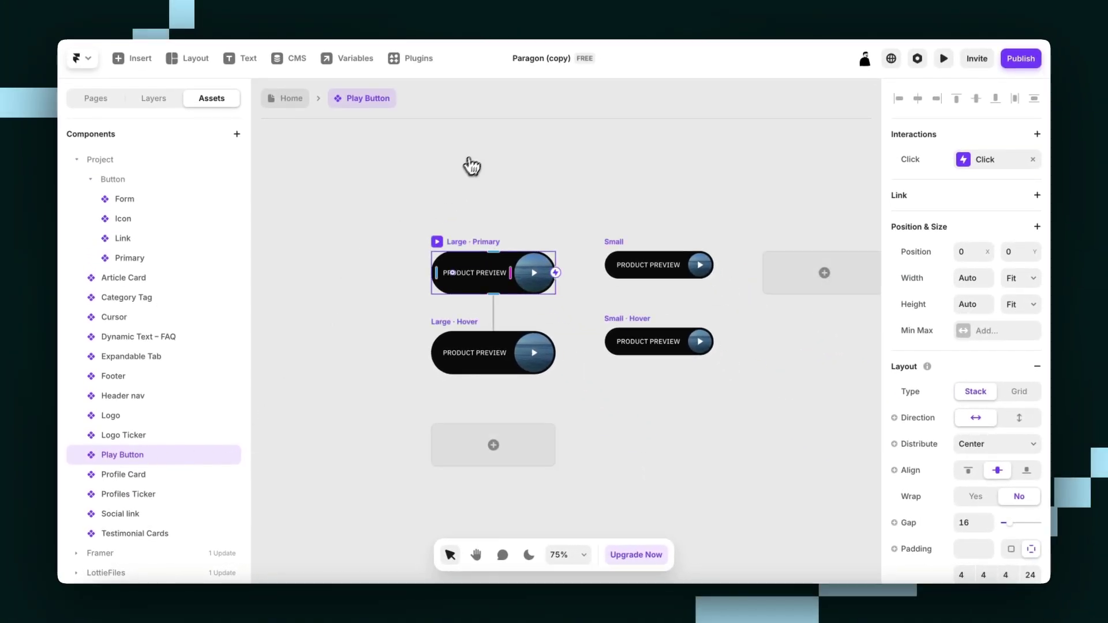
- Set the corner radius of the Play Button's Large primary variant to 20
scroll(484, 162, up, 5)
click(498, 283)
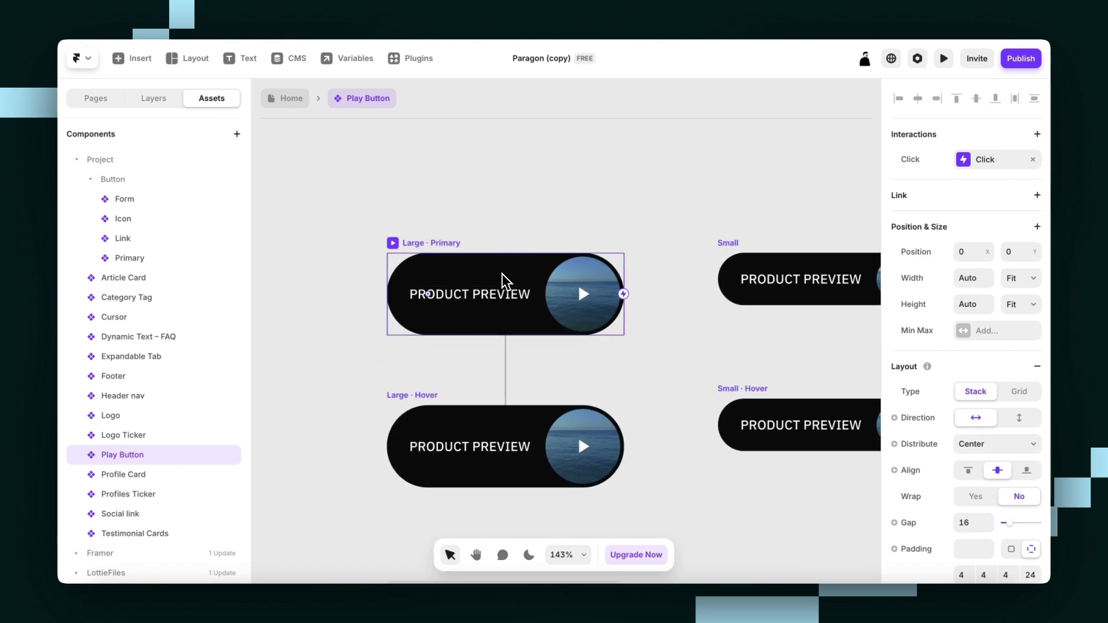
scroll(924, 368, down, 5)
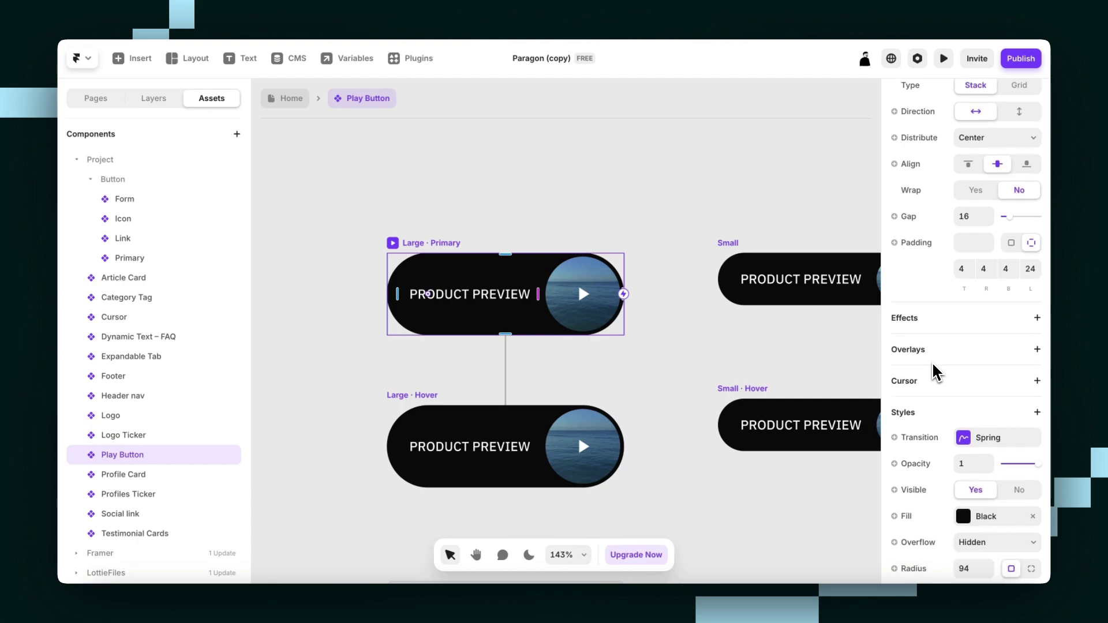
scroll(938, 374, down, 3)
click(965, 427)
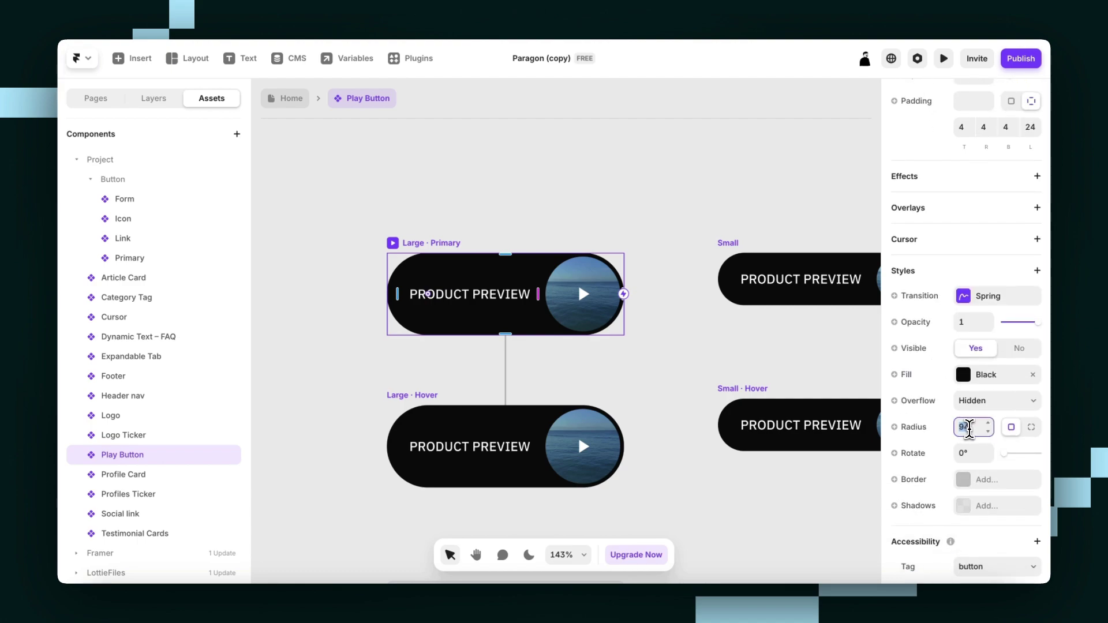
text(20)
key(Return)
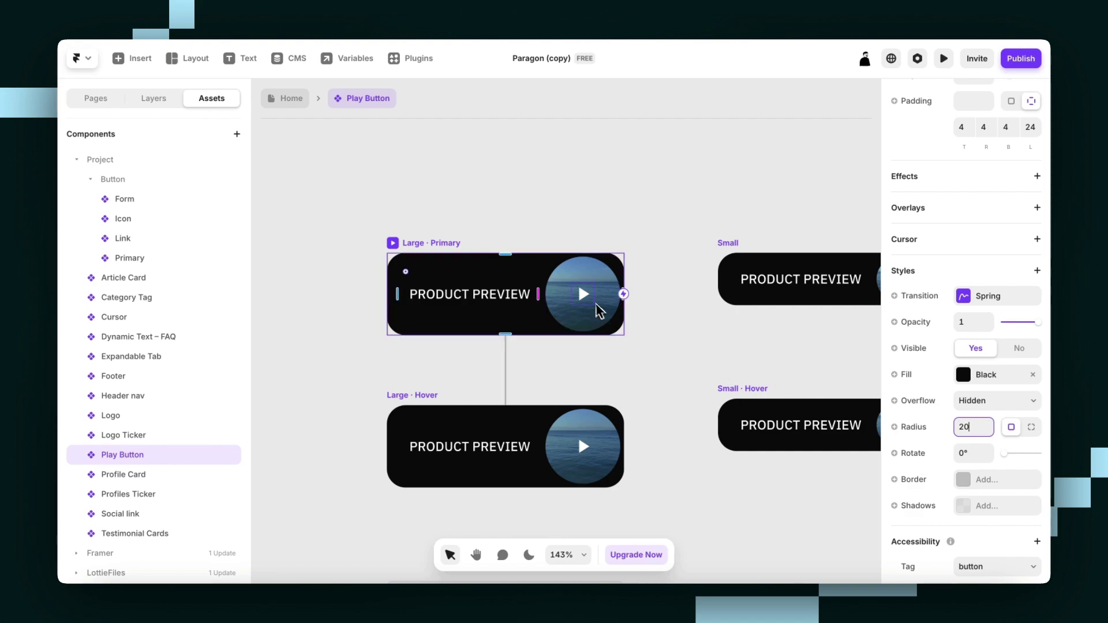
- Set the corner radius of the Large primary variant's player thumbnail to 10 and adjust it further in steps of 10
key(Return)
scroll(970, 453, down, 1)
click(975, 410)
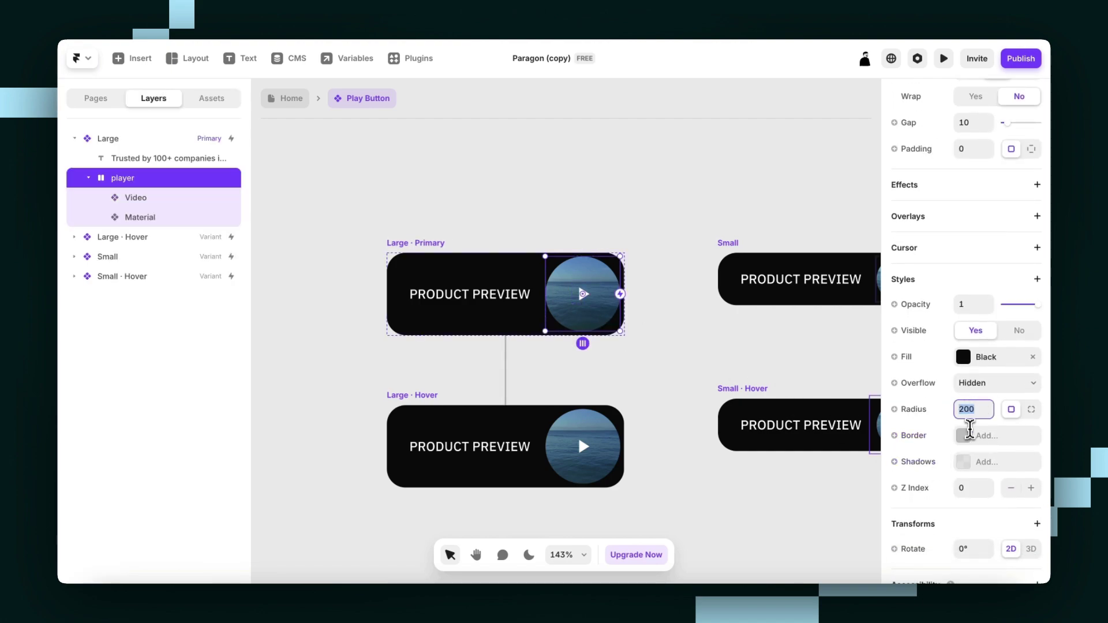
text(10)
key(Return)
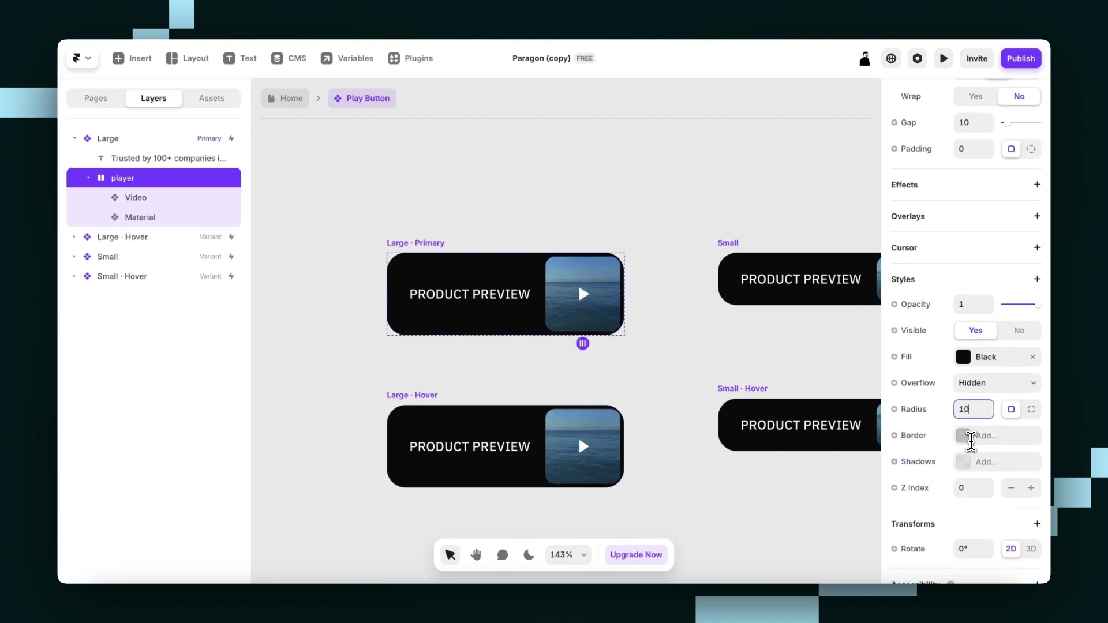
key(shift+Up)
key(shift+Up)
key(shift+Down)
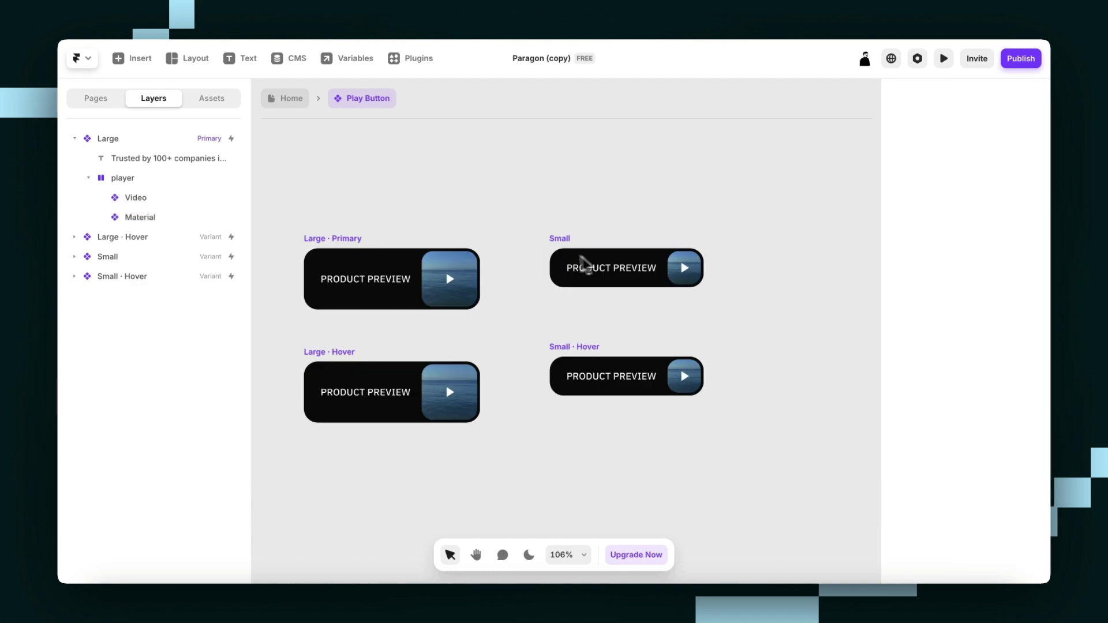
- Return to the Home page and inspect the updated Product Preview button in the hero section
click(291, 100)
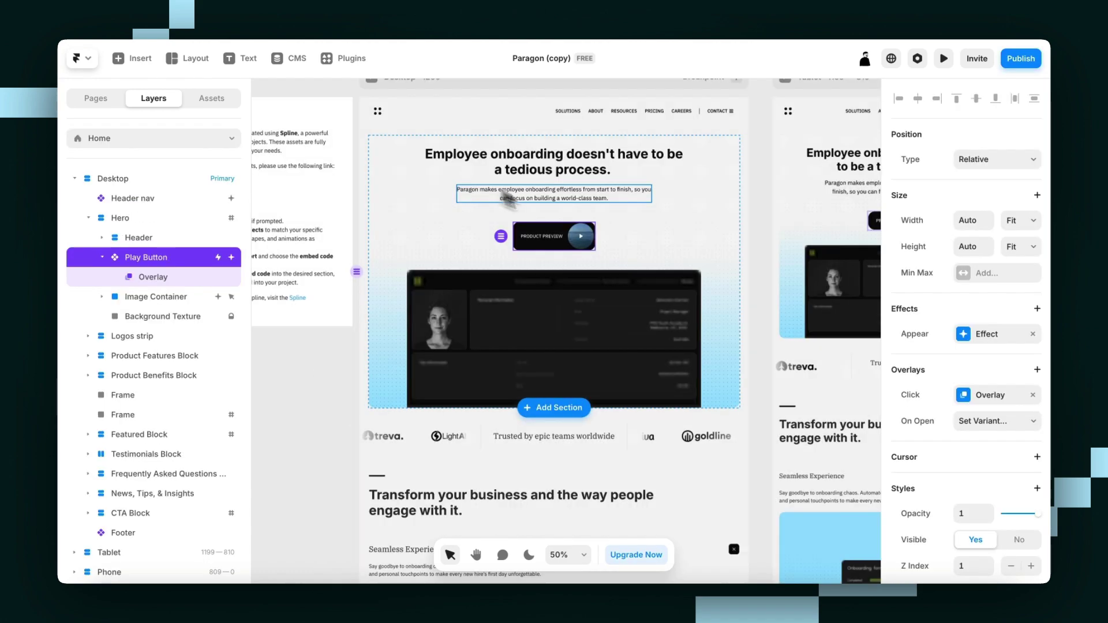
click(674, 254)
key(shift+2)
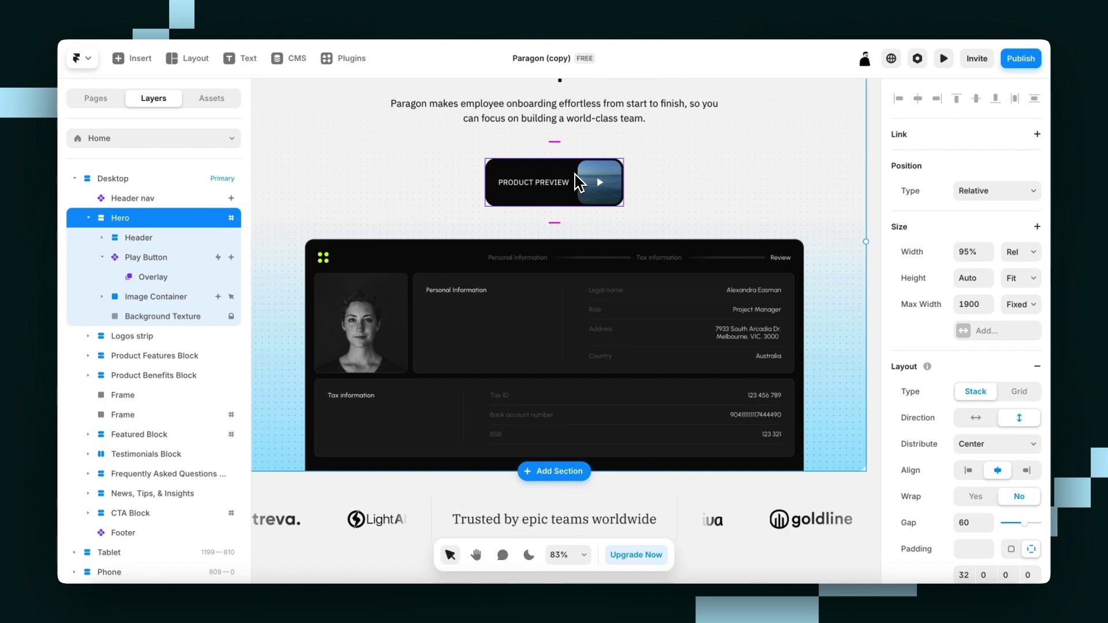
- Browse the project's component assets and view the Form, Icon and Link components of the Button group
click(226, 105)
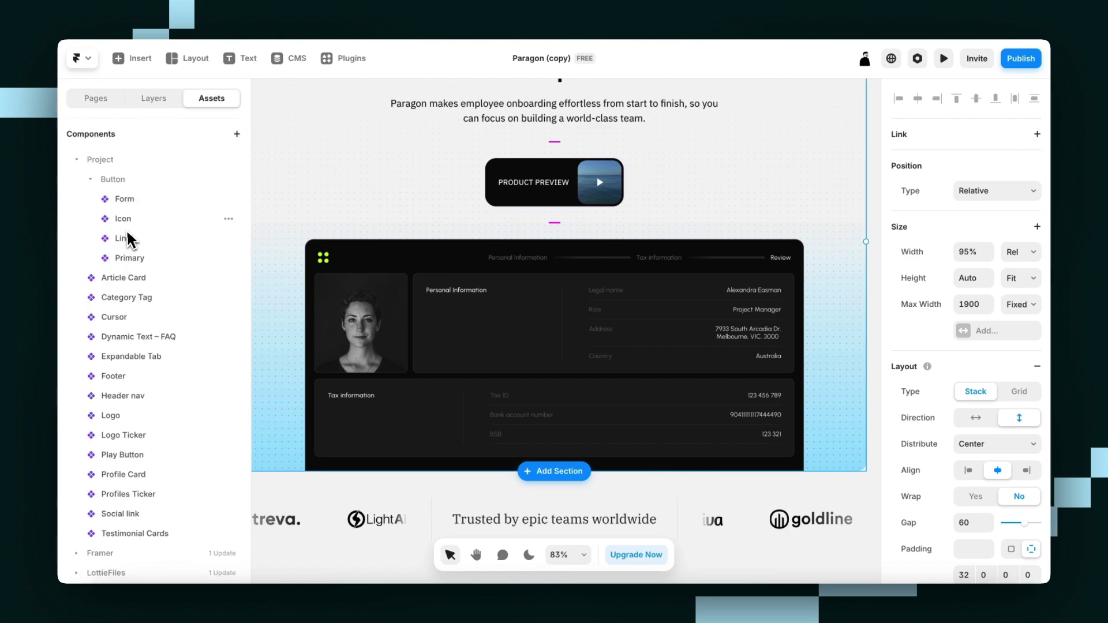
scroll(151, 301, down, 2)
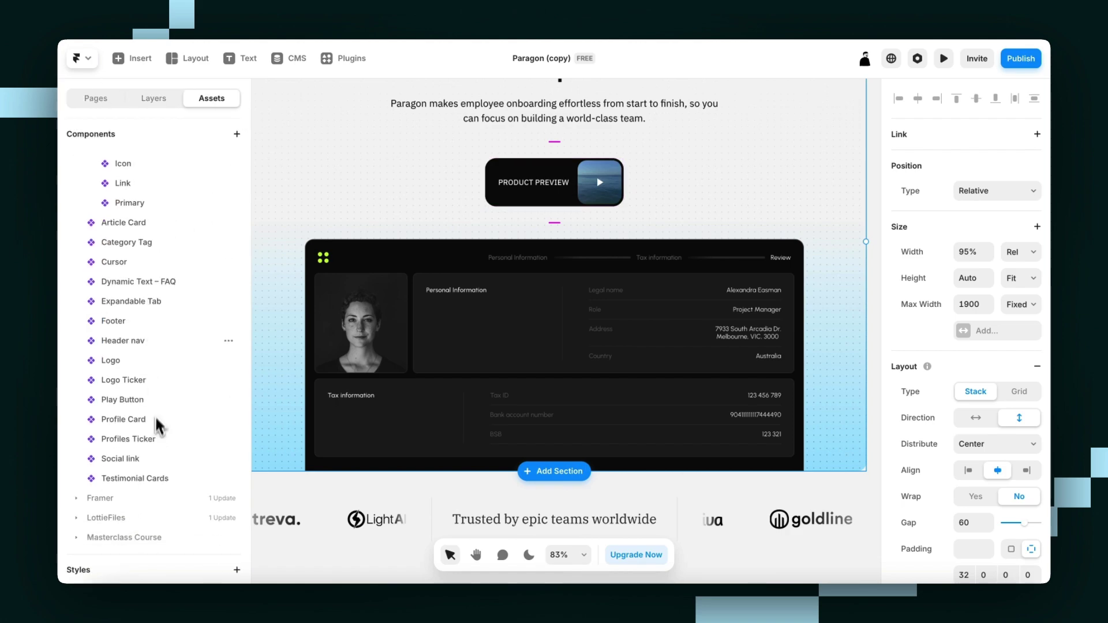
scroll(433, 308, down, 5)
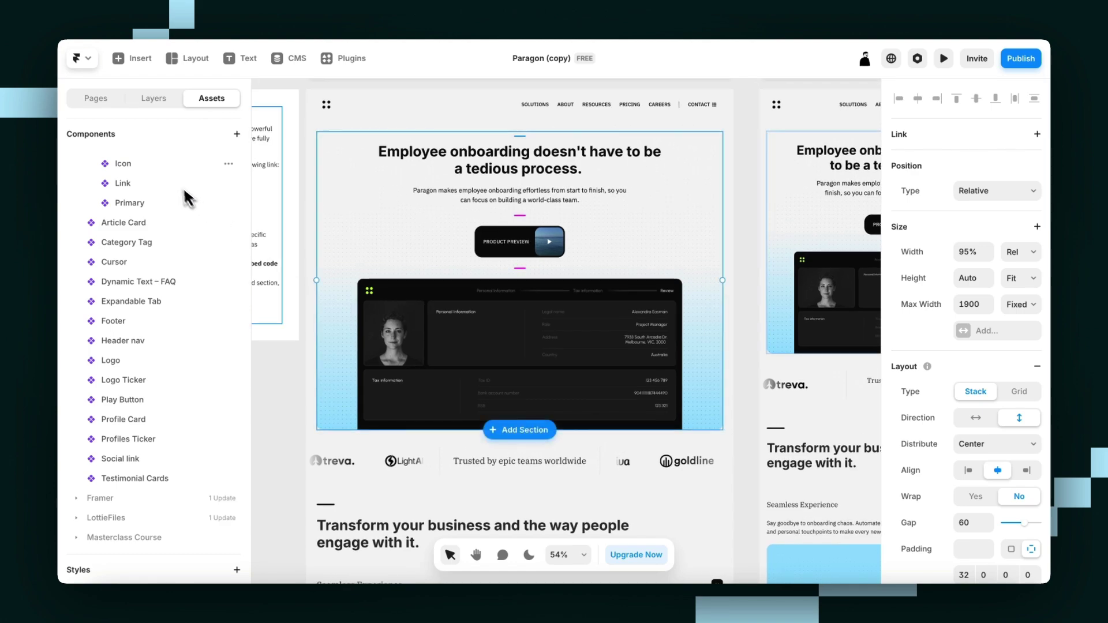
scroll(164, 172, up, 2)
click(138, 199)
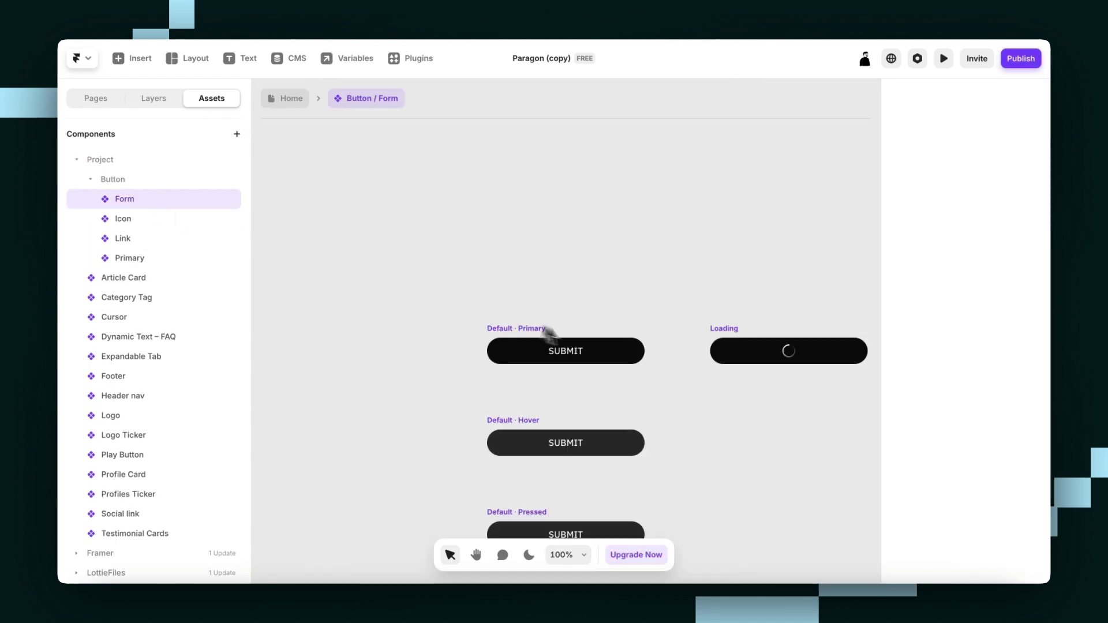
click(140, 220)
click(140, 237)
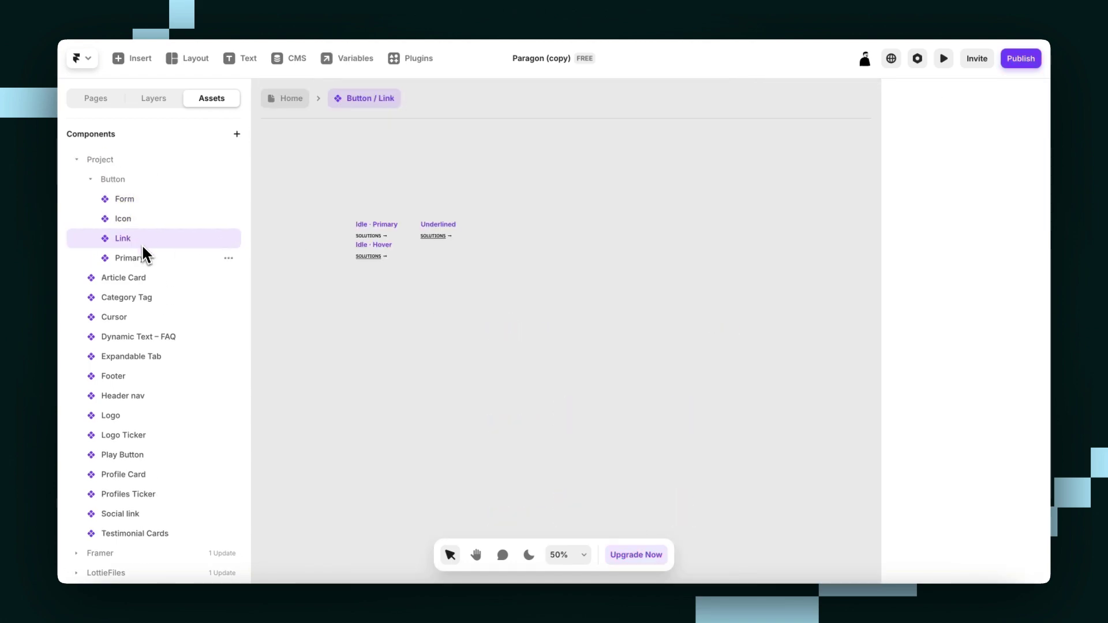
- Open the Primary button component and create a color variable named Background for the Active variant's fill
click(147, 259)
scroll(366, 267, up, 5)
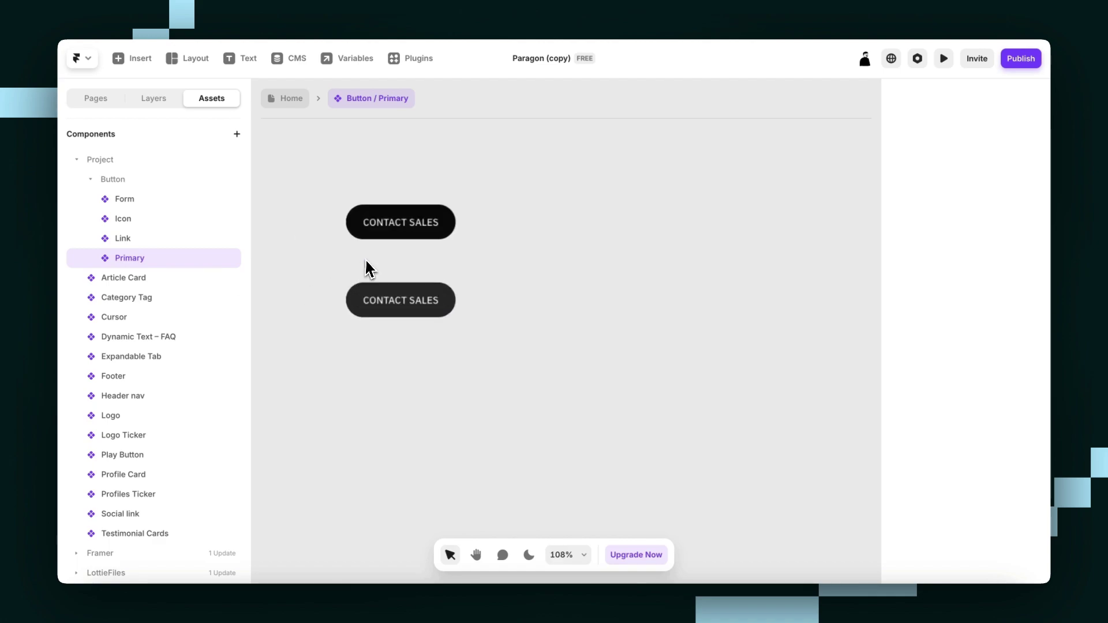
click(374, 195)
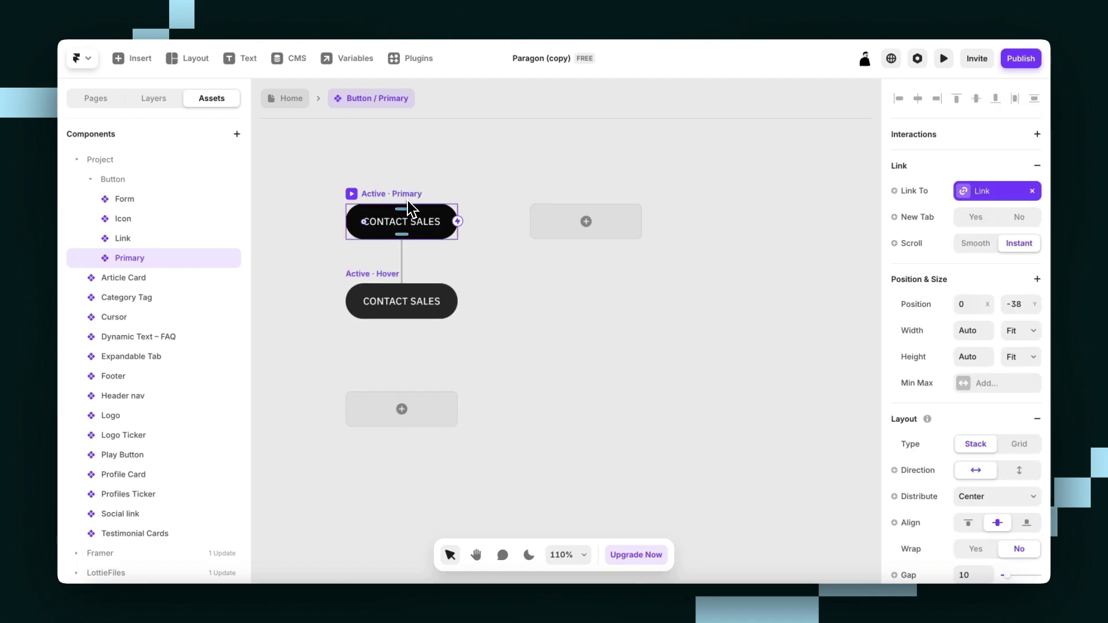
scroll(408, 207, up, 3)
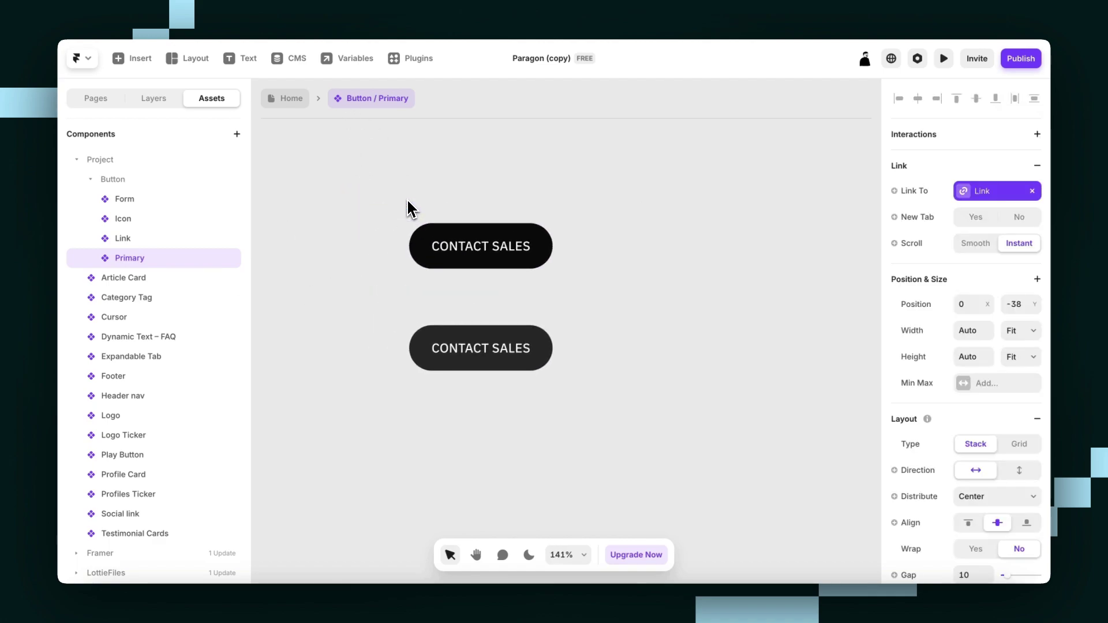
scroll(943, 317, down, 10)
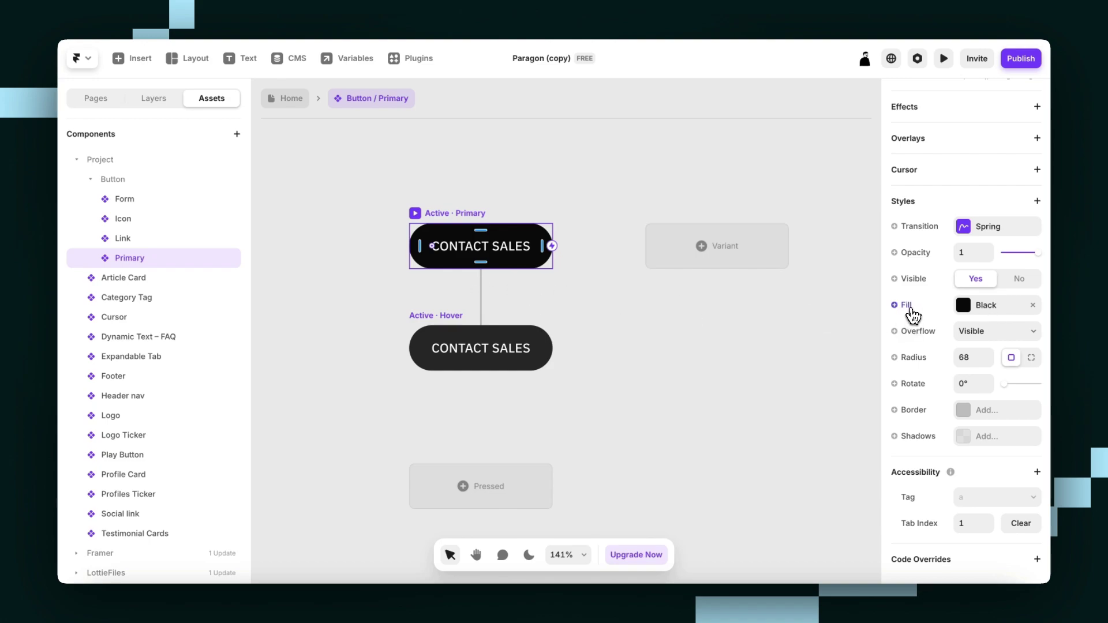
click(902, 307)
mouse_move(926, 353)
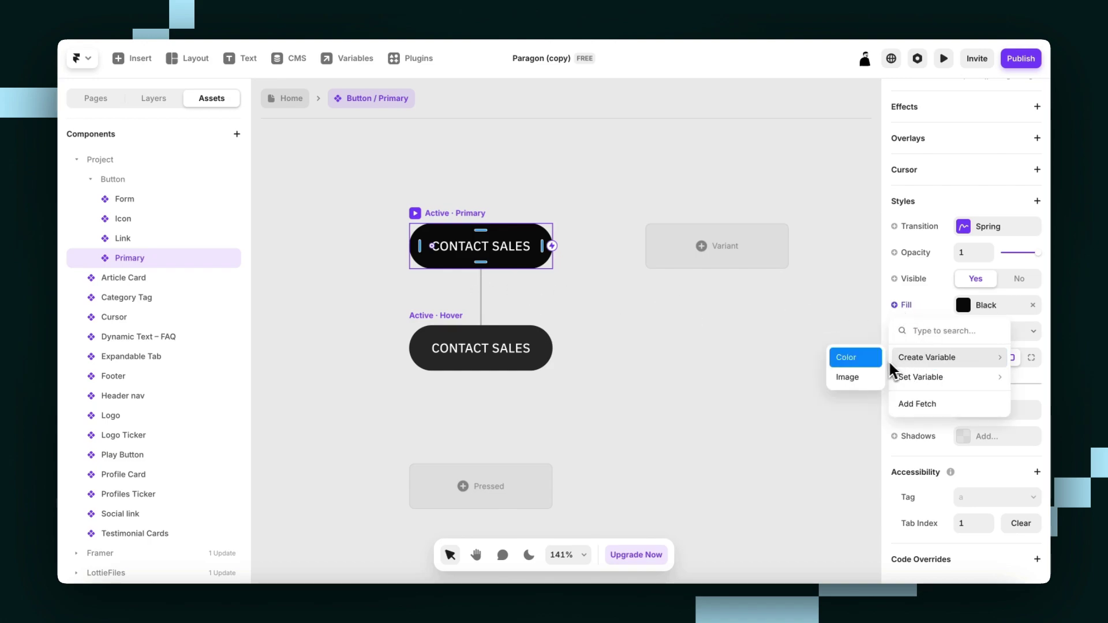
click(857, 362)
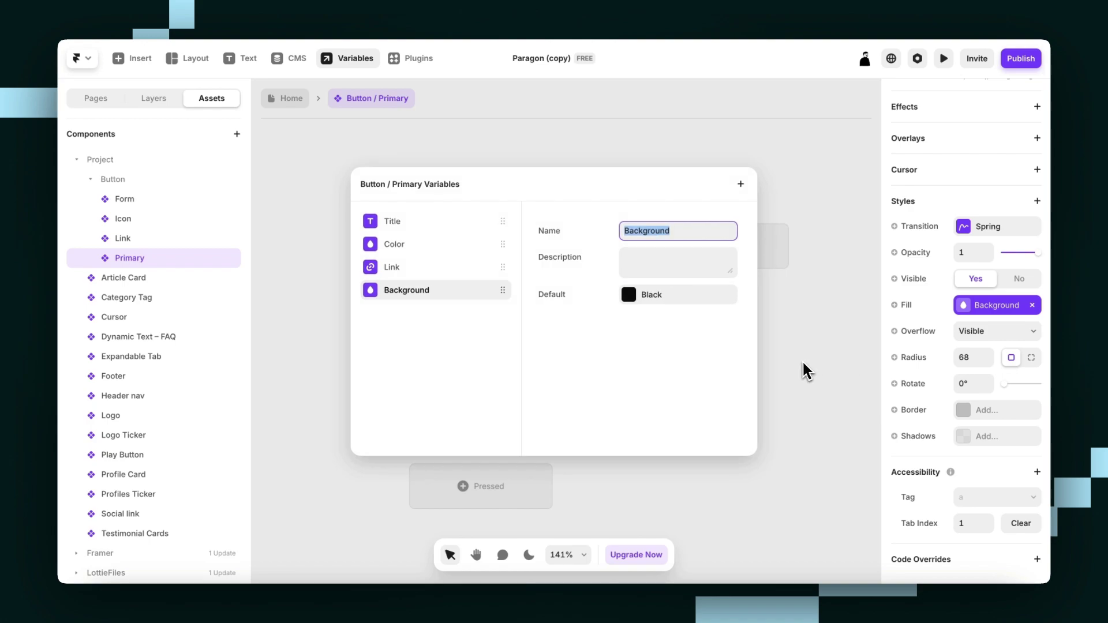
click(690, 140)
click(583, 215)
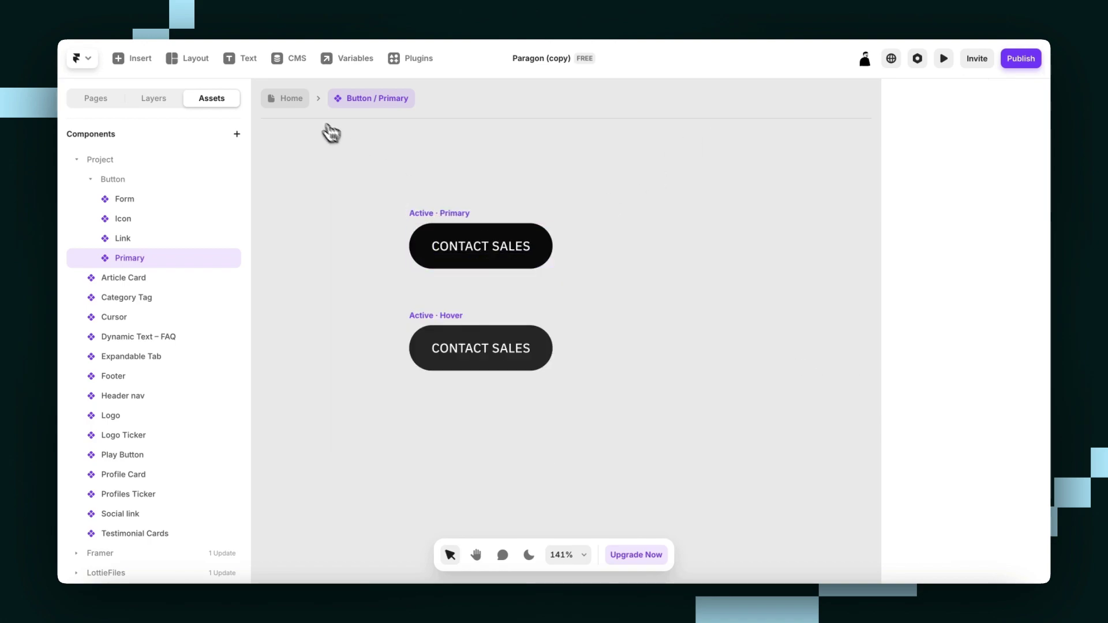
- Return to the Home page and open the Background color of the About Us button below the "Empowering HR teams" heading
click(295, 99)
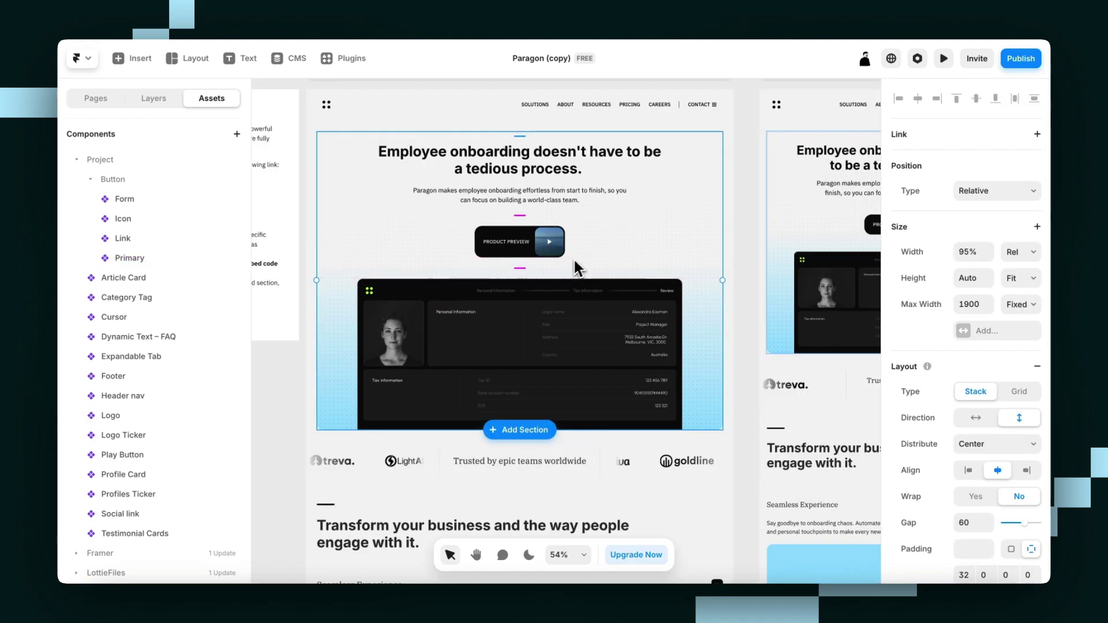
click(760, 282)
scroll(740, 279, down, 15)
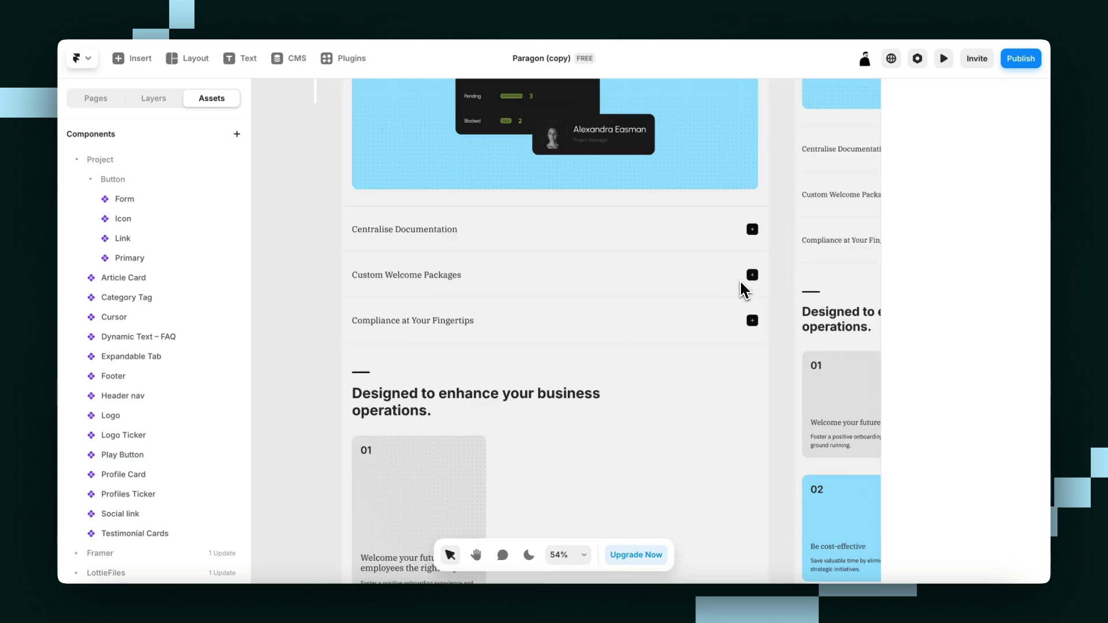
scroll(740, 279, down, 10)
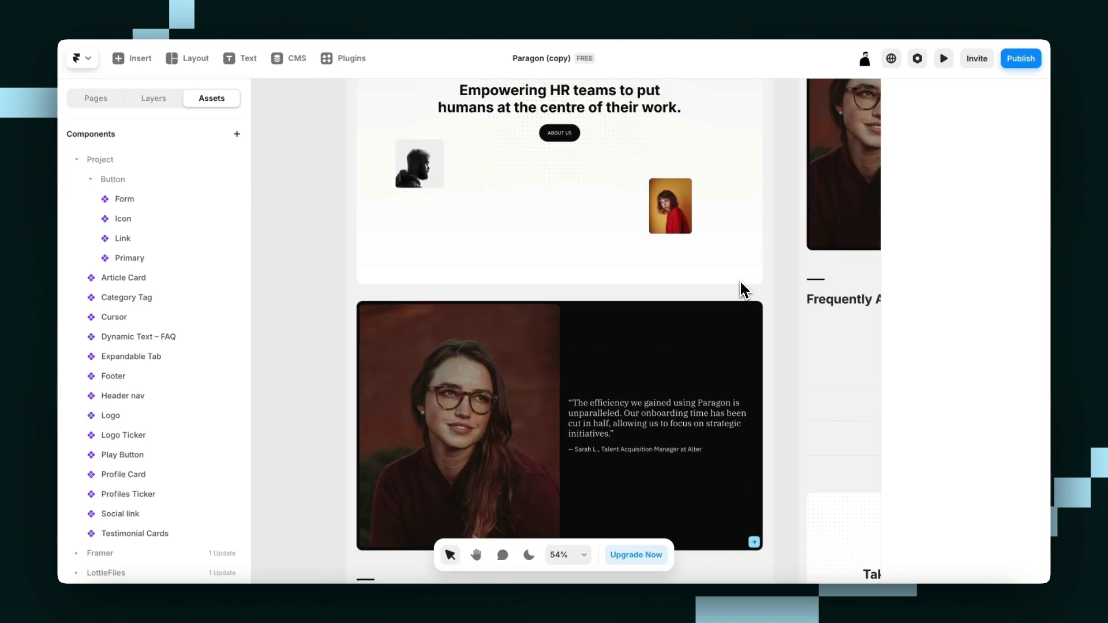
click(571, 135)
scroll(935, 418, down, 5)
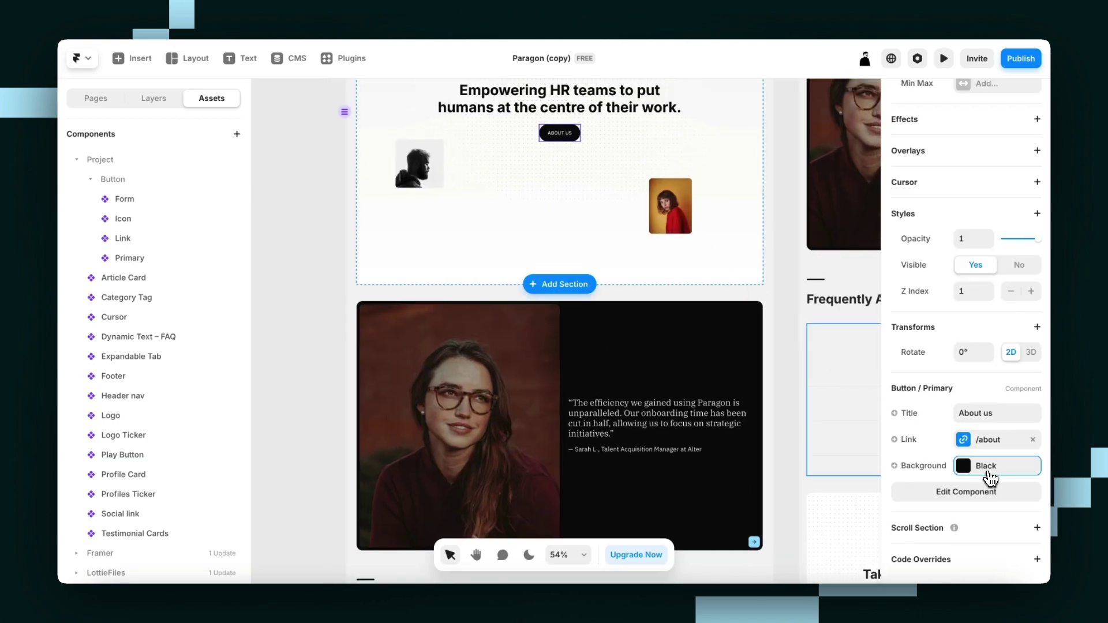
click(961, 466)
- Try the Electric Green / 200 and Electric Green / 400 color styles as the About Us button's background
click(782, 460)
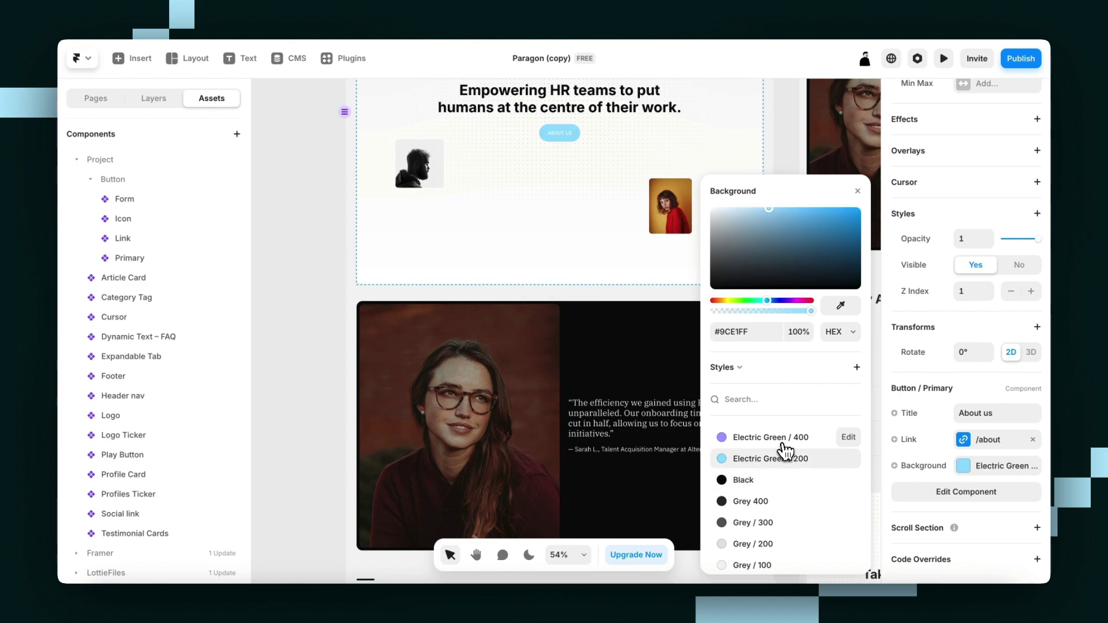
click(786, 440)
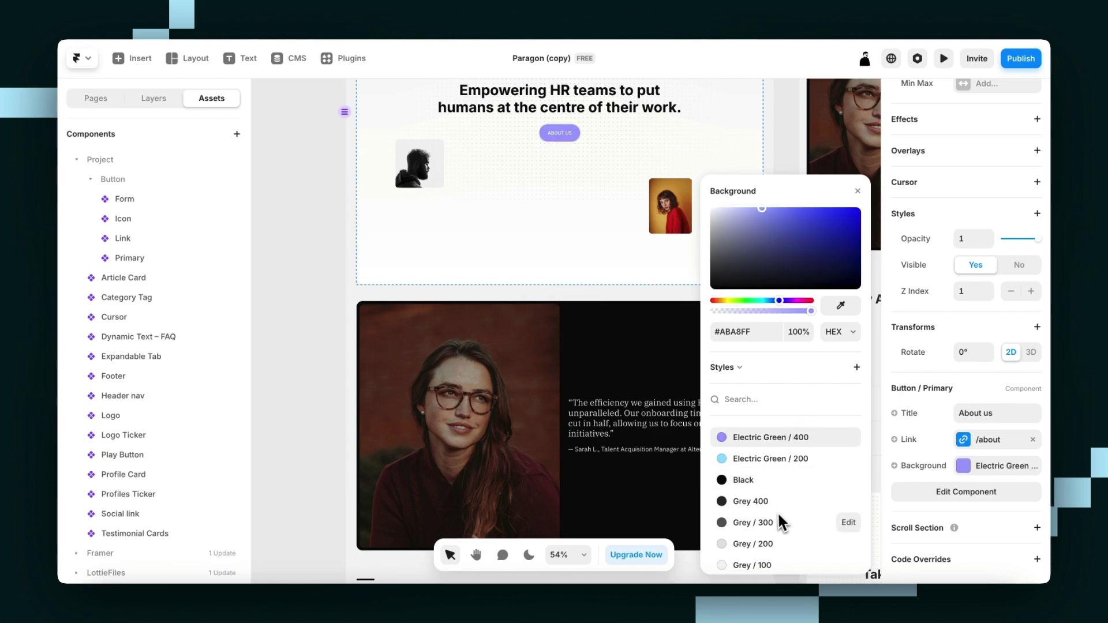
scroll(776, 516, down, 1)
scroll(808, 462, up, 1)
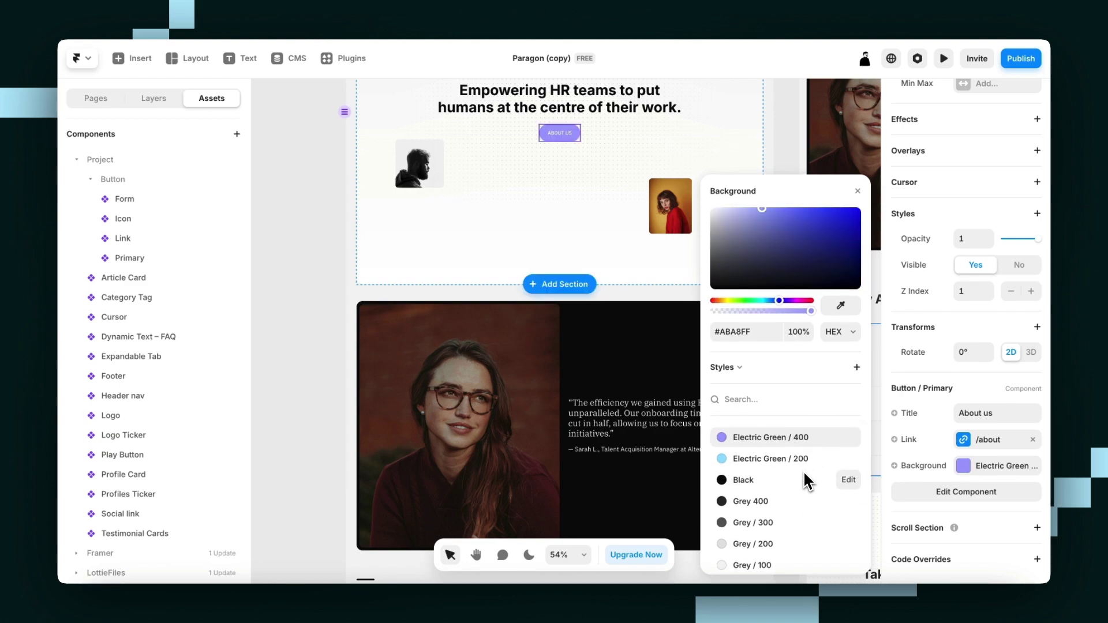
scroll(762, 557, down, 2)
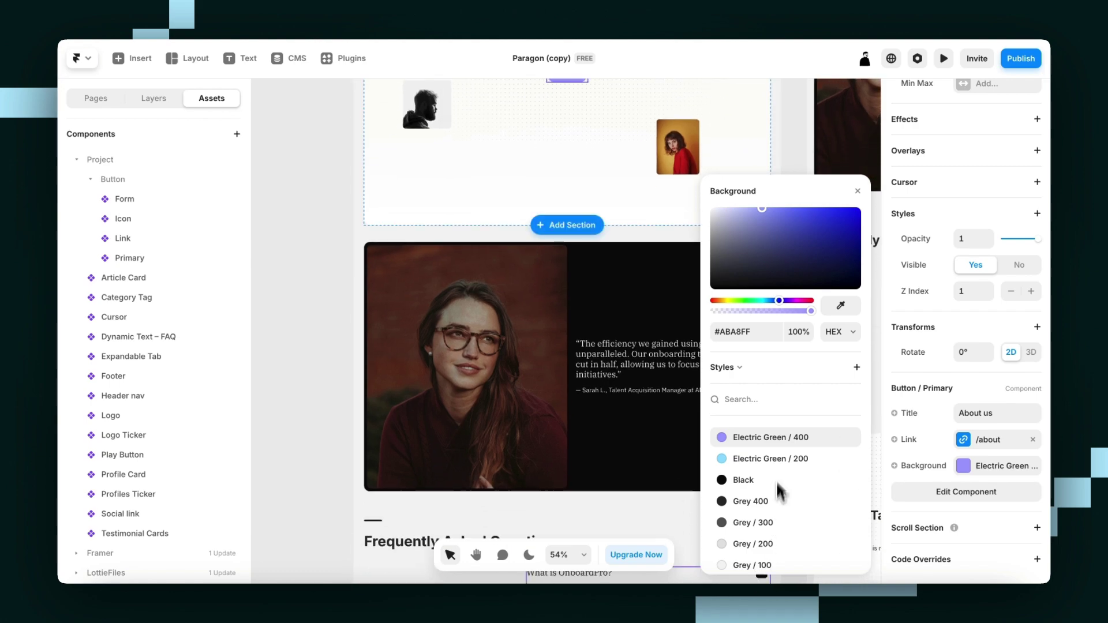
scroll(658, 322, up, 3)
scroll(658, 321, up, 1)
- Set the About Us button's background to the custom dark blue #373494 and close the color picker
scroll(522, 167, up, 5)
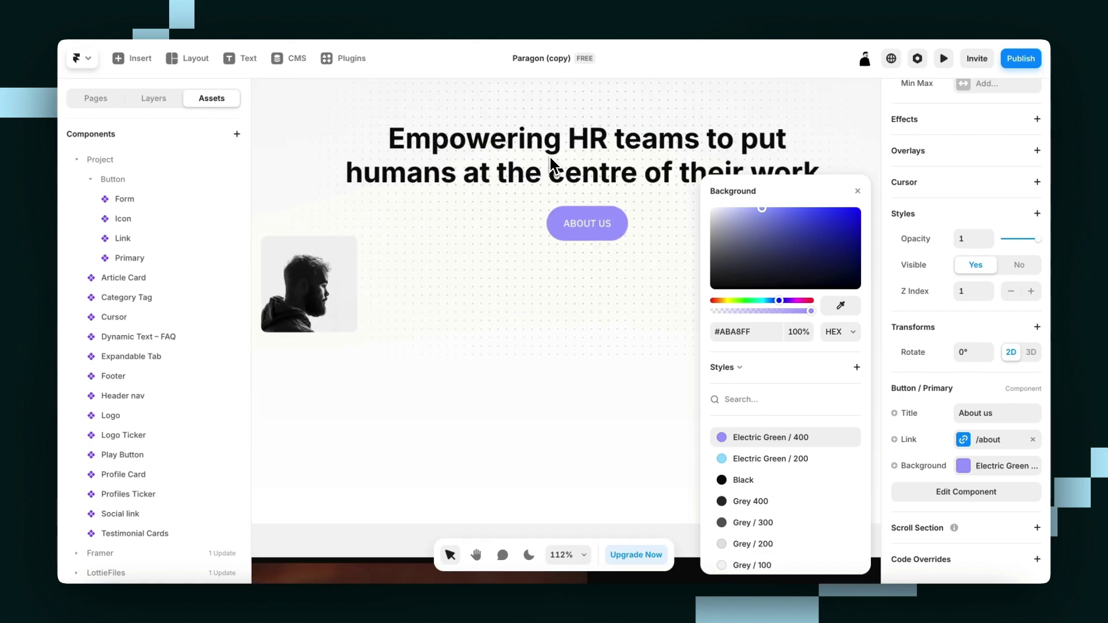
scroll(552, 165, up, 1)
scroll(551, 165, right, 2)
click(795, 240)
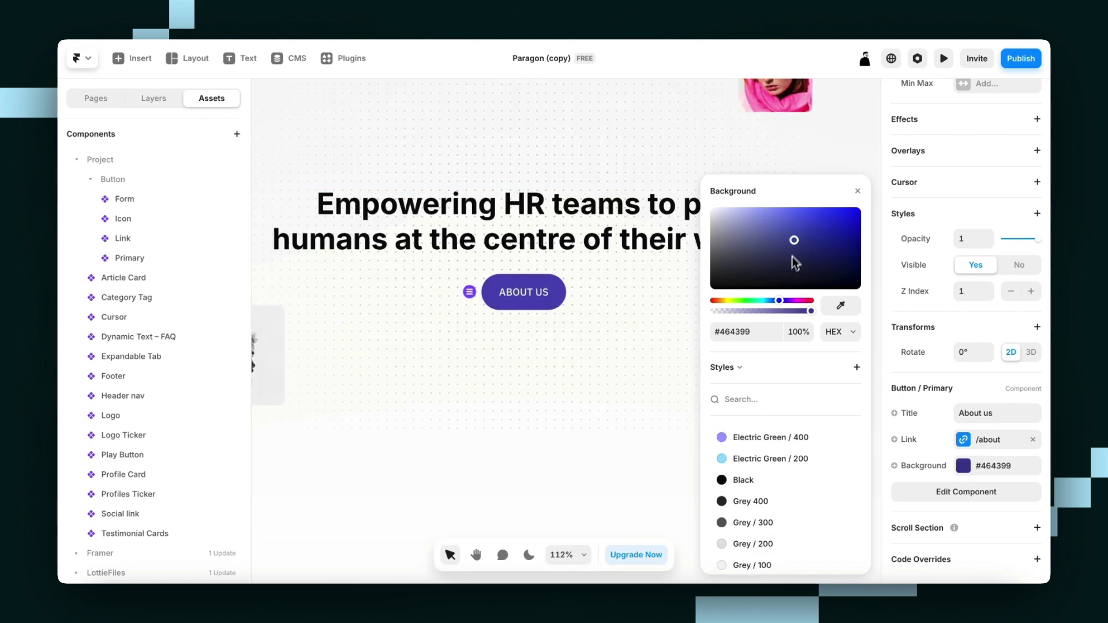
mouse_move(793, 243)
mouse_down()
mouse_move(792, 230)
mouse_move(809, 244)
mouse_up()
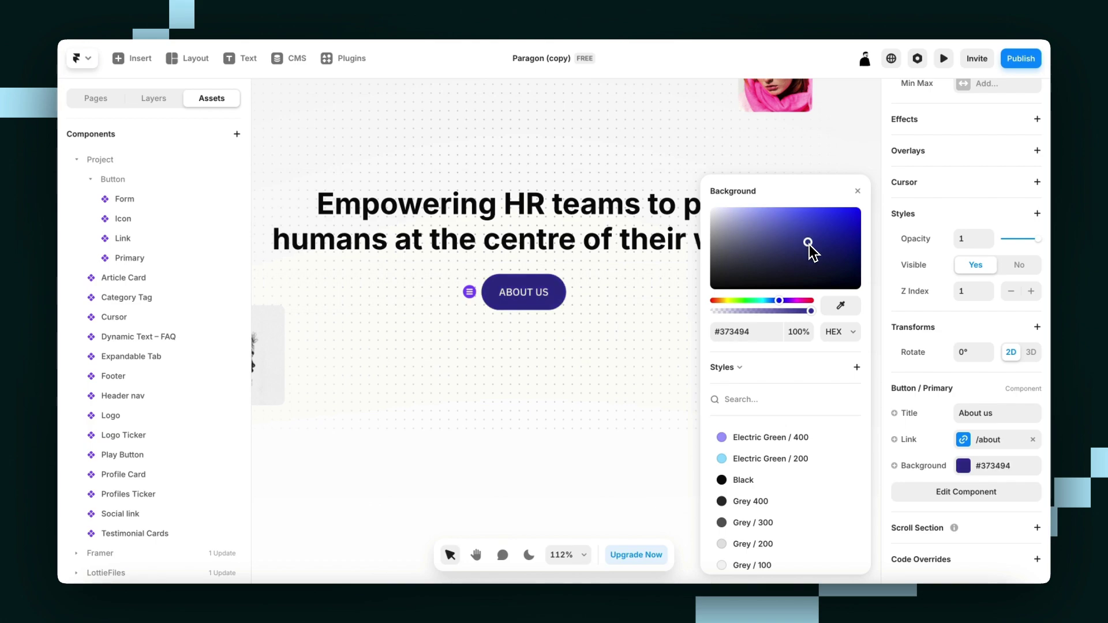
click(858, 191)
click(862, 251)
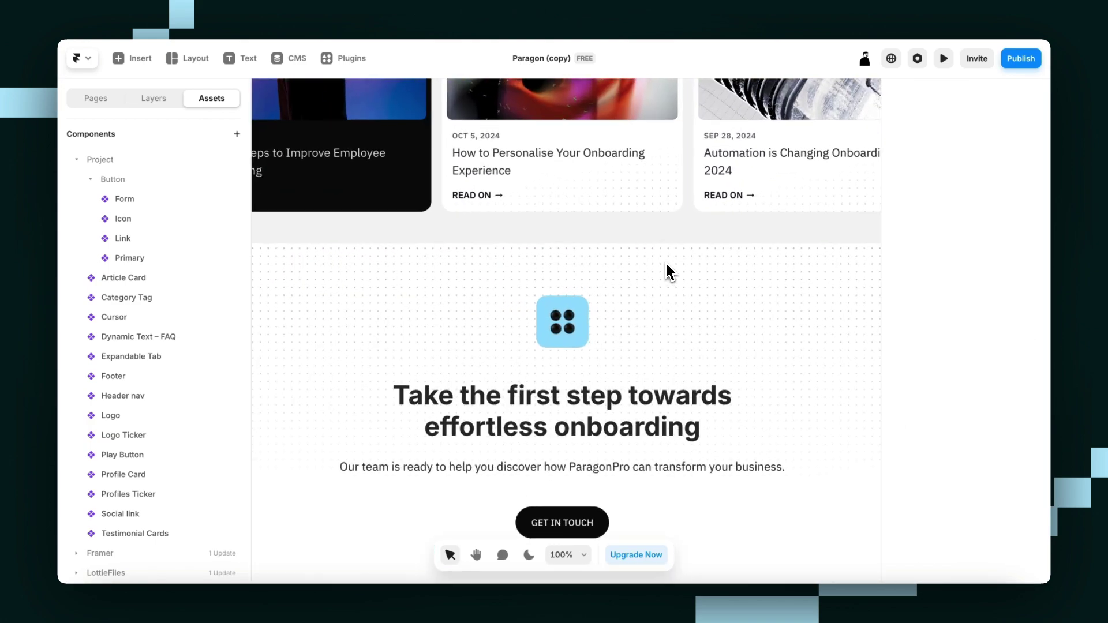
- Select the embedded animated logo above the "Take the first step towards effortless onboarding" heading and view its HTML embed settings
scroll(665, 266, down, 2)
scroll(665, 265, left, 1)
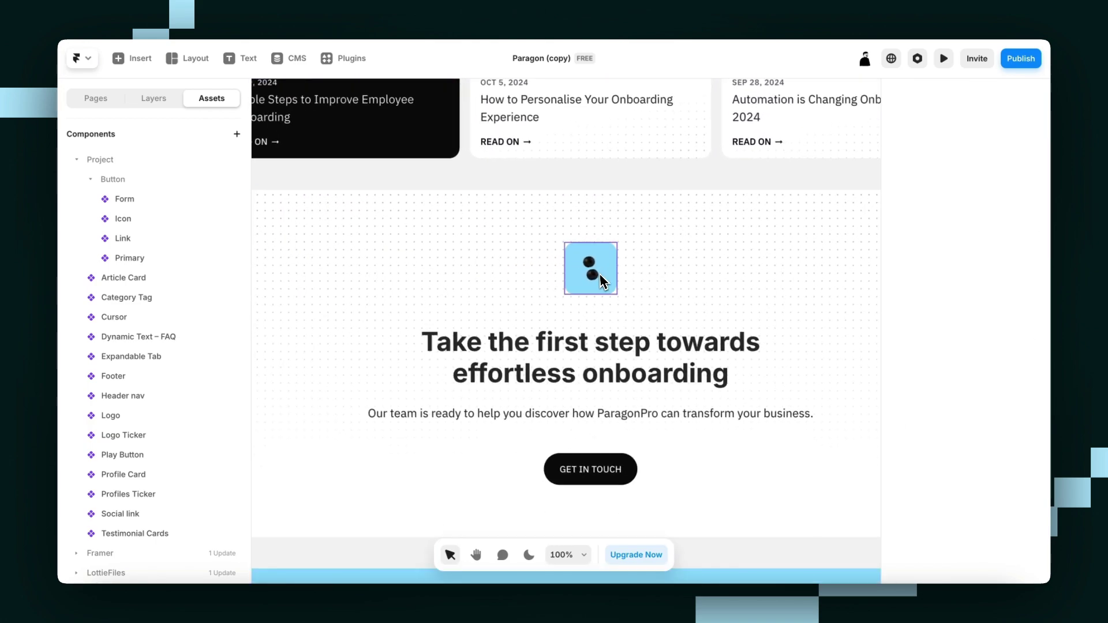
click(584, 269)
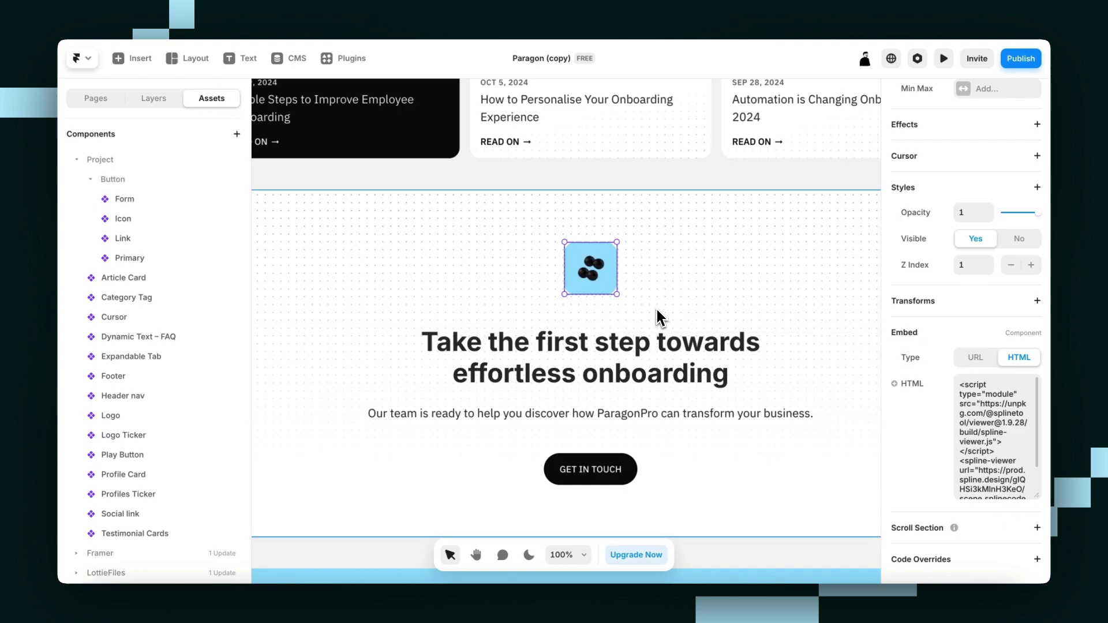
- Deselect the animated logo and select the 3D Assets documentation frame beside the Desktop layout to review its Spline editing instructions
scroll(656, 304, down, 3)
click(376, 320)
scroll(462, 314, up, 15)
scroll(463, 314, left, 4)
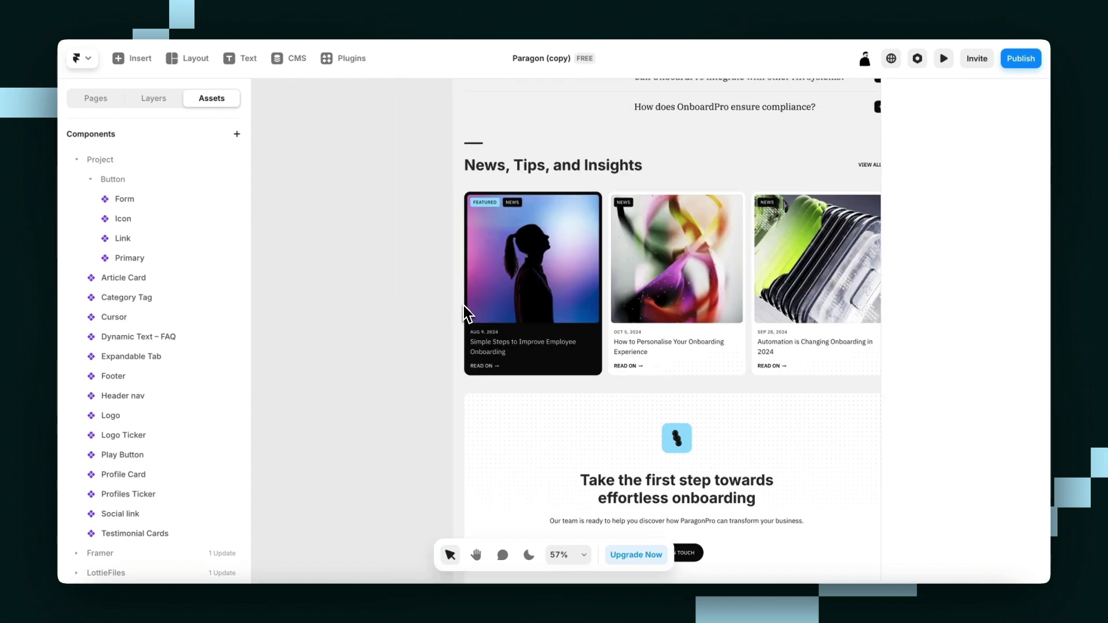
scroll(467, 314, up, 20)
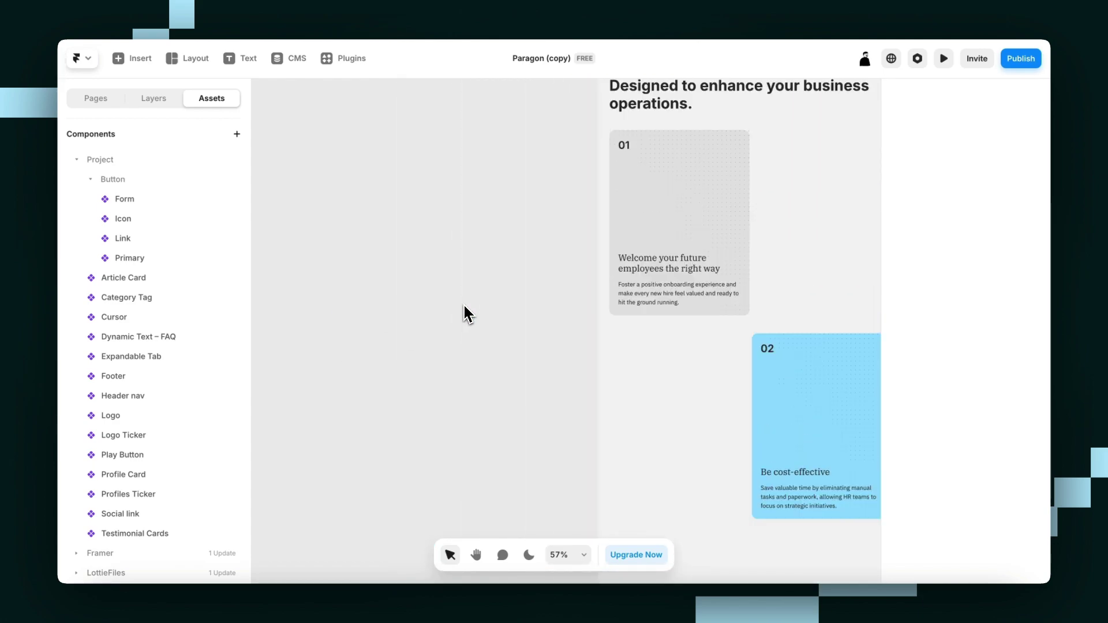
scroll(487, 312, up, 3)
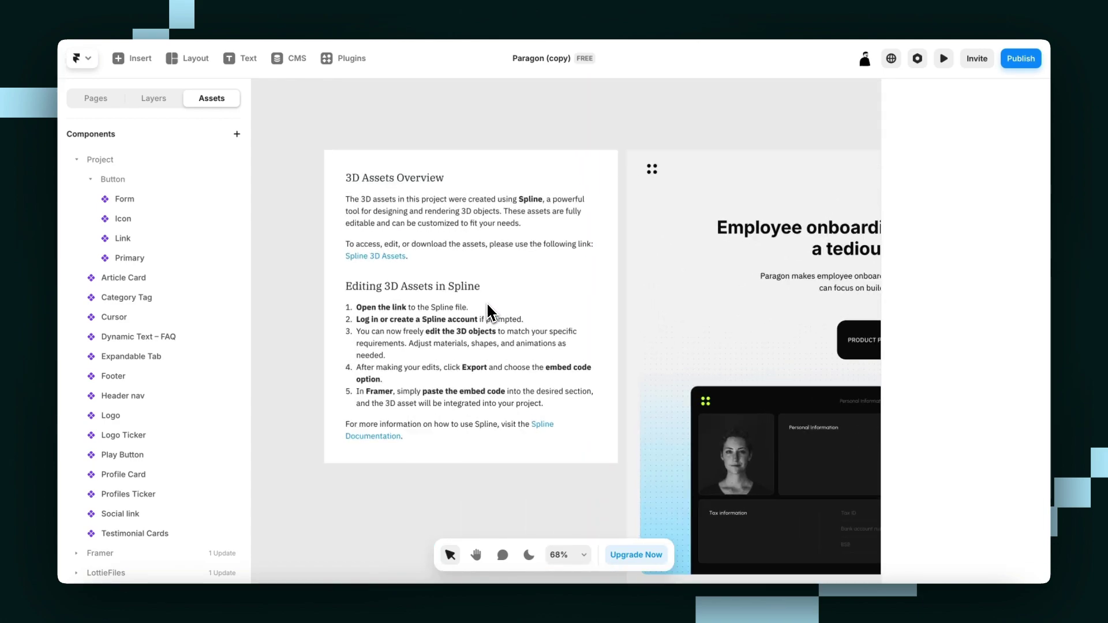
scroll(486, 306, up, 1)
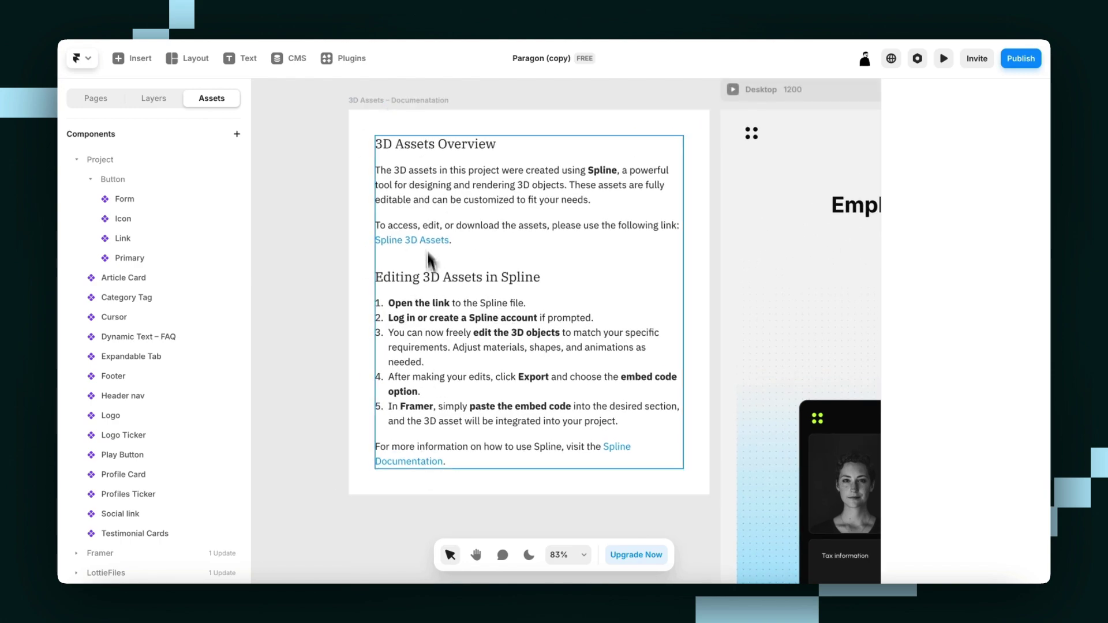
click(400, 102)
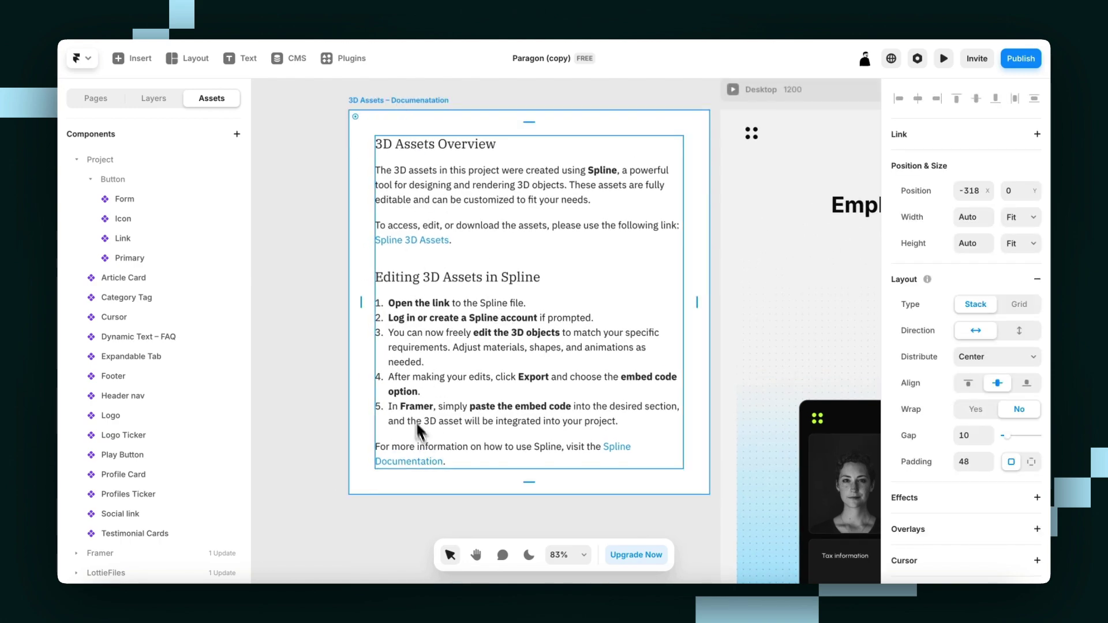
- Deselect the documentation frame and return to the call-to-action section and blue footer at the end of the Desktop layout
click(311, 277)
scroll(669, 404, down, 4)
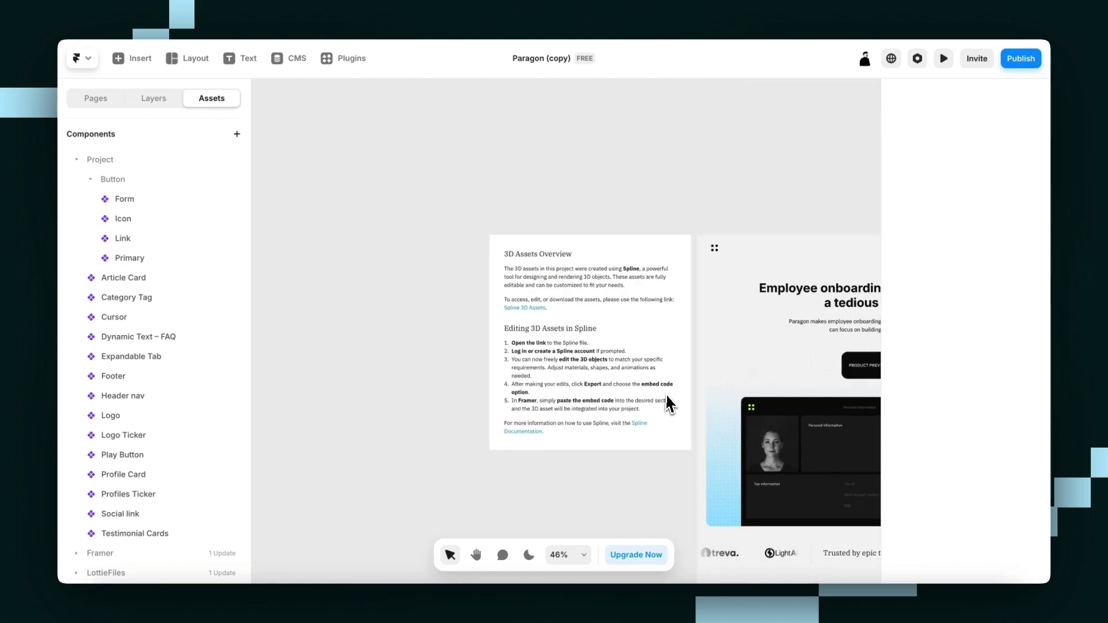
scroll(670, 404, up, 2)
scroll(668, 403, down, 15)
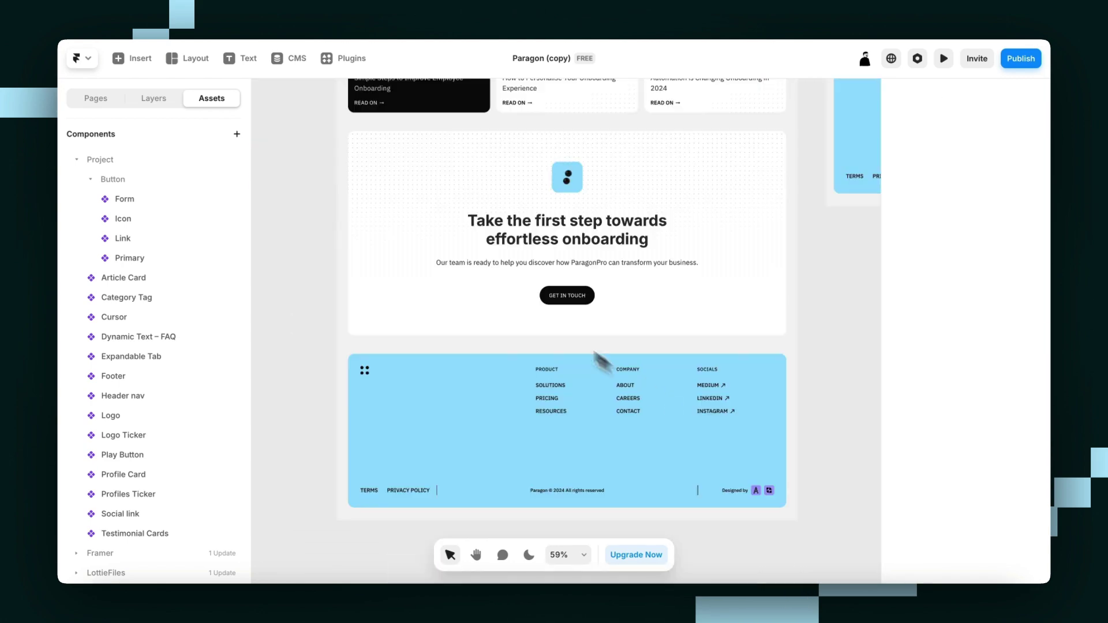